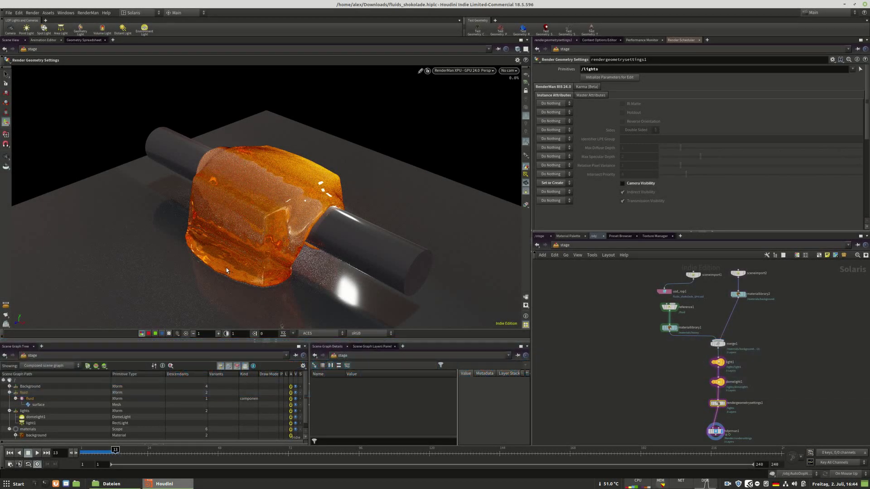
Orbit the viewport to see the fluid block and cylinder from a lower side angle.
key("Escape")
left_click_drag(234, 260, 360, 227)
key("Escape")
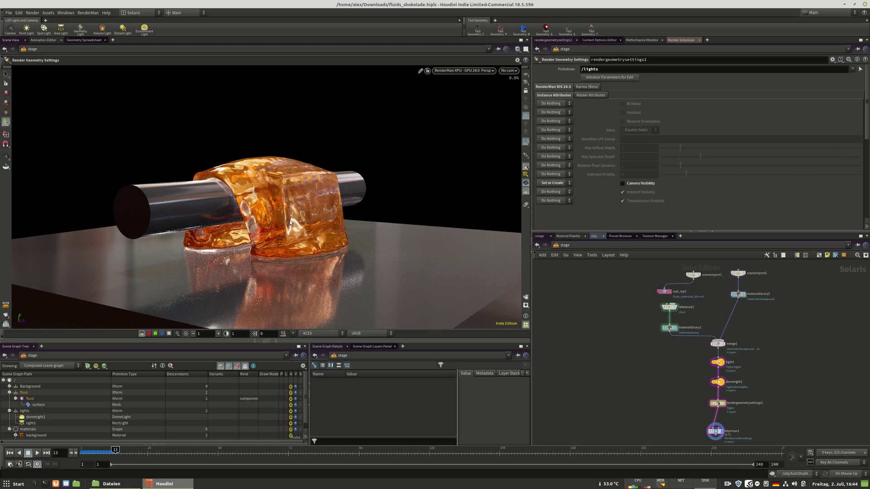
key("Escape")
mouse_move(287, 228)
left_mouse_down()
mouse_move(307, 226)
mouse_move(275, 229)
left_mouse_up()
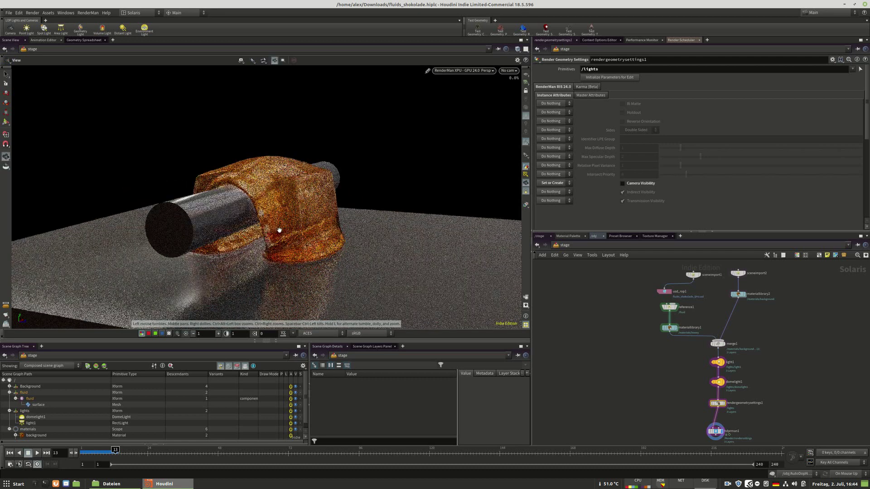
key("Return")
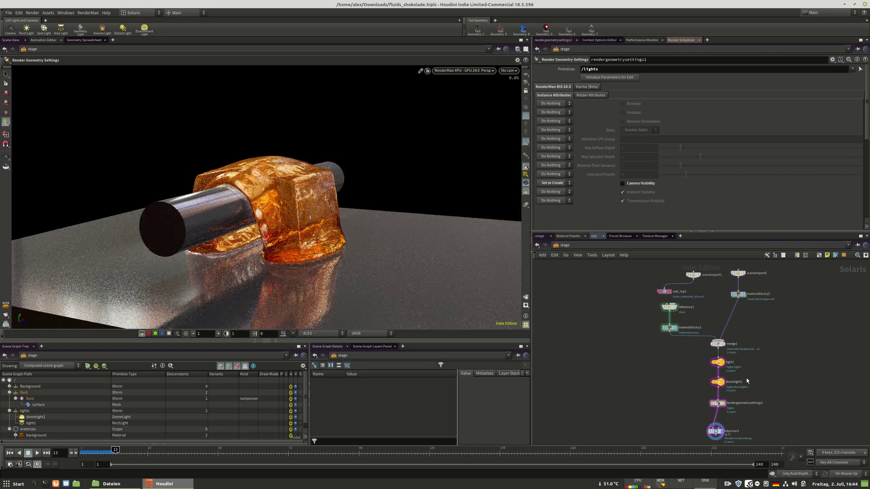
Enter materiallibrary1 and the honey network and show honey_Shader's PxrSurface parameters.
double_click(670, 328)
double_click(693, 351)
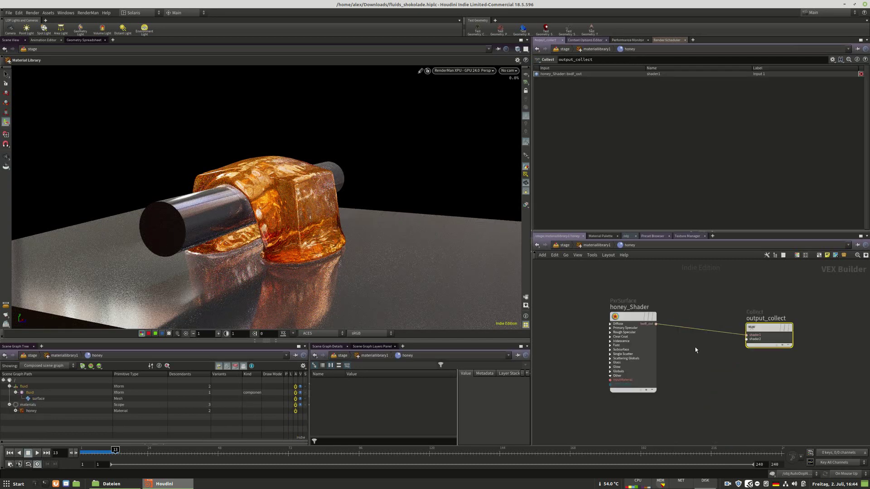
left_click(642, 323)
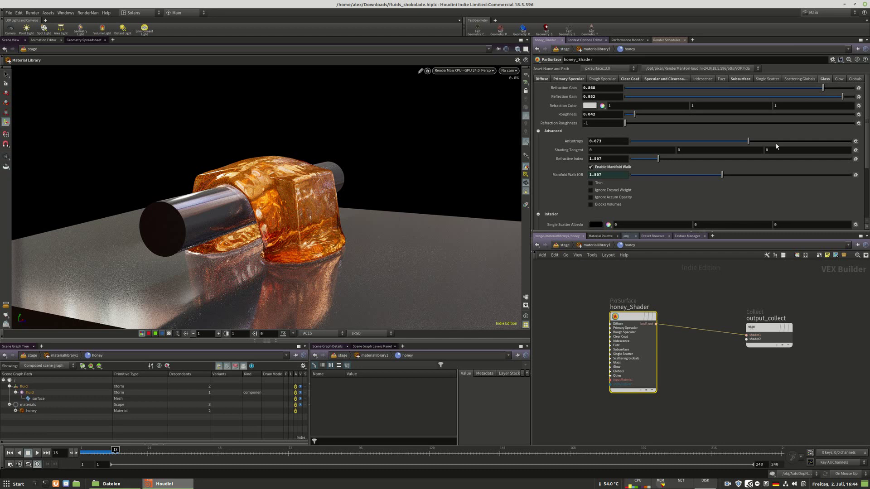
left_click_drag(640, 231, 641, 293)
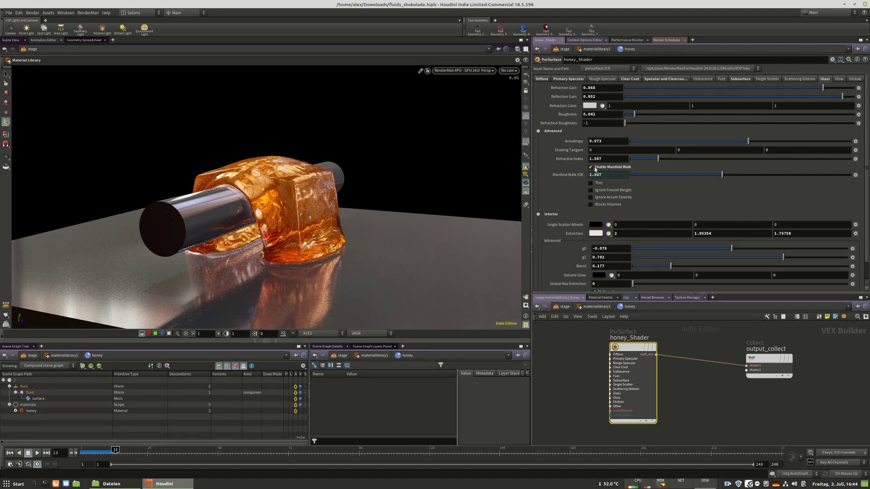
scroll(641, 241, "down", 1)
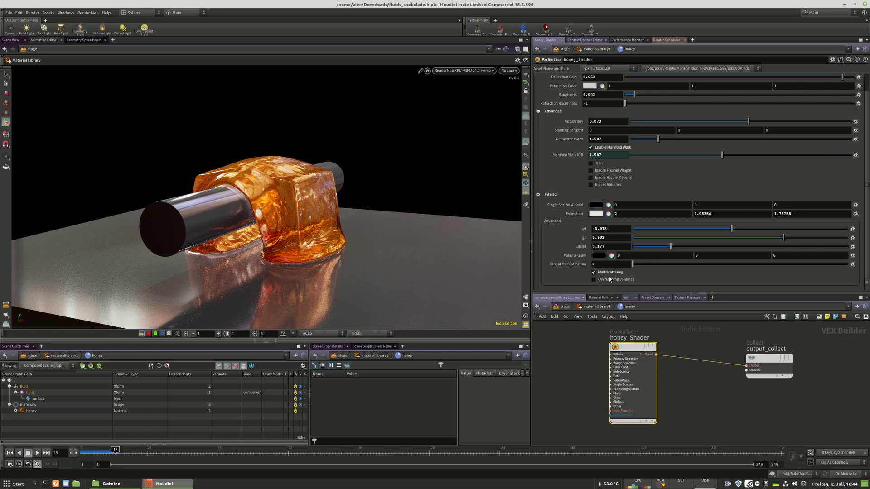
scroll(698, 136, "up", 2)
Review the Subsurface, Clear Coat and Specular tabs, ending on Primary Specular (IOR 1.7, roughness 0.022).
left_click(740, 79)
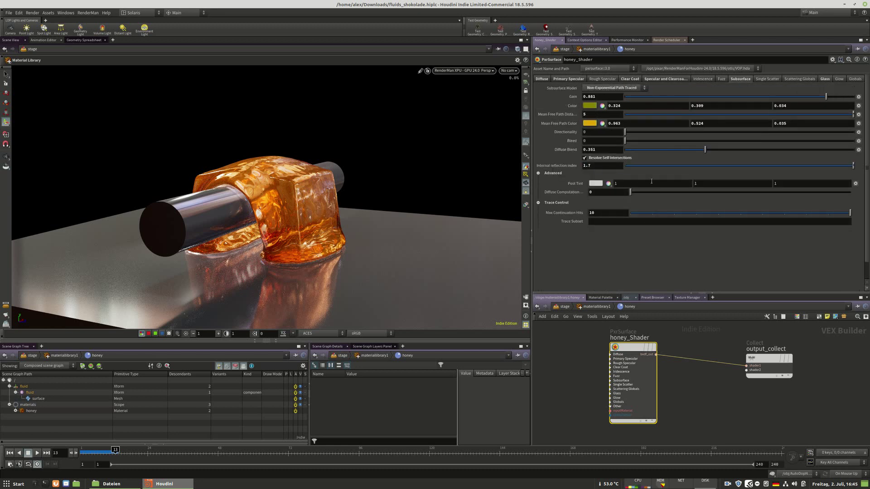
double_click(592, 167)
left_click(671, 80)
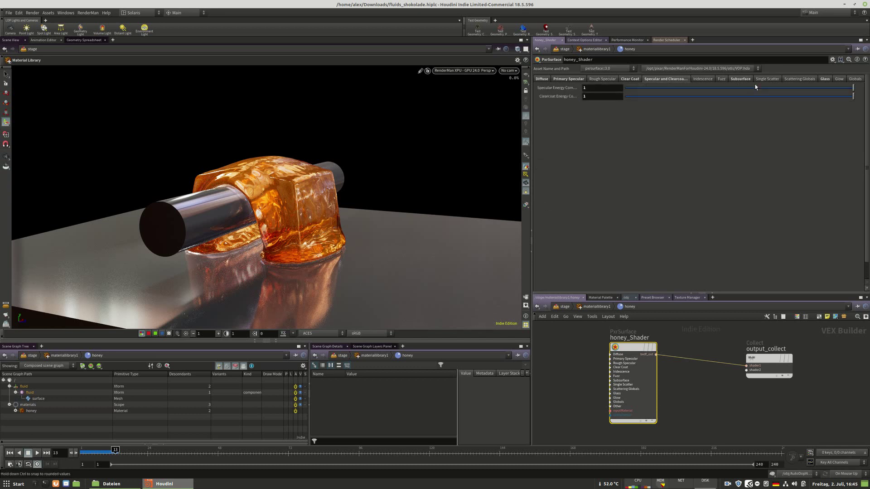
left_click(630, 79)
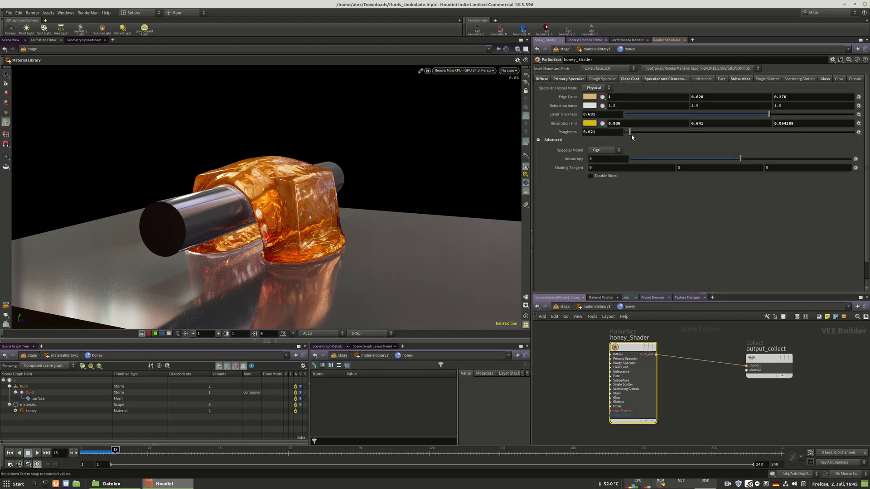
left_click(569, 80)
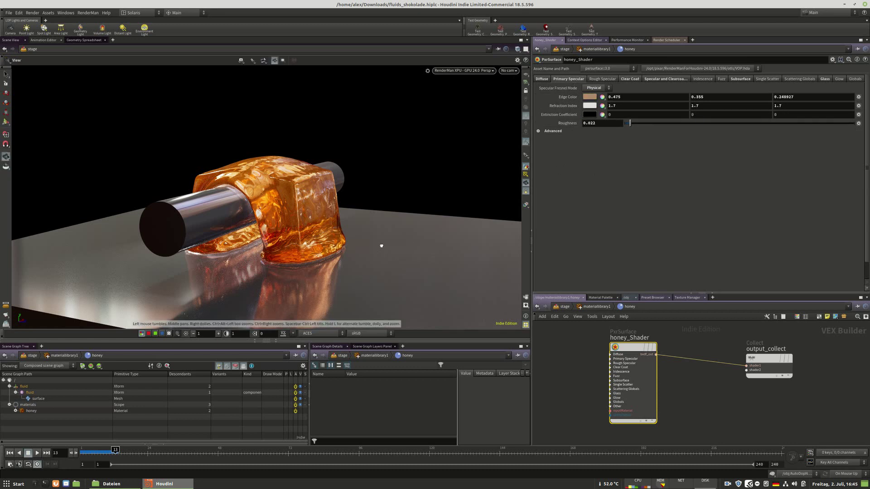
left_click_drag(381, 244, 375, 248)
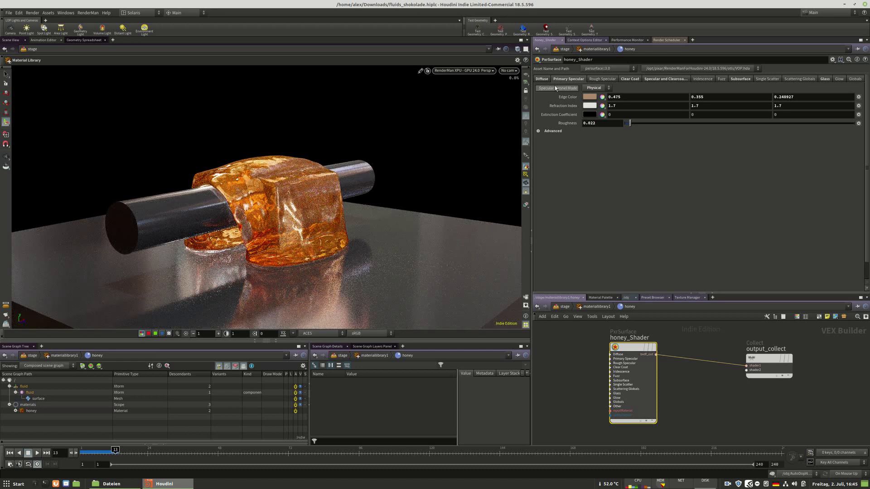
left_click(611, 80)
left_click(568, 79)
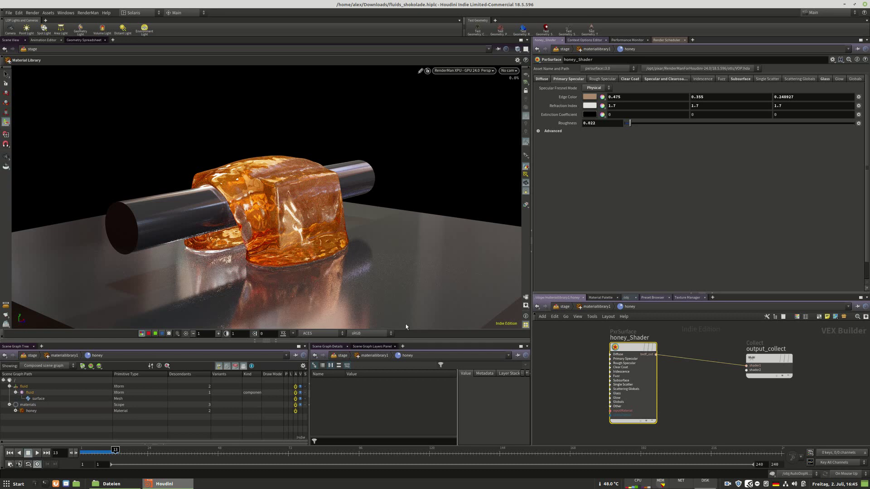
Switch the viewport renderer to Houdini GL and shift the honey_Shader node right.
left_click(472, 70)
left_click(445, 94)
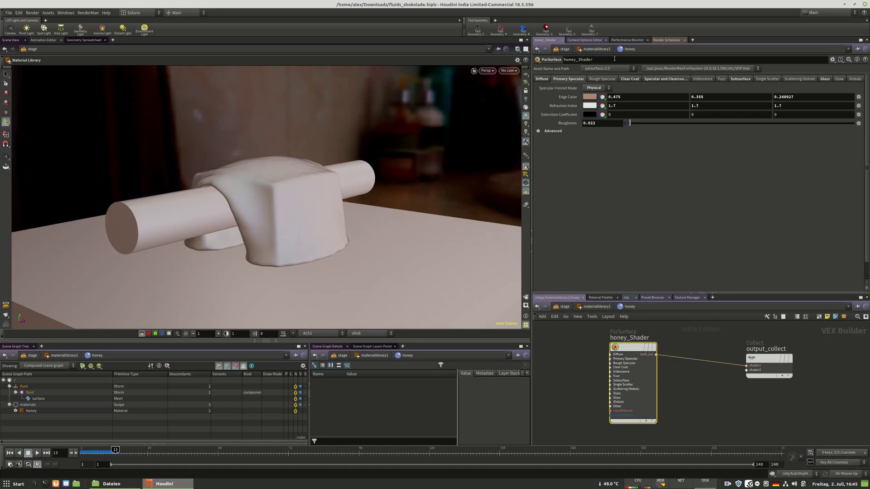
mouse_move(624, 346)
left_mouse_down()
mouse_move(655, 350)
mouse_move(624, 348)
left_mouse_up()
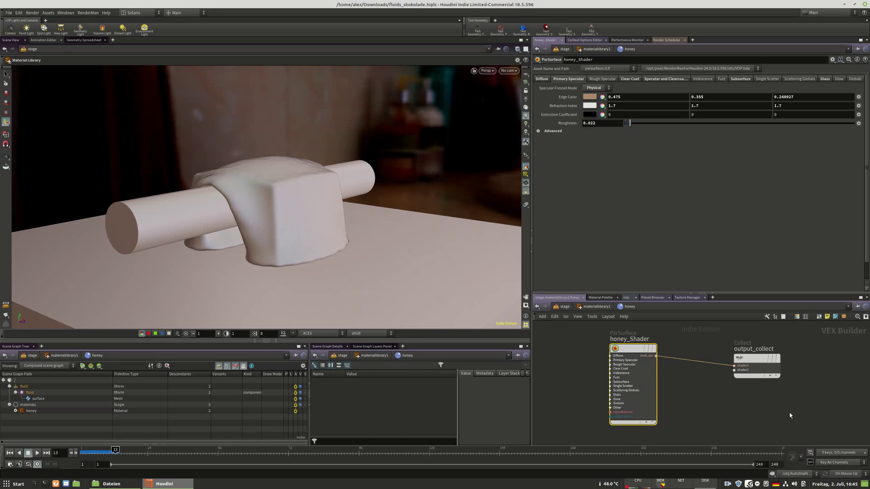
mouse_move(739, 358)
Save fluids_shokolade.hiplc, return to materiallibrary1 and bring up the Preset Browser.
left_click(8, 13)
left_click(19, 53)
left_click(588, 307)
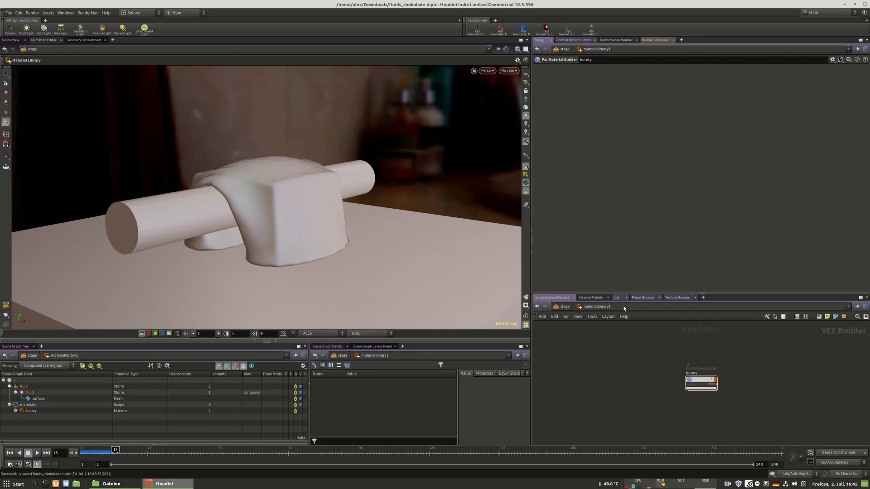
left_click(642, 299)
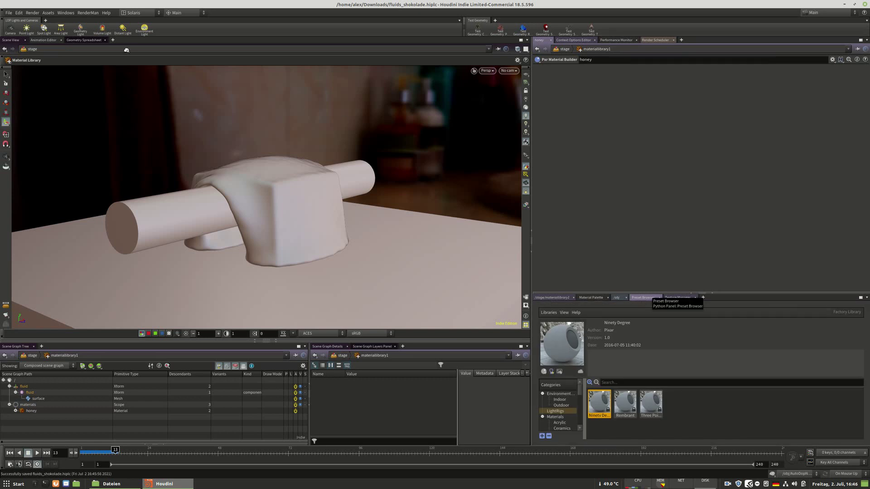
Move the Preset Browser into the large pane and collapse its Materials and EnvironmentMaps categories.
left_click_drag(67, 44, 68, 42)
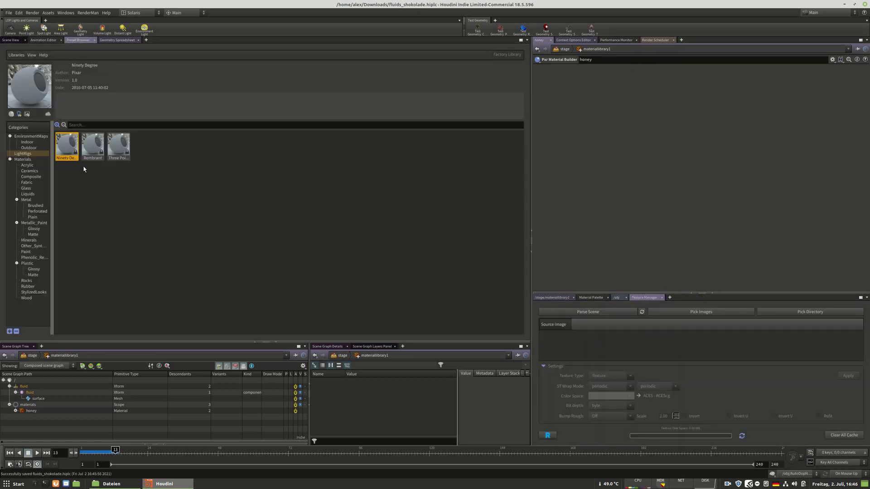
left_click(10, 159)
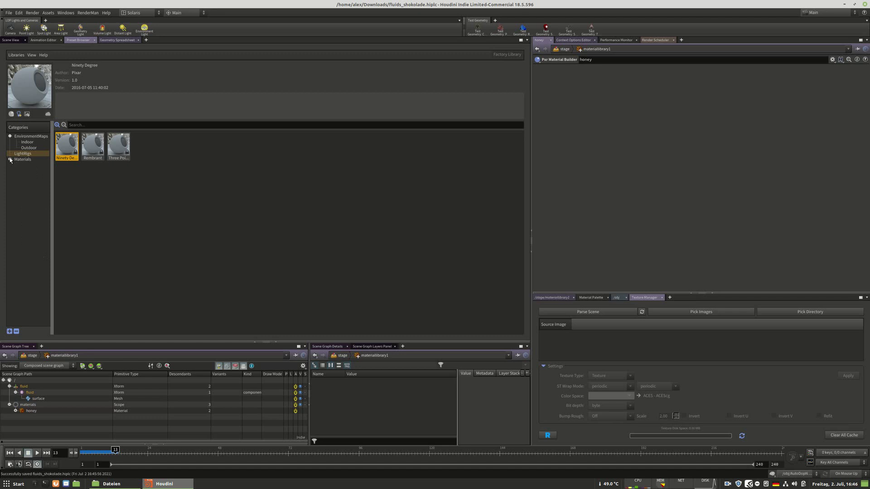
left_click(10, 136)
For a new library, create and open a My_tutorial_library folder under DWork/Grafik/Texturen.
left_click(16, 55)
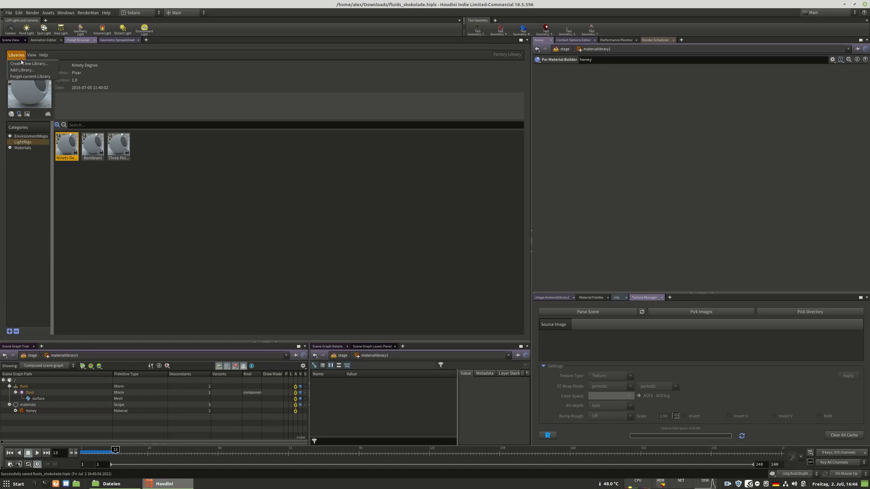
left_click(24, 63)
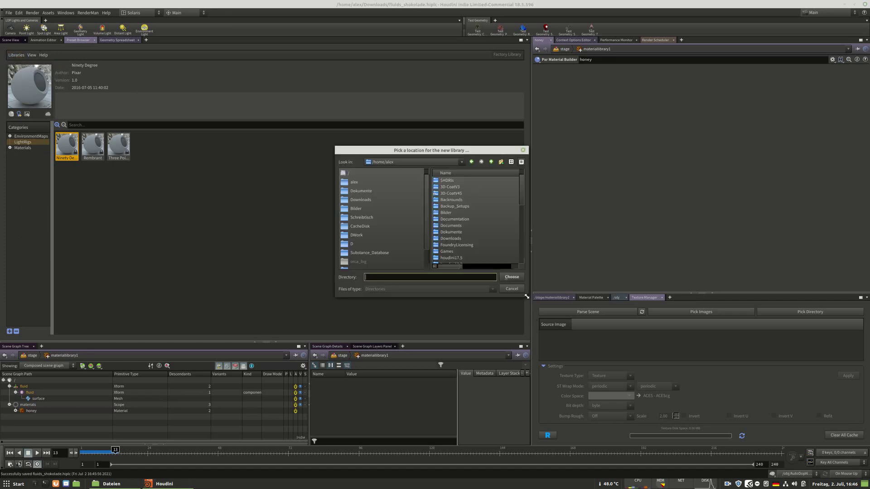
left_click_drag(527, 296, 667, 395)
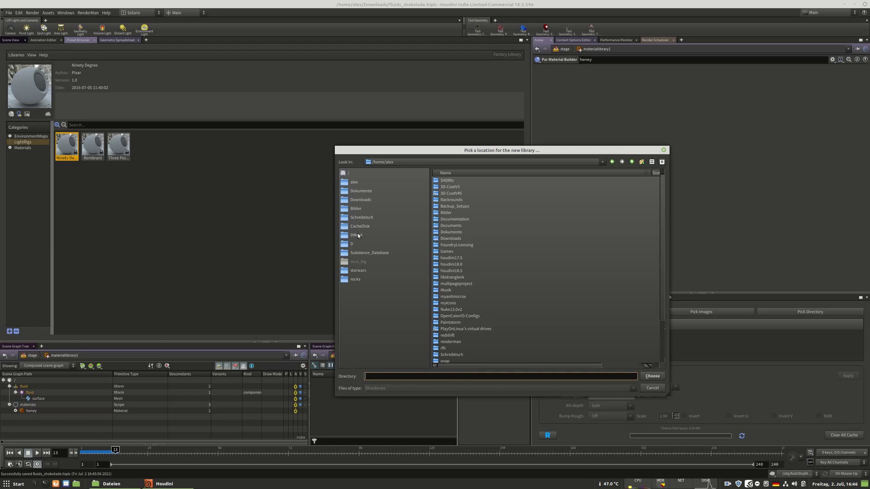
left_click(407, 235)
double_click(452, 182)
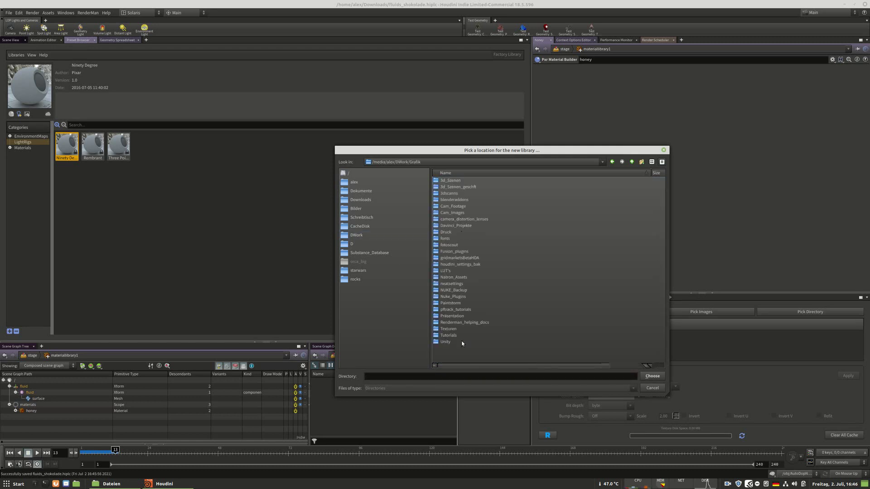
double_click(453, 324)
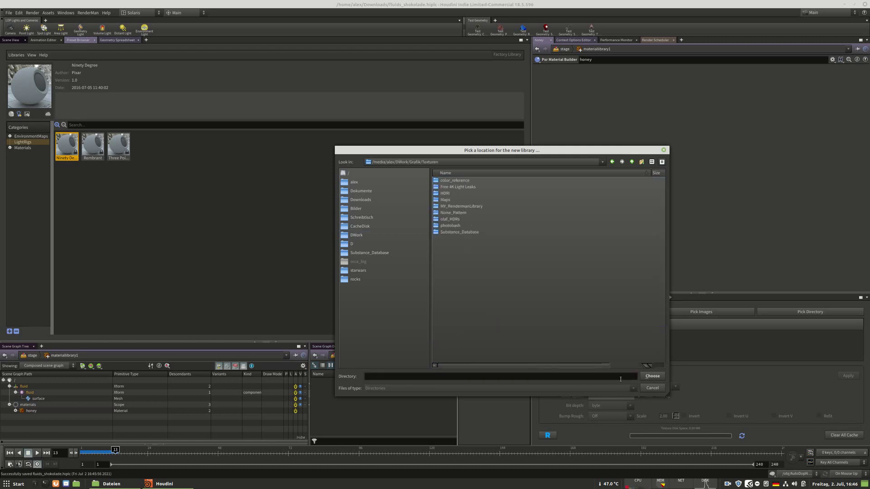
left_click(641, 162)
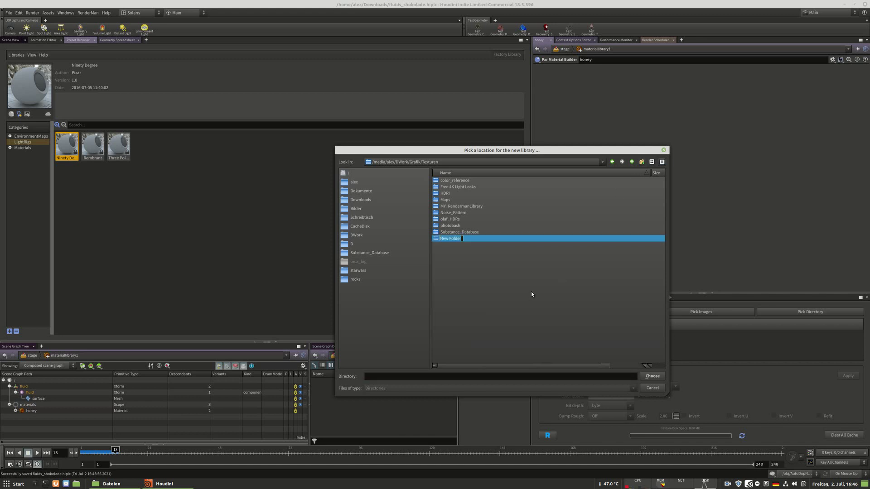
type("My_tutorial_library")
key("Return")
double_click(450, 238)
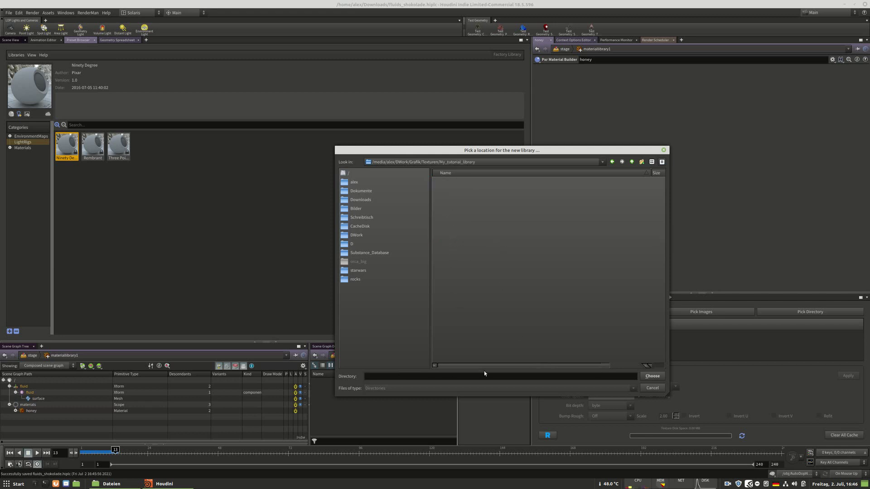
Create the library tutorial_library in My_tutorial_library with the author's name and version 0.01.
left_click(652, 377)
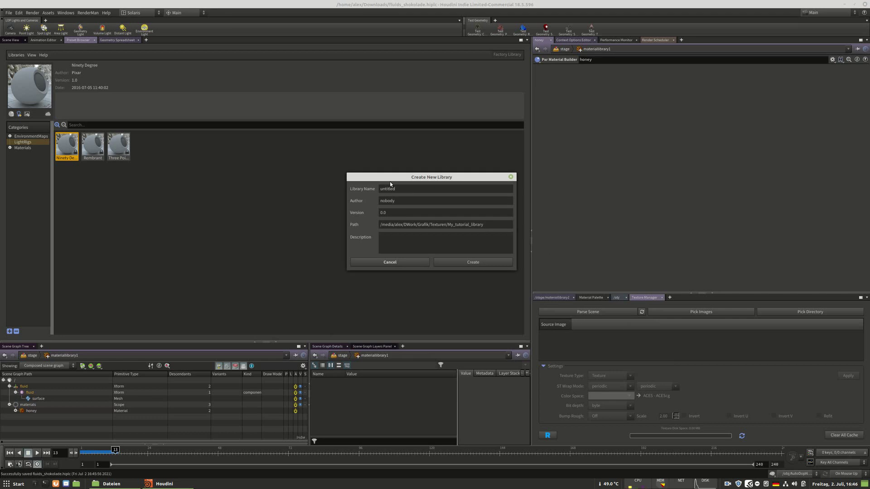
type("tutori")
left_click(402, 199)
type("Alex")
left_click(391, 213)
type("1")
left_click(474, 263)
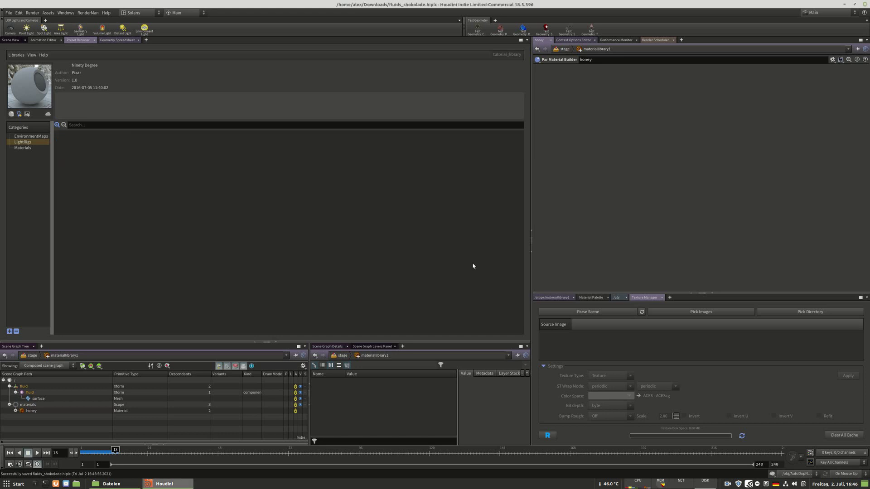
In Nemo, check Texturen/My_tutorial_library/RenderManAssetLibrary, find Materials empty, and return to Houdini.
left_click(111, 484)
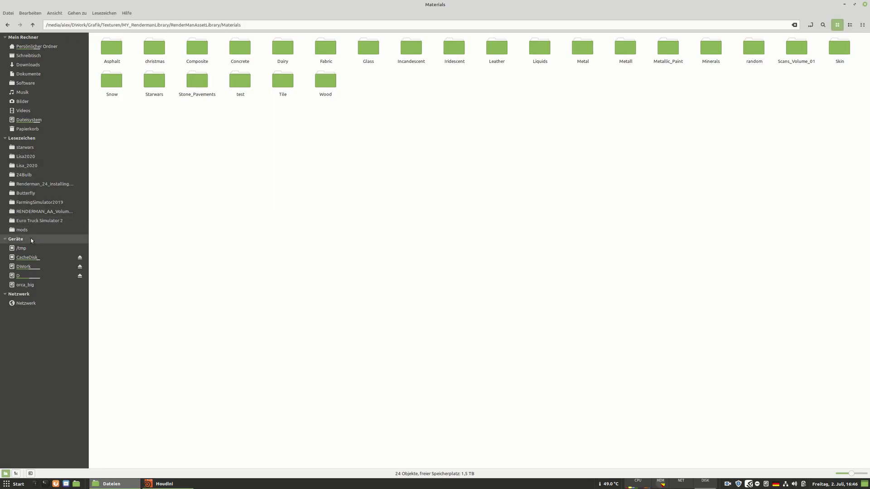
left_click(30, 25)
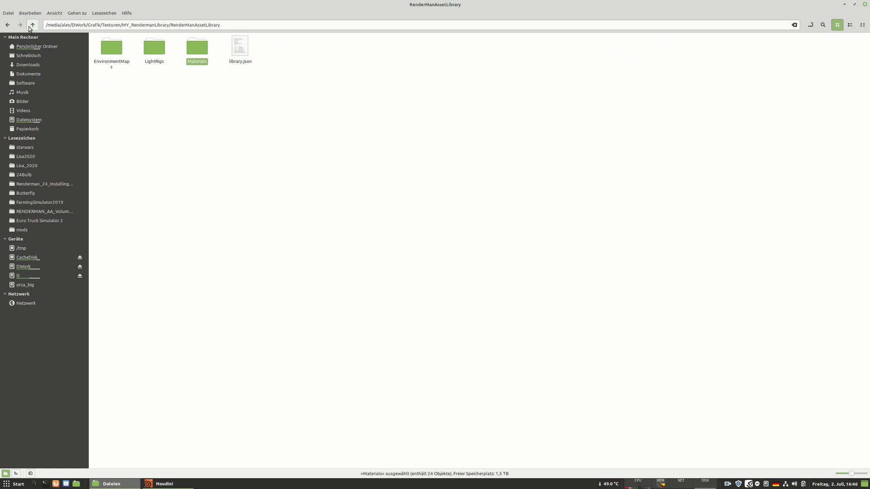
left_click(30, 26)
left_click(30, 26)
left_click(30, 26)
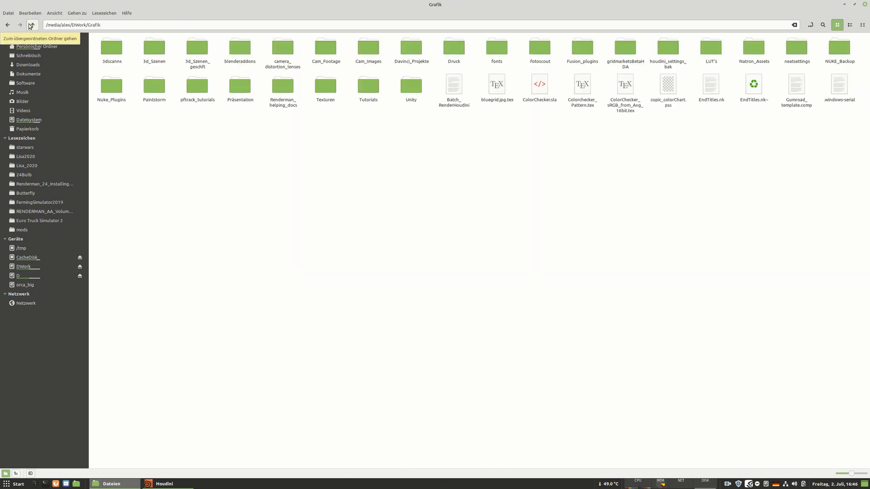
double_click(323, 89)
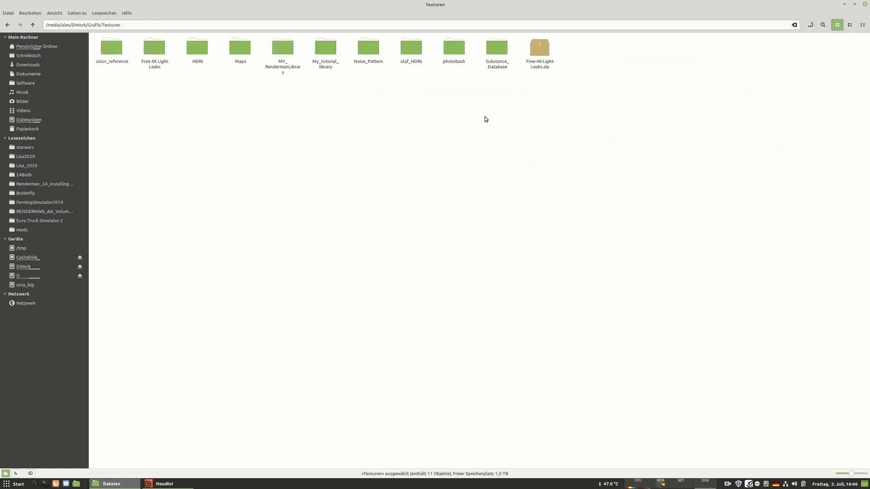
double_click(327, 46)
double_click(119, 50)
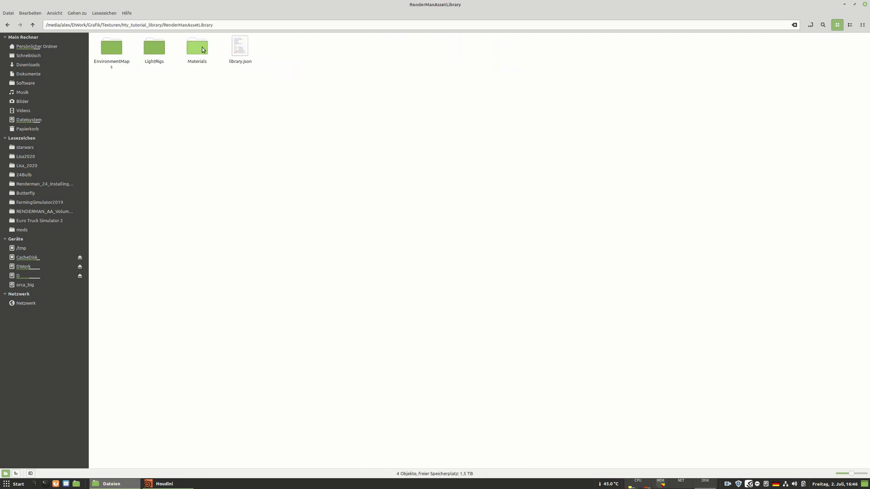
double_click(197, 48)
left_click(10, 25)
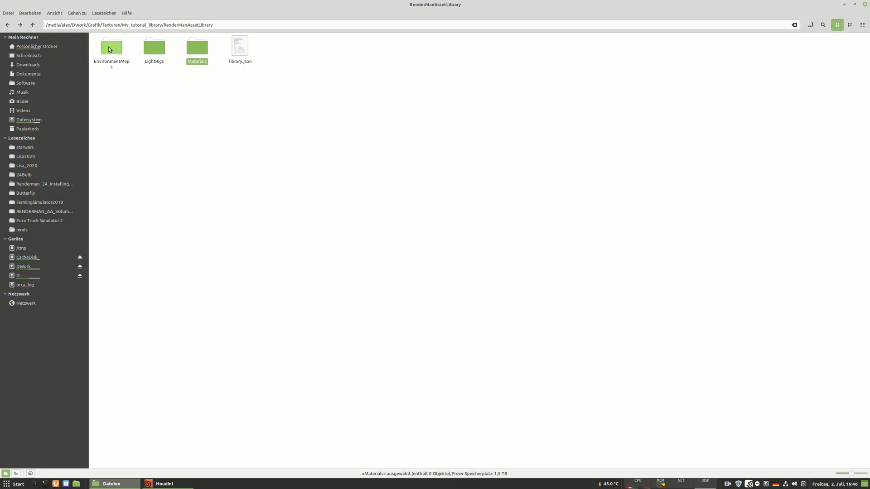
left_click(164, 484)
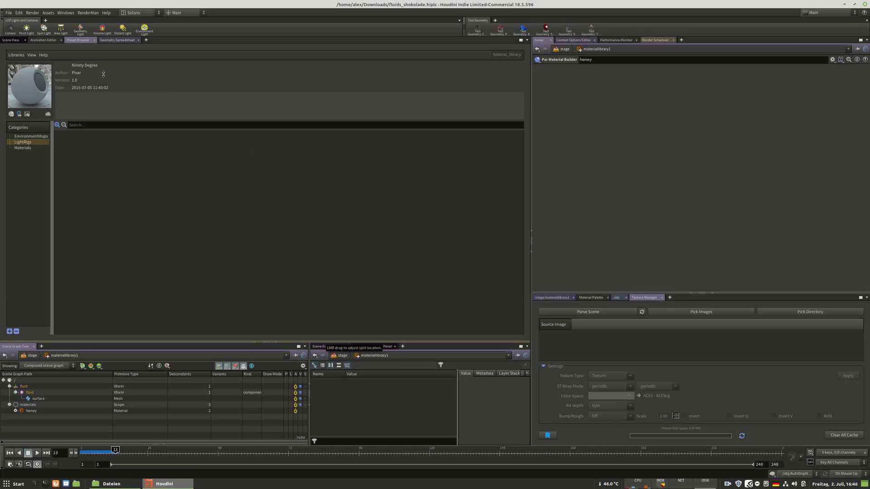
Try adding the honey material from materiallibrary1 to the preset library, then cancel the dialog.
left_click(551, 297)
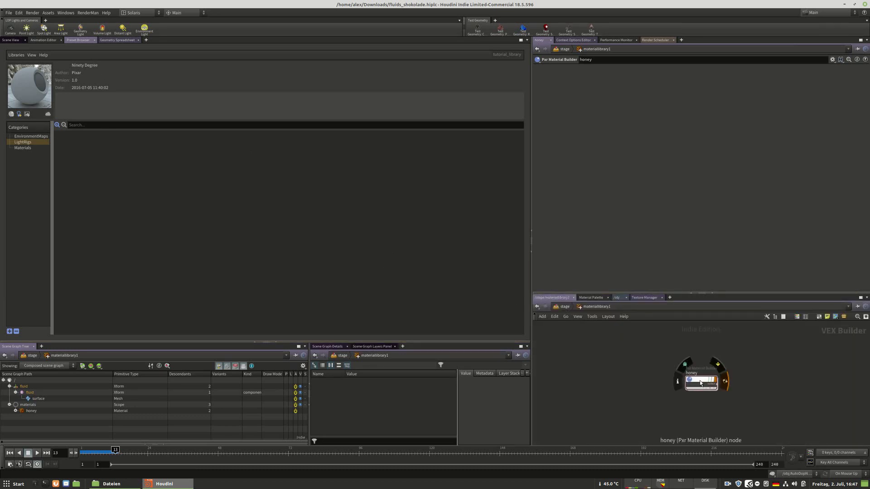
left_click_drag(699, 381, 701, 389)
key("u")
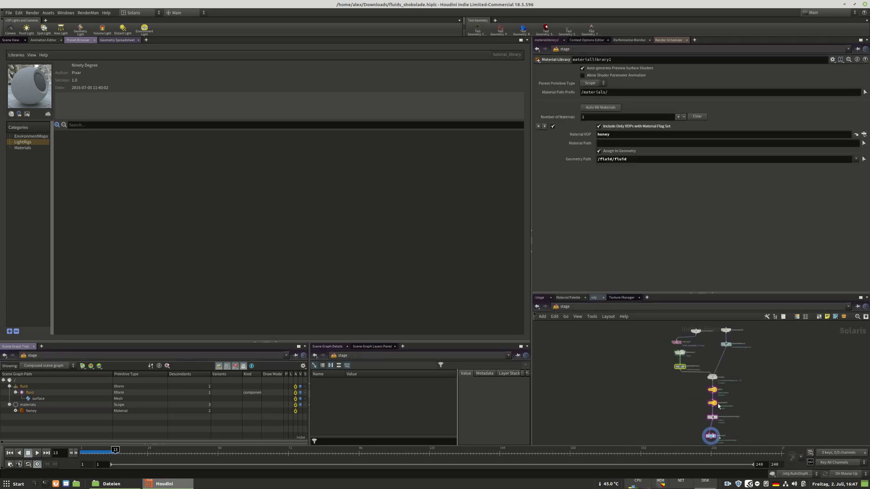
double_click(681, 368)
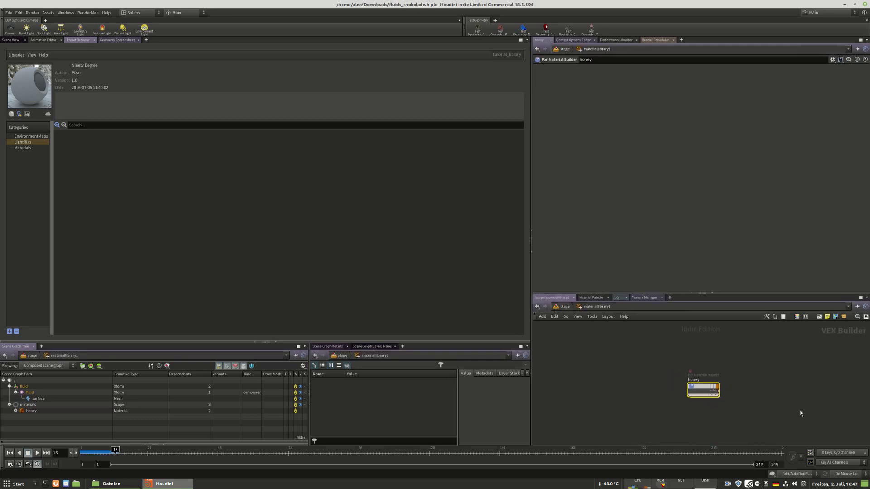
left_click_drag(702, 388, 74, 166)
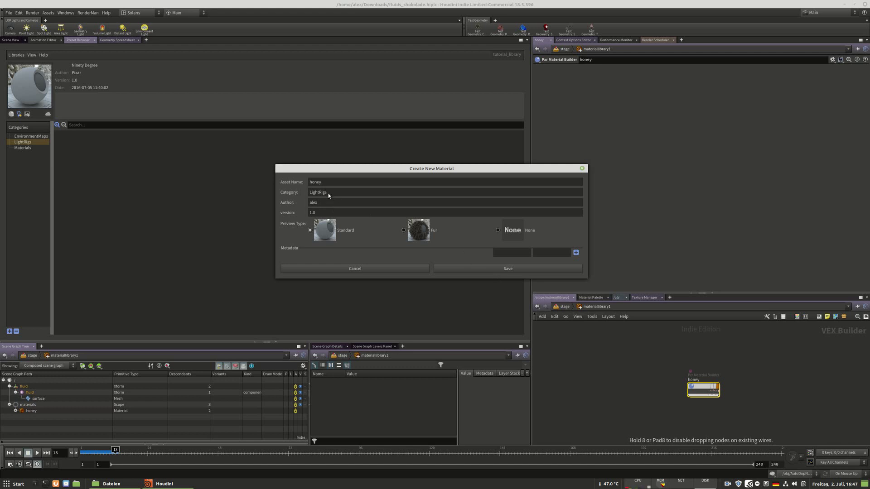
left_click(374, 268)
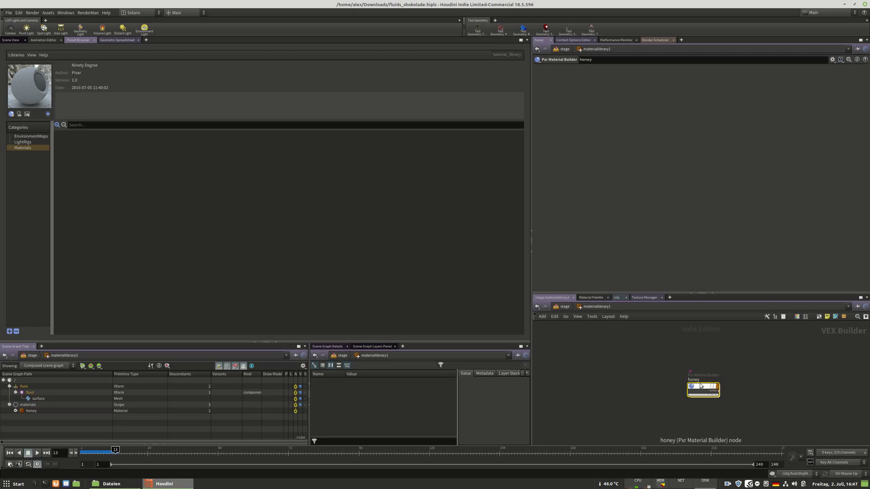
Save the honey Pxr Material Builder as a Materials preset in tutorial_library.
left_click_drag(703, 389, 265, 182)
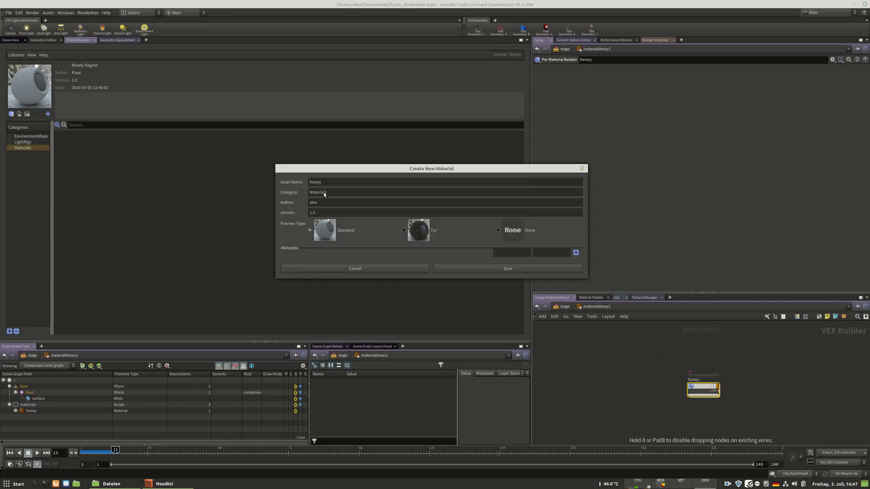
left_click(488, 270)
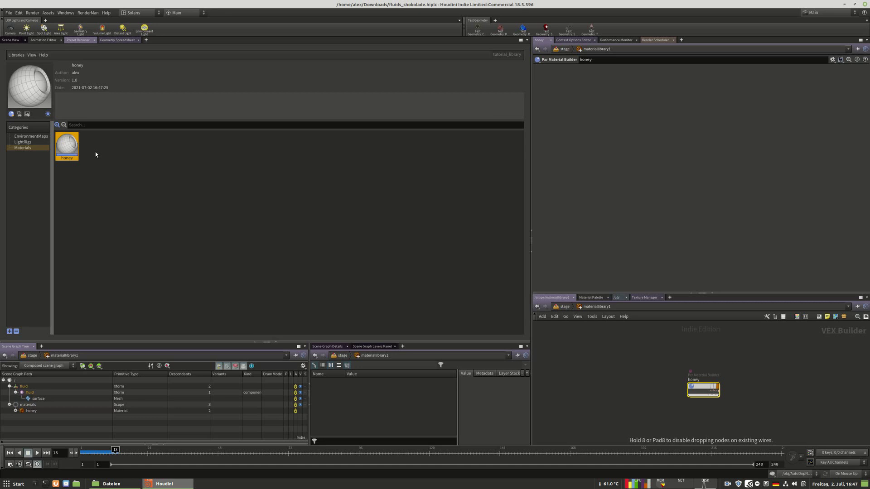
Save the background material from materiallibrary2 as a second Materials preset, then return to /stage.
left_click(570, 308)
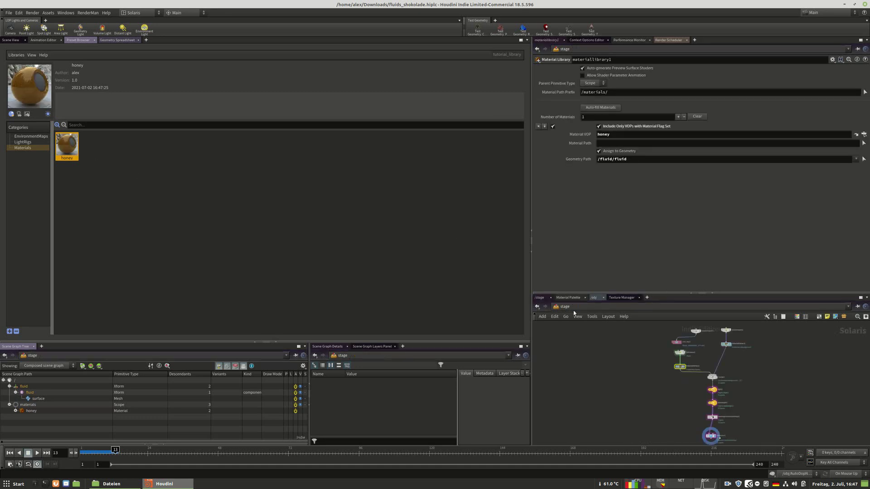
scroll(728, 347, "up", 3)
double_click(725, 343)
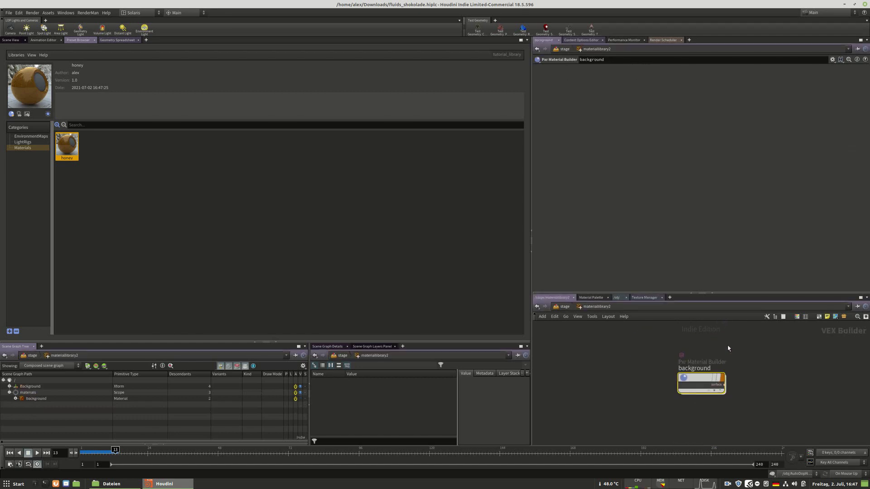
left_click_drag(702, 380, 216, 180)
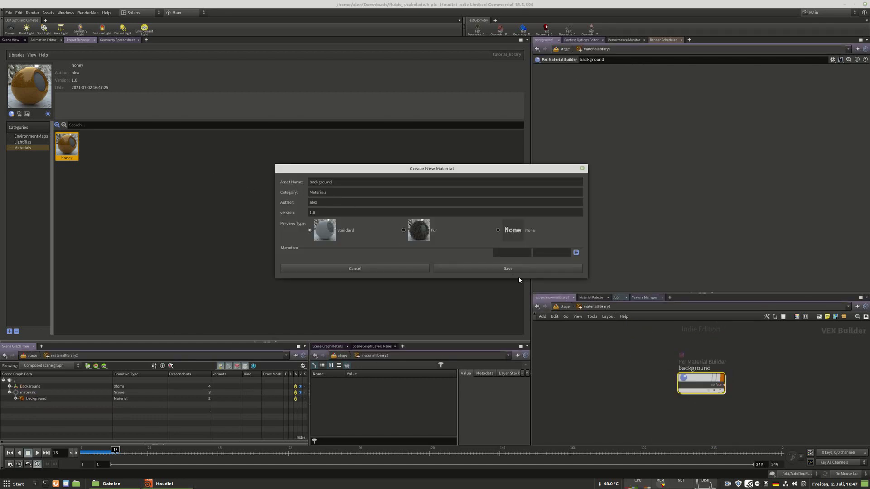
left_click(503, 270)
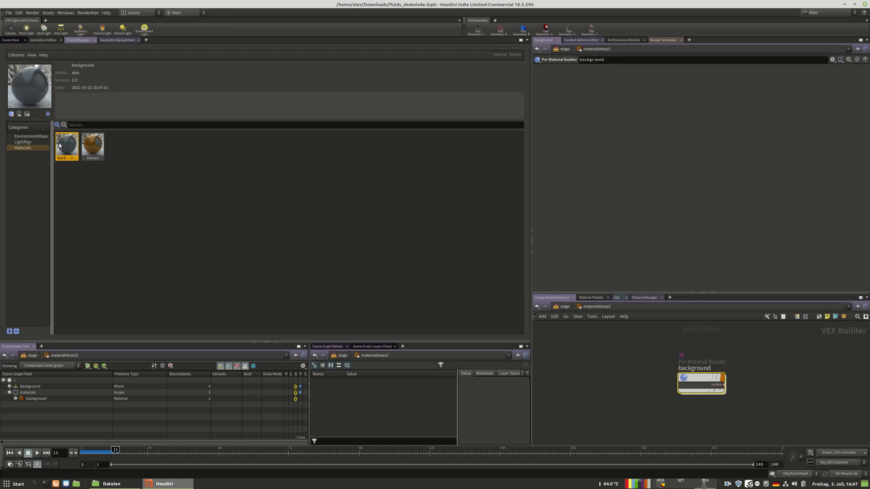
left_click(563, 307)
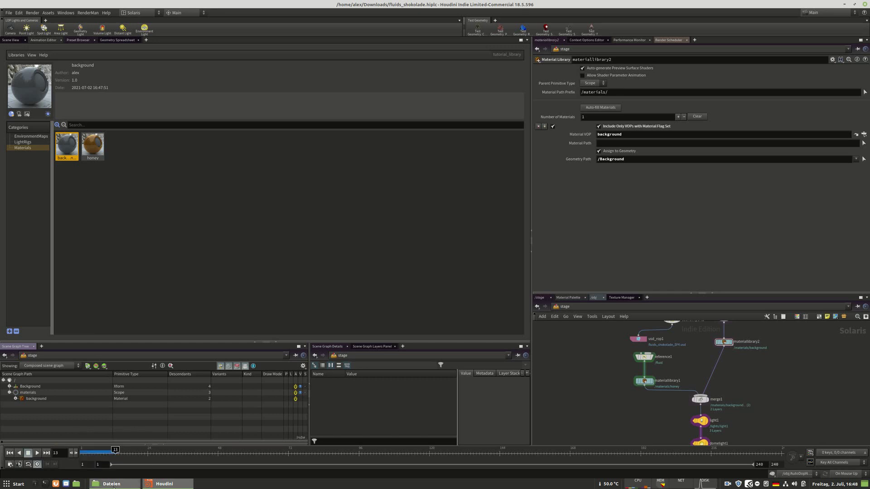
In Nemo, create a folder named liquids inside the library's Materials folder, correcting the typo.
left_click(111, 484)
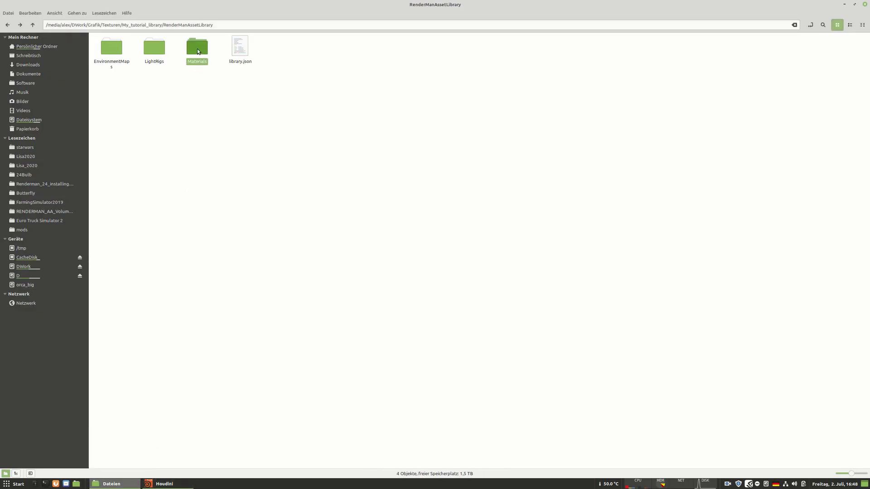
double_click(197, 48)
right_click(257, 92)
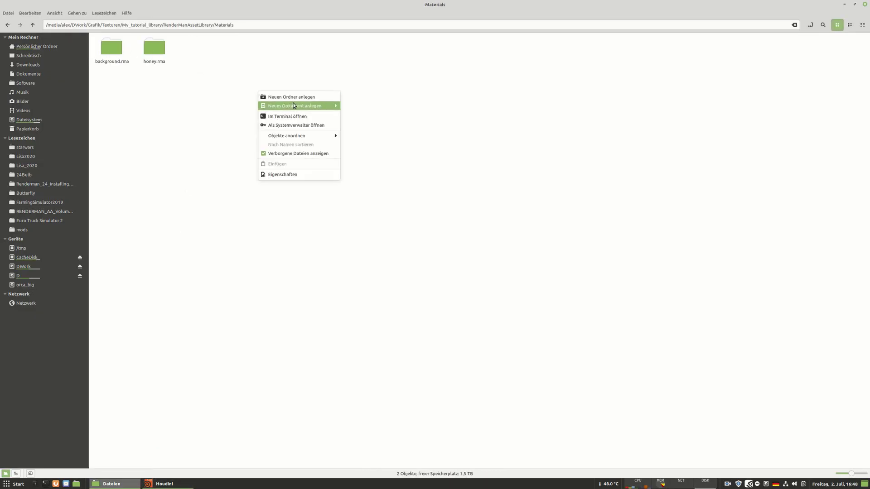
left_click(275, 97)
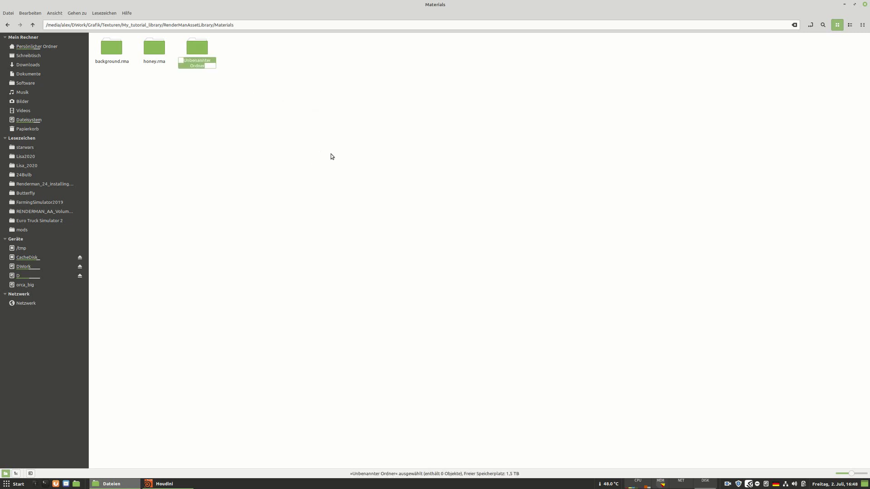
type("l")
type("iqzu")
type("ids")
key("Return")
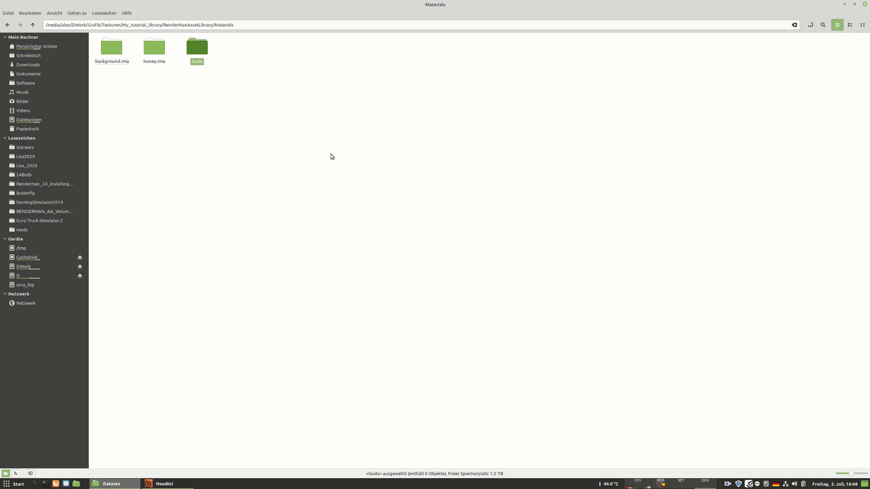
left_click(199, 88)
left_click(200, 55)
key("F2")
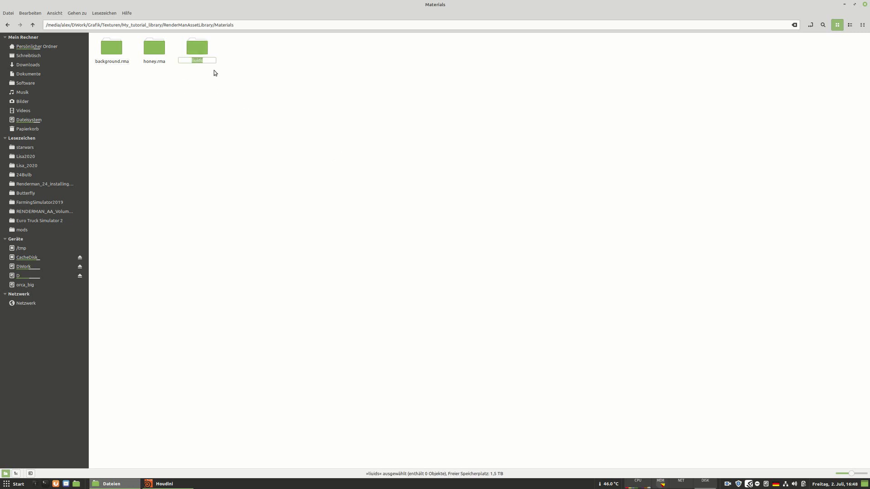
type("liquids")
key("Return")
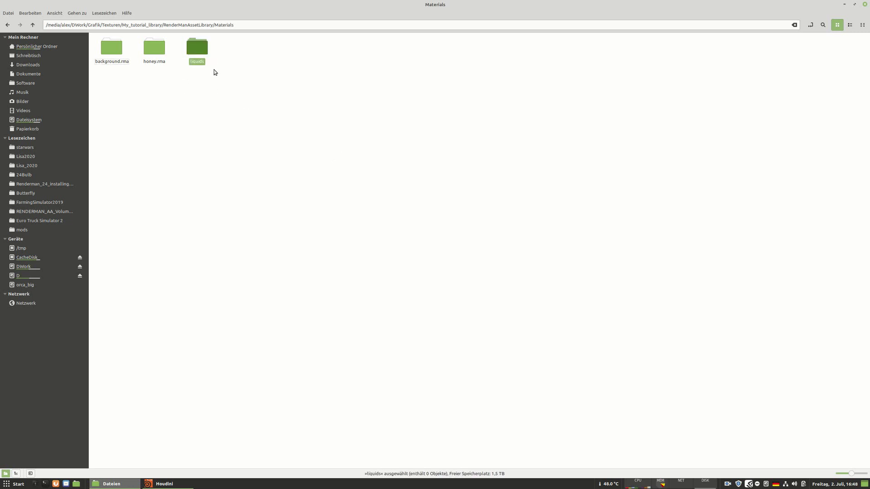
left_click(146, 103)
Select background.rma and honey.rma, then reload Houdini's Materials category.
left_click_drag(159, 85, 197, 47)
left_click(163, 484)
left_click(23, 148)
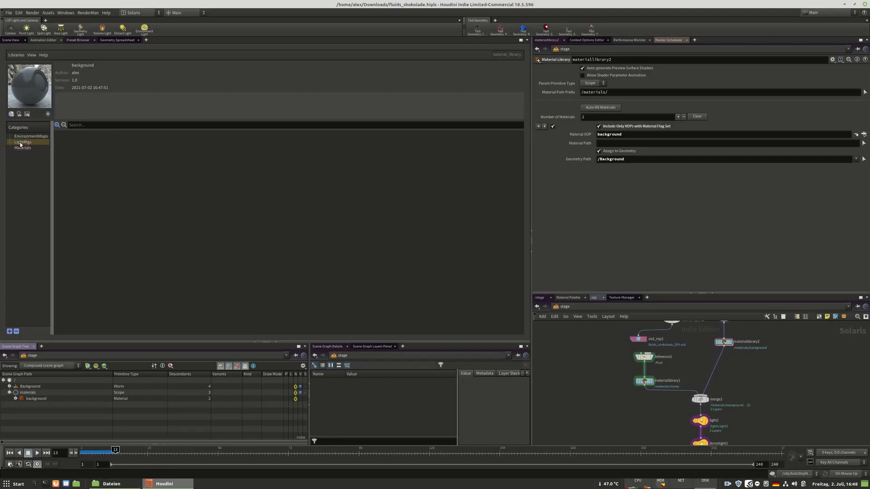
Select the honey preset under Materials > liquids in the tutorial library, then close Houdini.
left_click(31, 55)
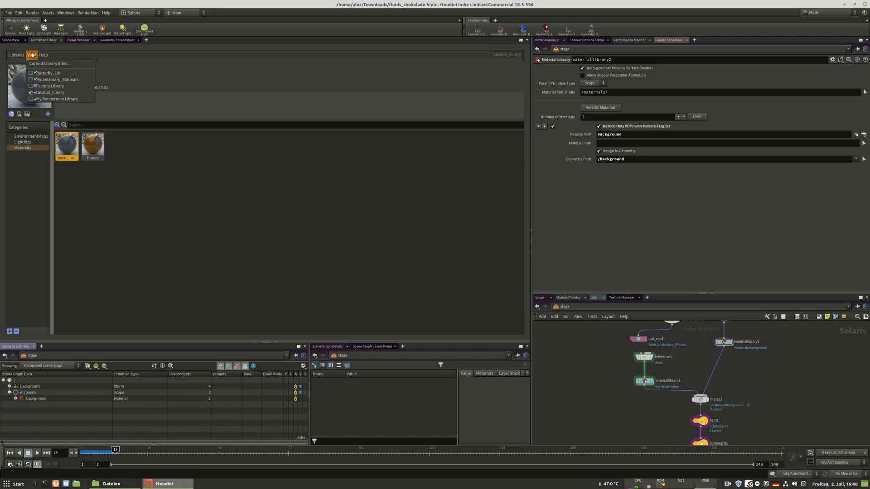
left_click(47, 83)
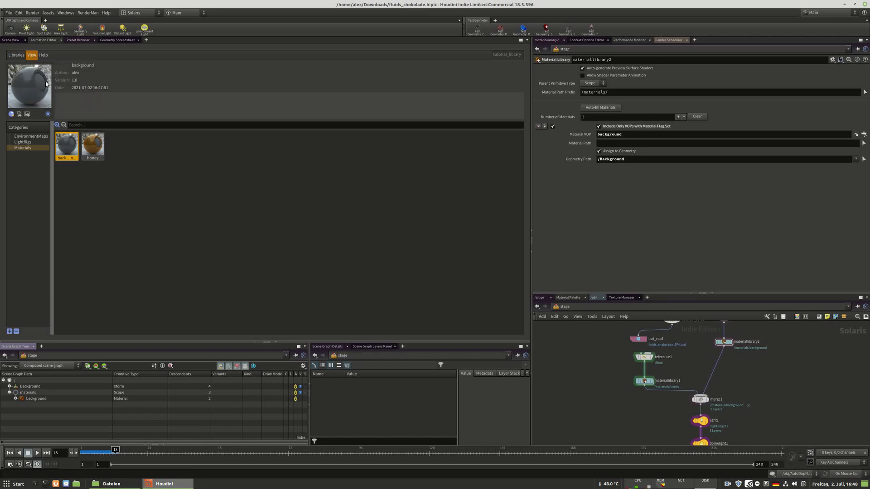
left_click(31, 54)
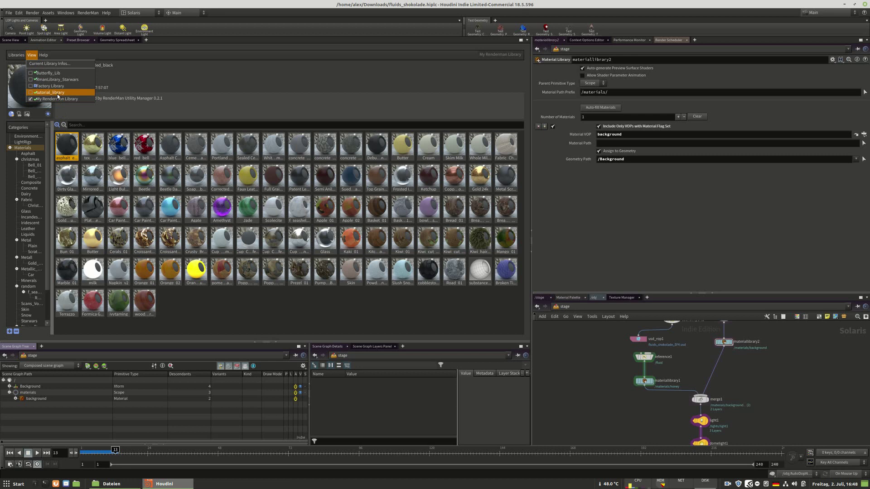
left_click(45, 94)
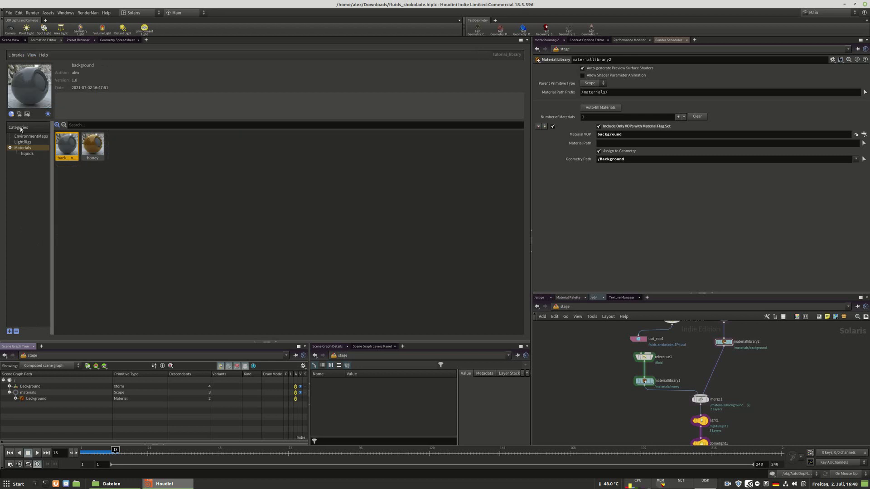
left_click(28, 154)
left_click(89, 146)
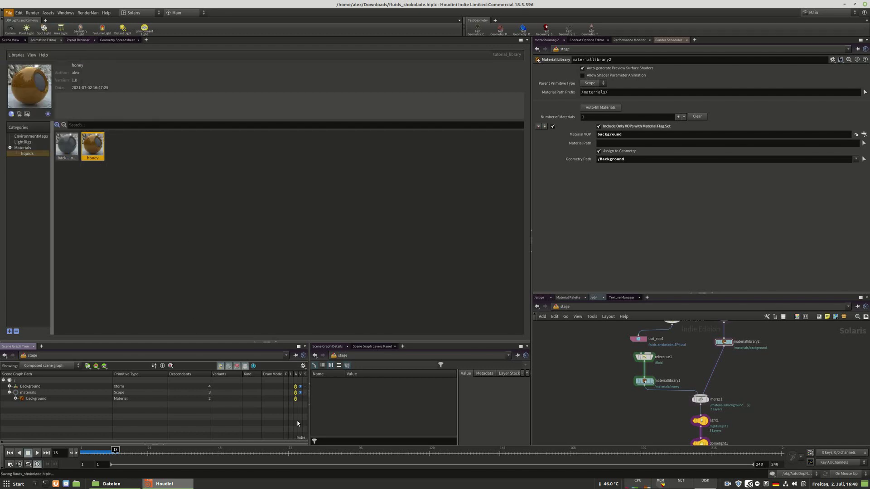
right_click(173, 485)
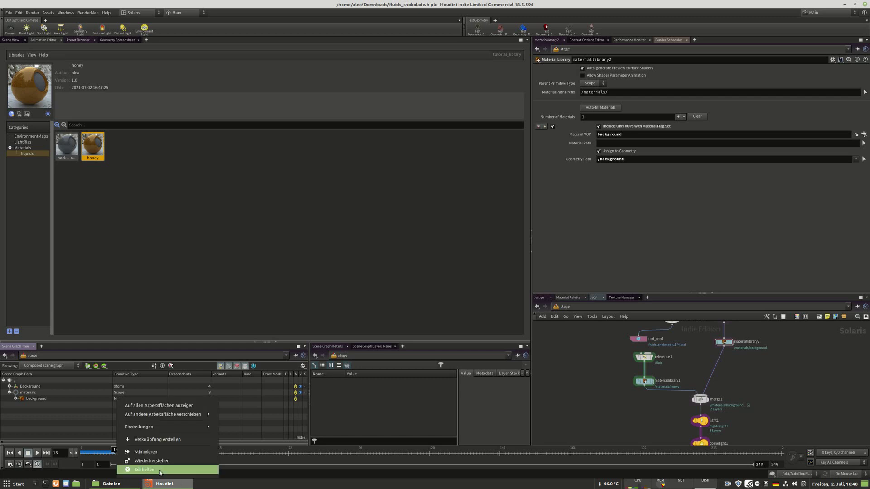
left_click(158, 467)
Launch Blender from the desktop and dismiss its splash screen.
key("super+d")
double_click(832, 251)
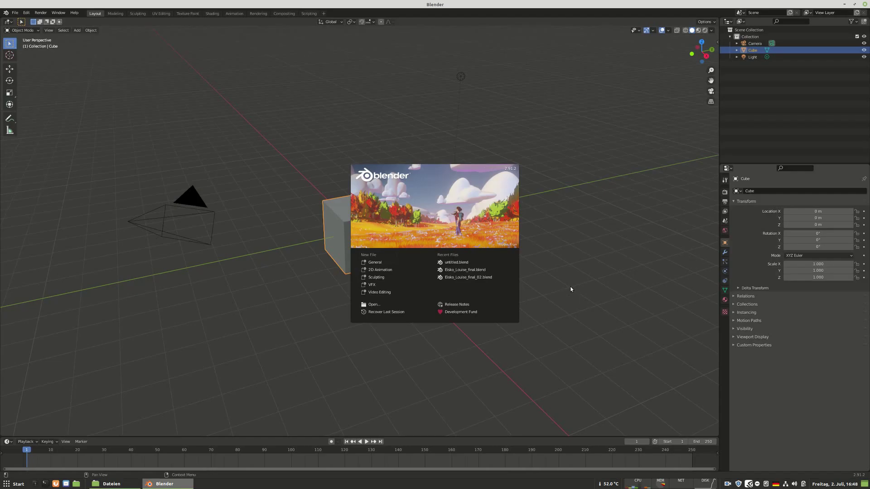
left_click(572, 287)
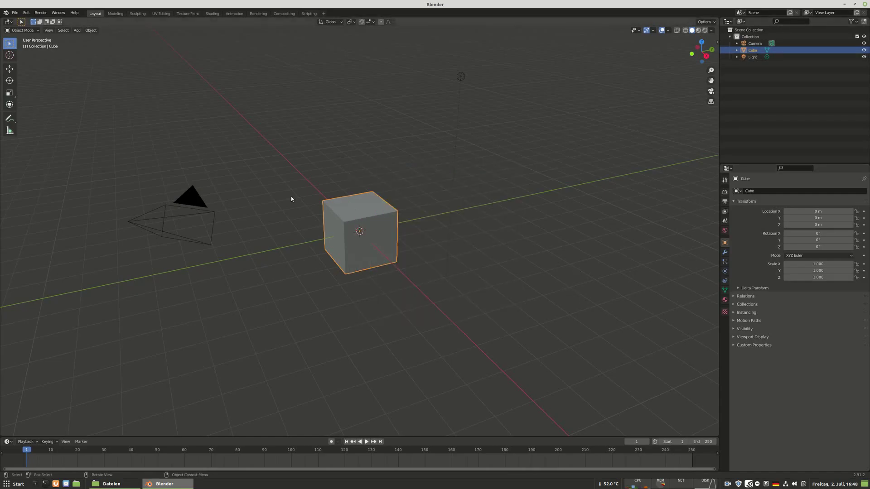
Delete the default cube and the Light, leaving only the Camera.
middle_click_drag(433, 273, 437, 285)
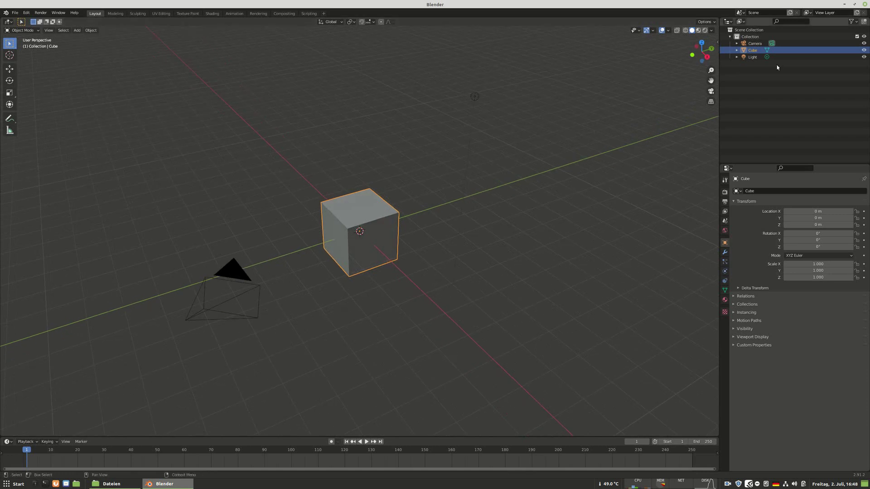
key("Delete")
left_click(752, 50)
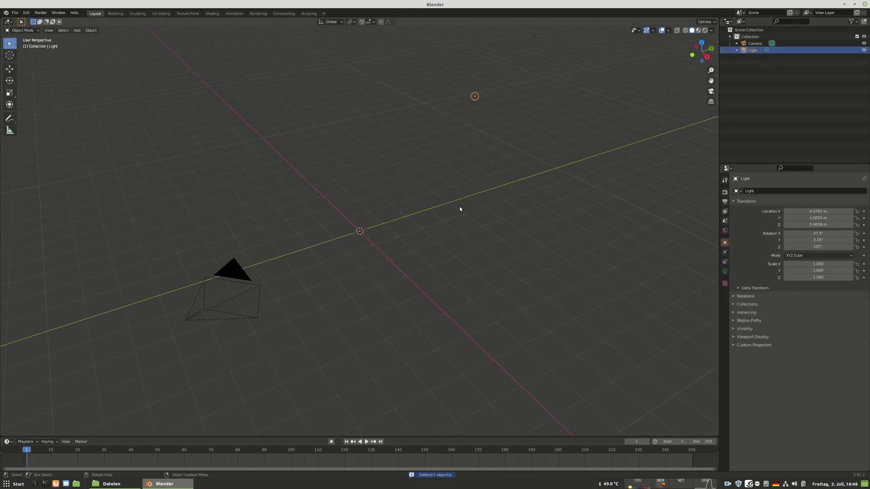
key("Delete")
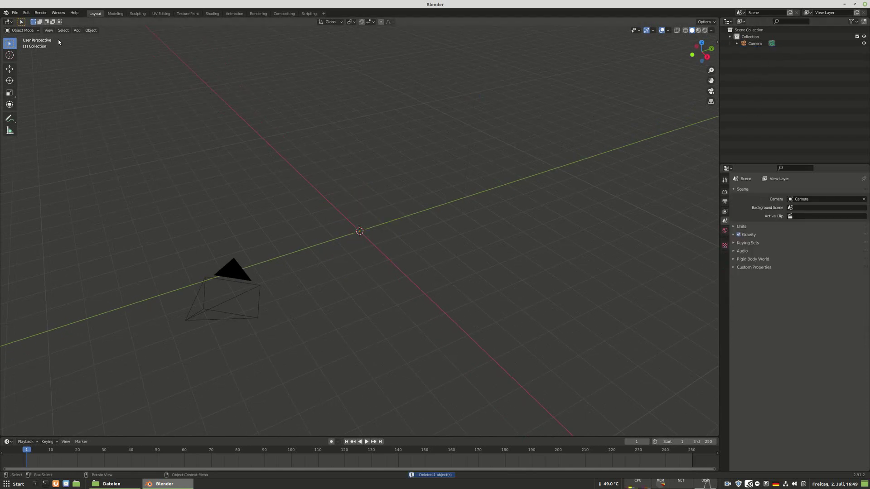
Bring up Blender's File menu with its Import options.
left_click(15, 13)
mouse_move(31, 107)
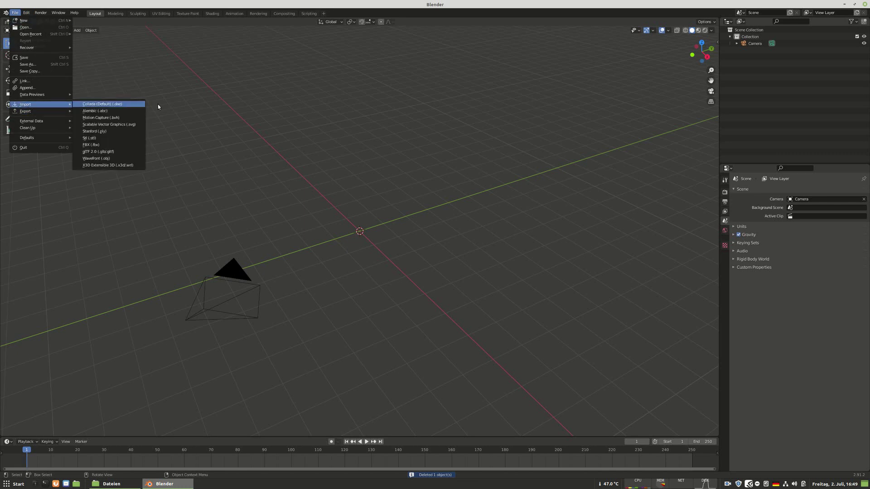
key("Escape")
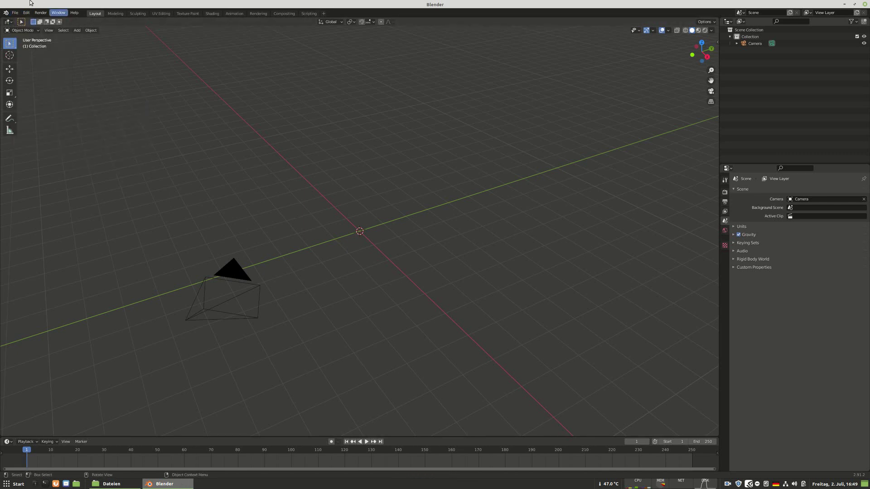
left_click(14, 13)
Import fluid_tut.abc from Downloads as an Alembic file.
mouse_move(31, 108)
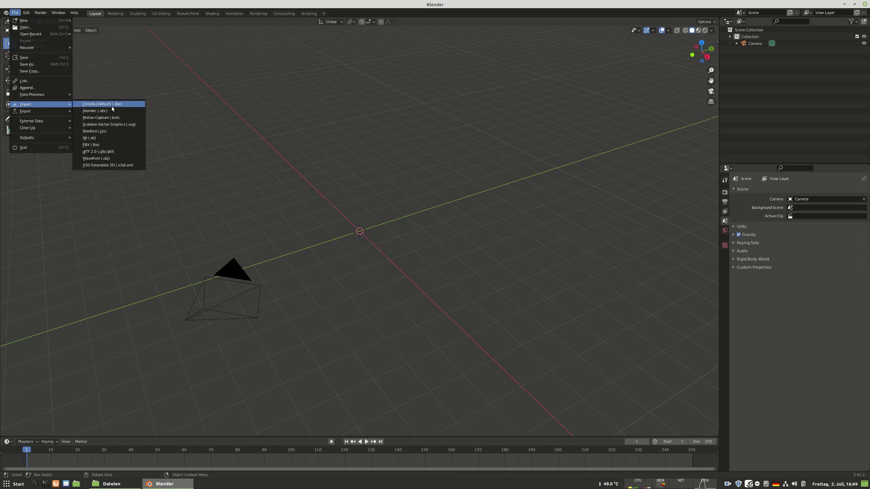
left_click(107, 111)
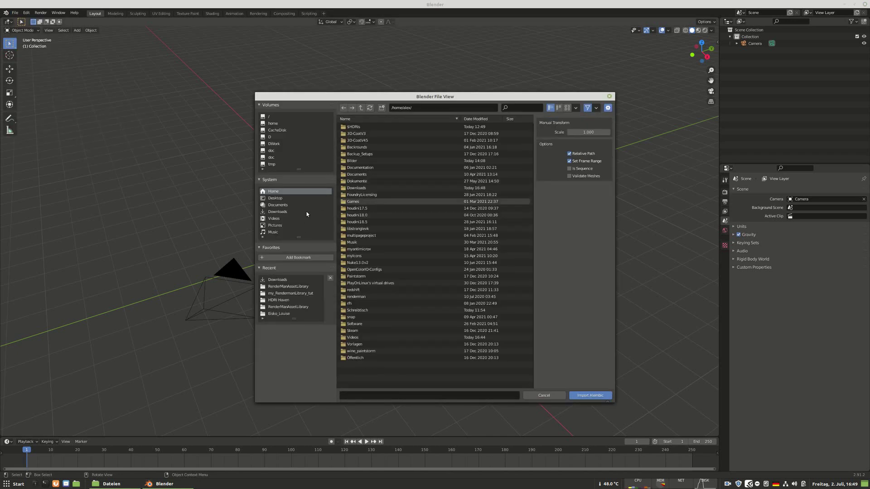
left_click(286, 211)
left_click(376, 181)
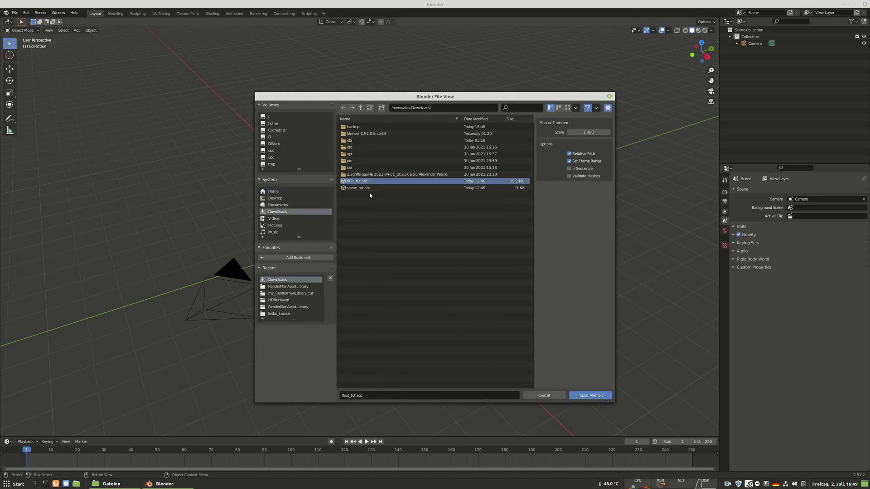
left_click(590, 395)
middle_click_drag(487, 323, 398, 272)
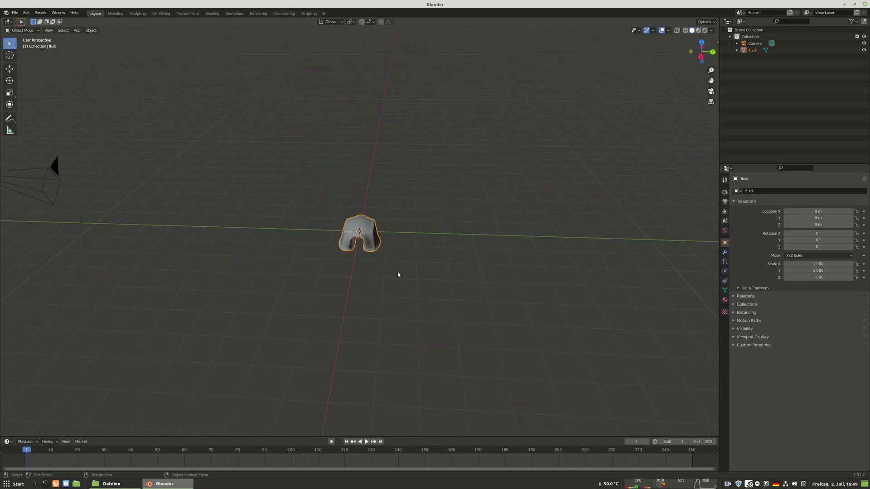
scroll(333, 205, "up", 3)
Import scene_tut.abc as Alembic, adding box_object2 and tube_object1.
left_click(15, 13)
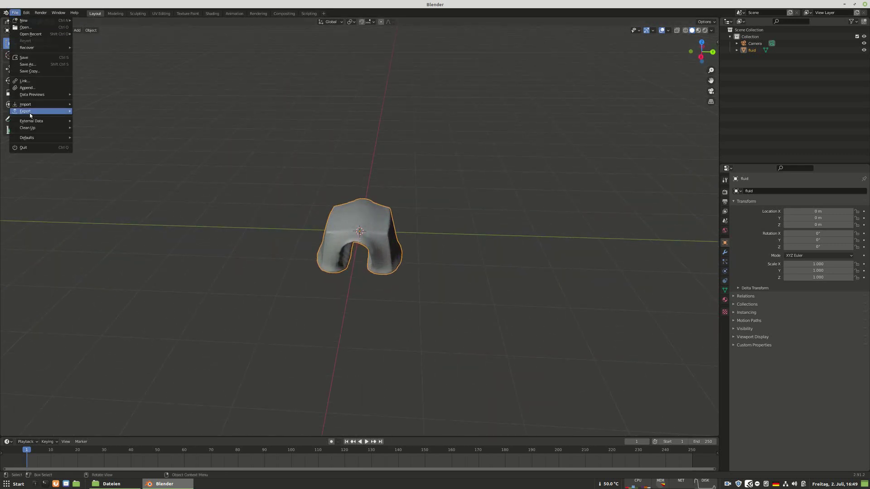
mouse_move(32, 104)
left_click(124, 108)
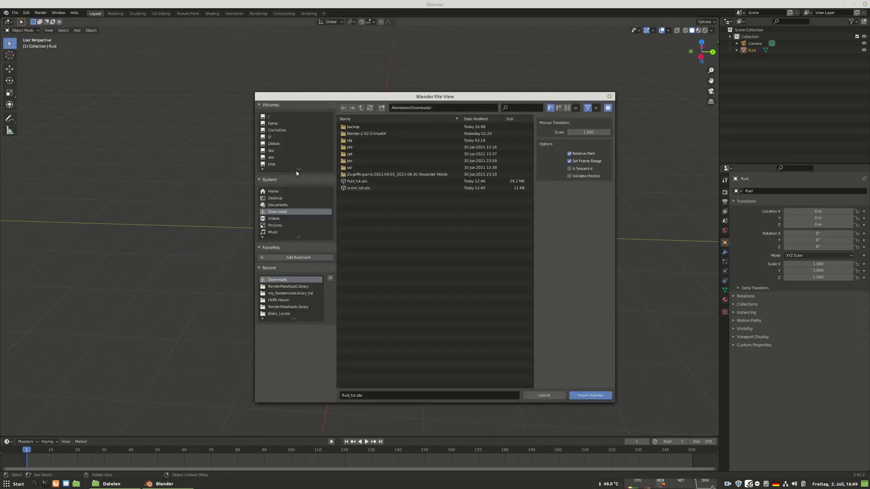
left_click(360, 188)
left_click(590, 395)
middle_click_drag(503, 277, 349, 285)
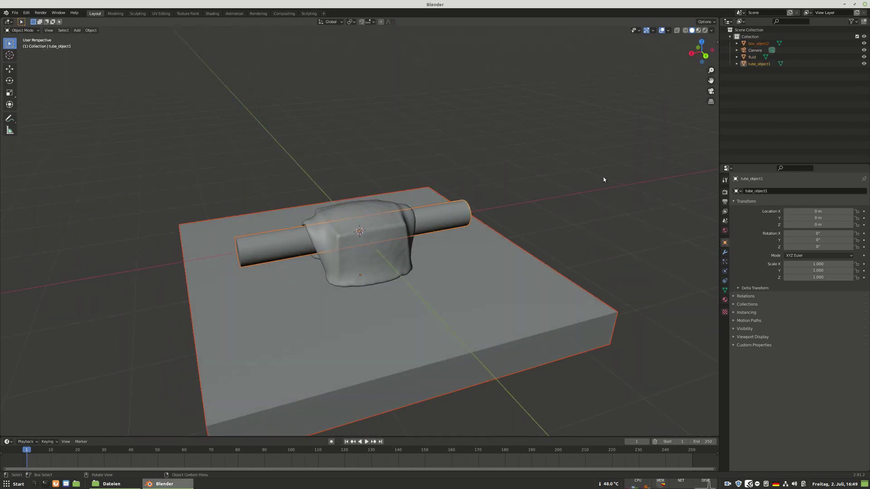
Set the render engine to RenderMan with the XPU renderer.
left_click(725, 191)
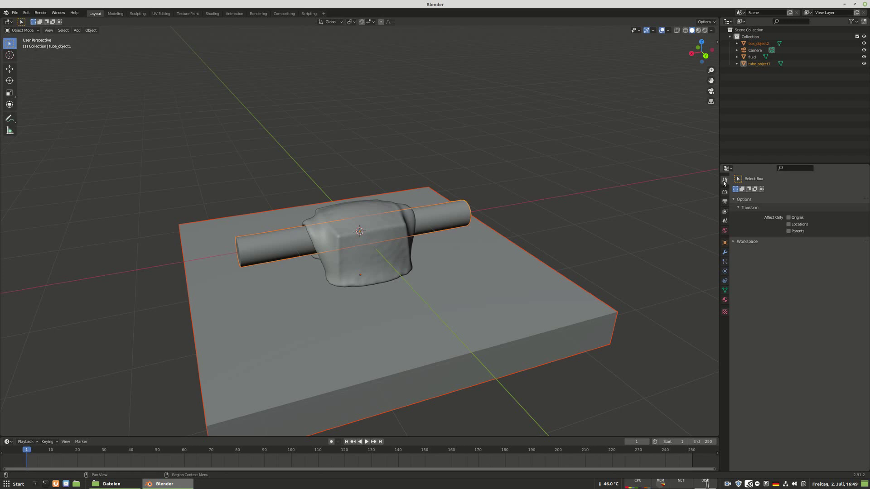
left_click(820, 191)
left_click(820, 195)
left_click(820, 192)
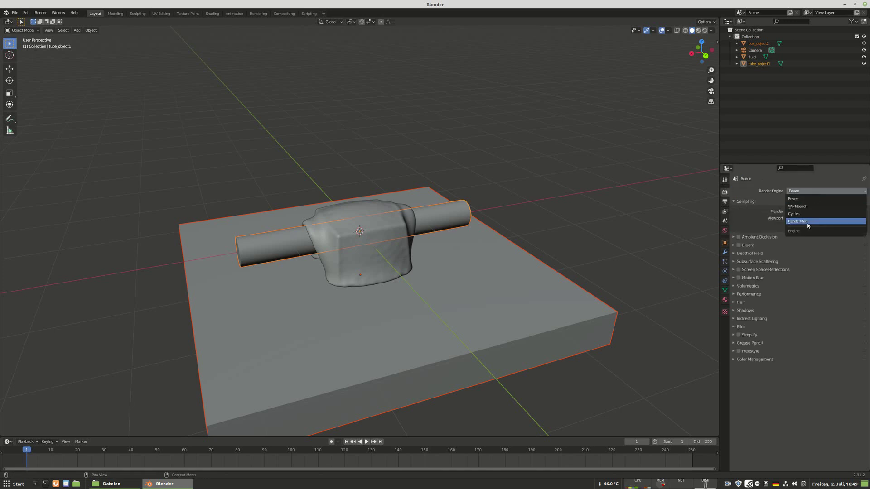
key("Return")
middle_click_drag(400, 211, 435, 199)
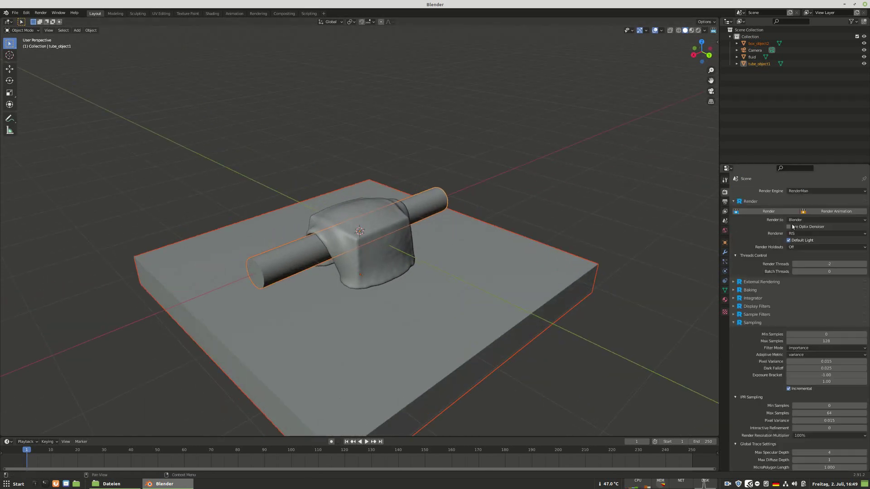
left_click(802, 233)
left_click(793, 249)
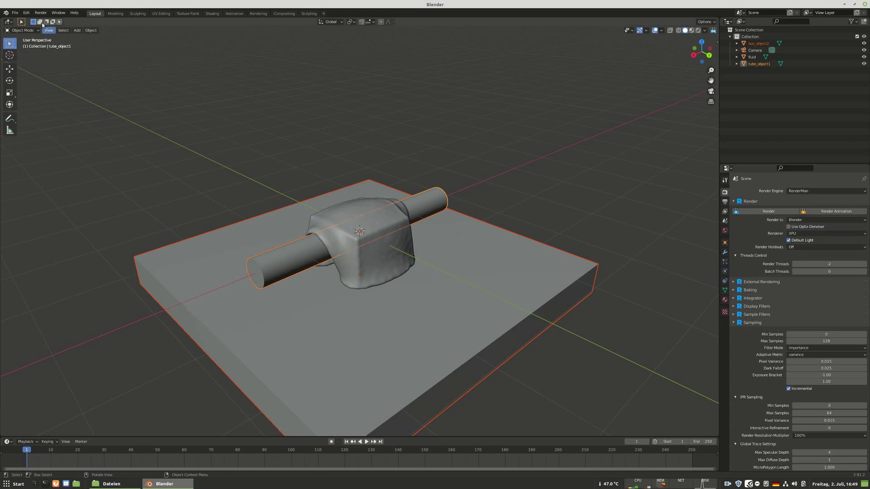
In Preferences, set the RenderMan For Blender add-on's XPU device to CPU.
left_click(15, 12)
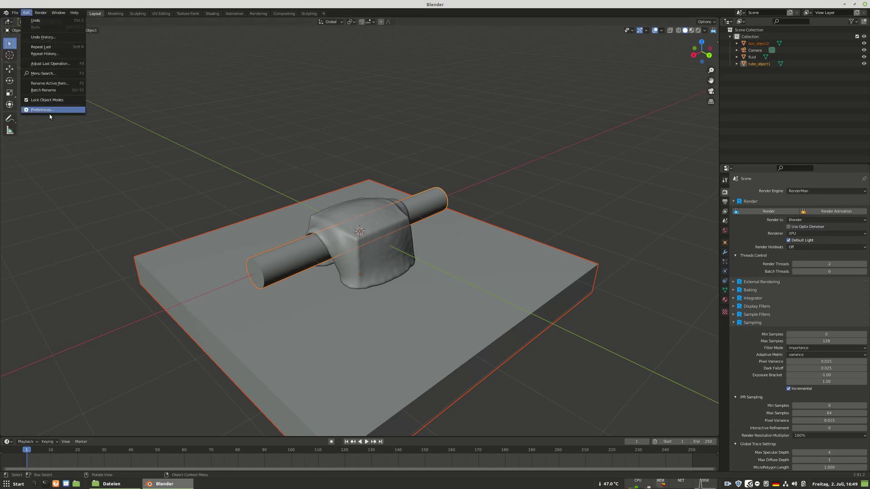
left_click(34, 113)
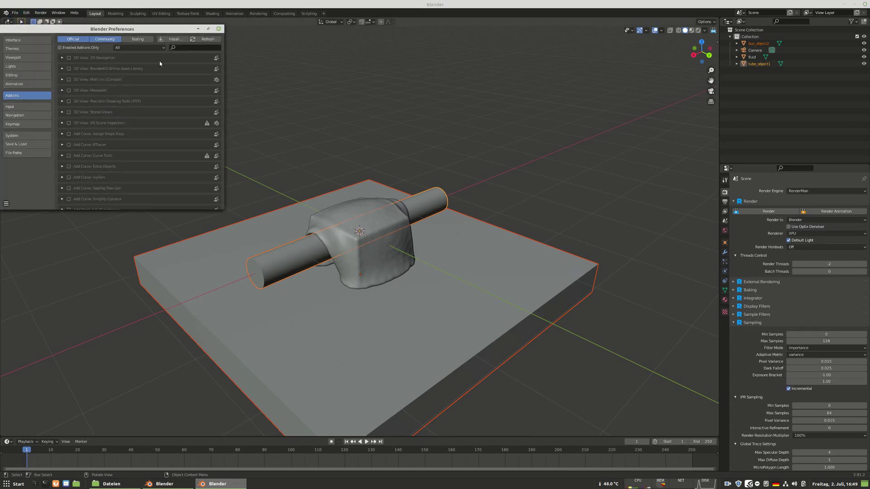
left_click(18, 105)
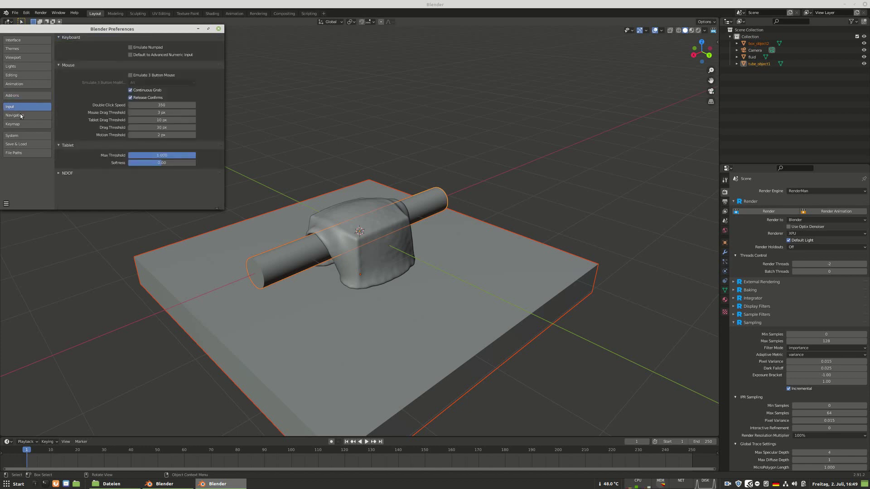
left_click(21, 95)
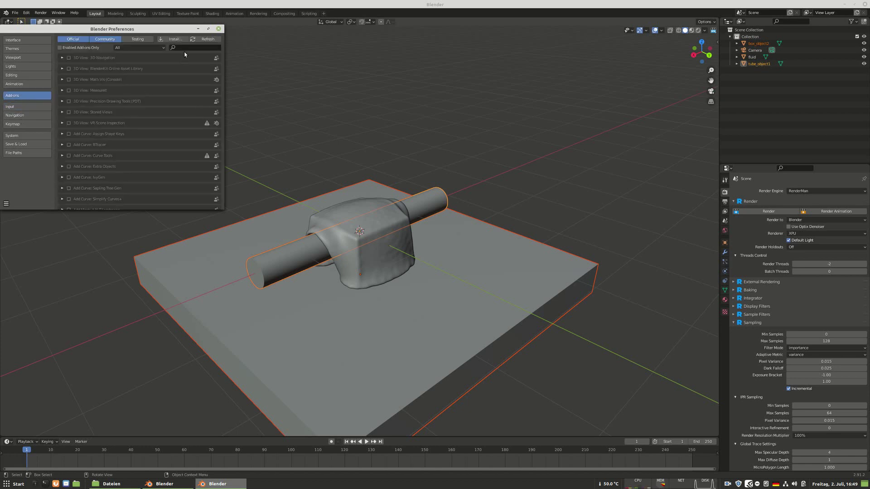
left_click(185, 48)
type("render")
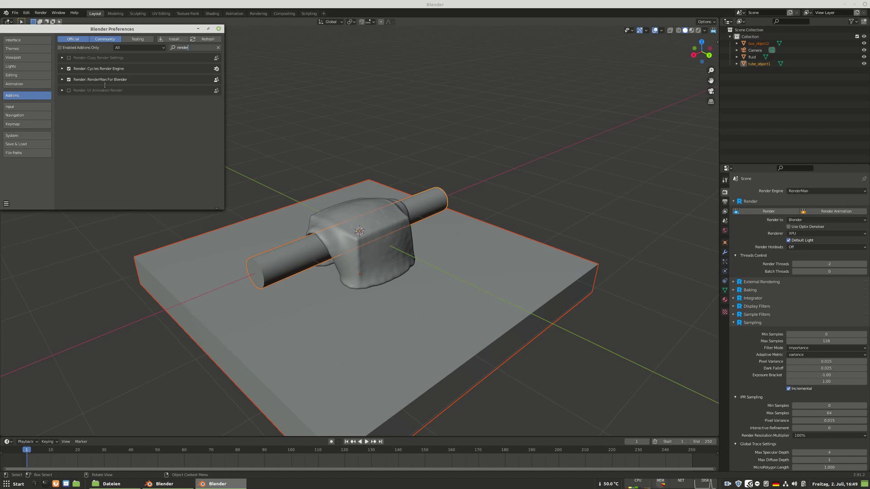
left_click(61, 80)
scroll(107, 165, "down", 5)
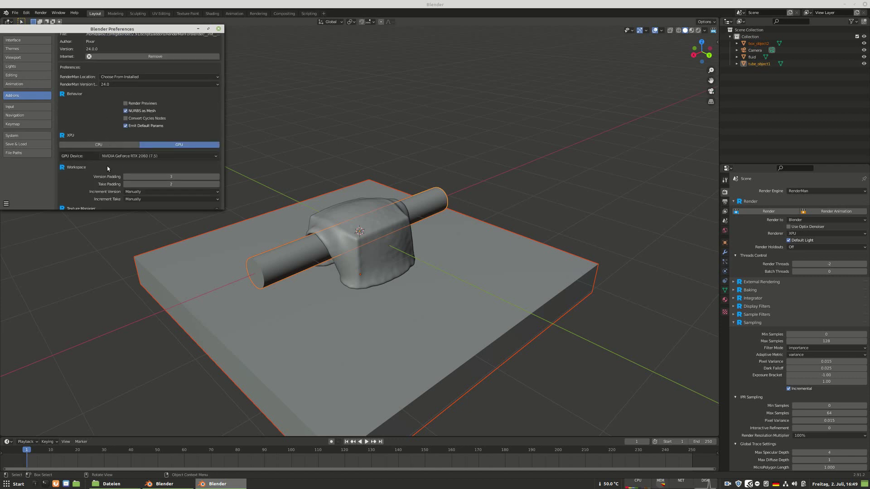
left_click(103, 132)
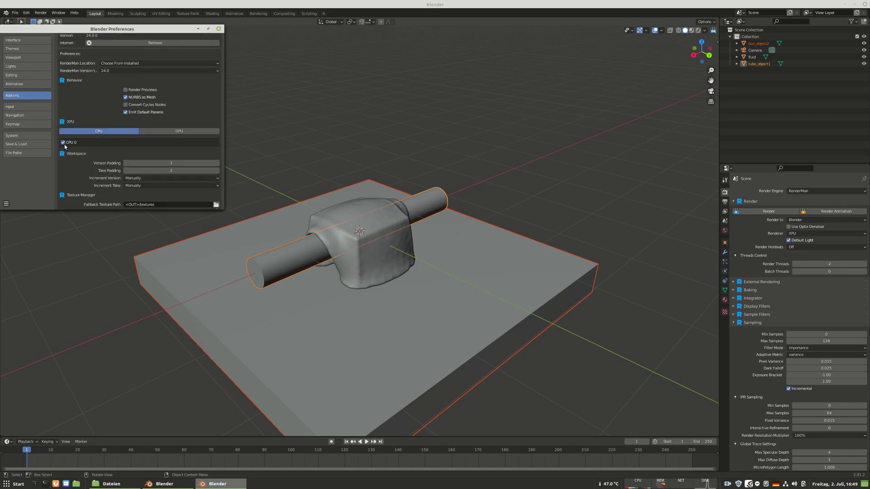
left_click(218, 28)
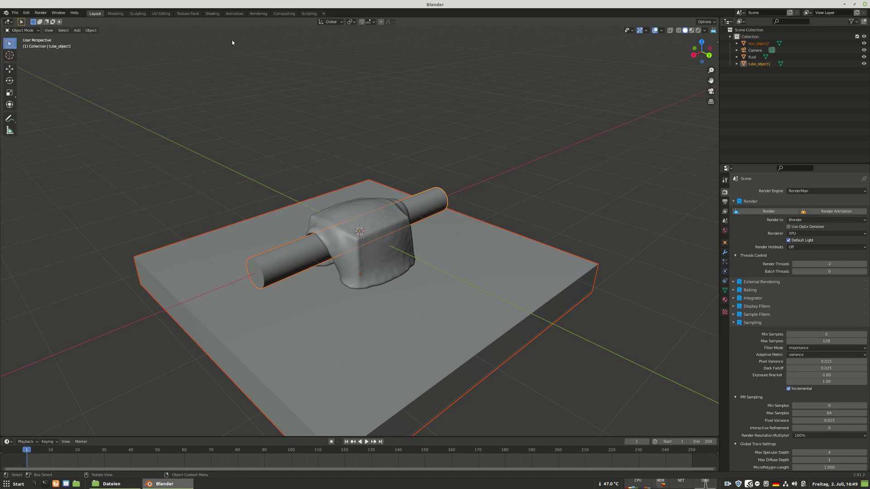
Briefly preview the live RenderMan render, then add a RenderMan PxrDomeLight.
left_click(698, 31)
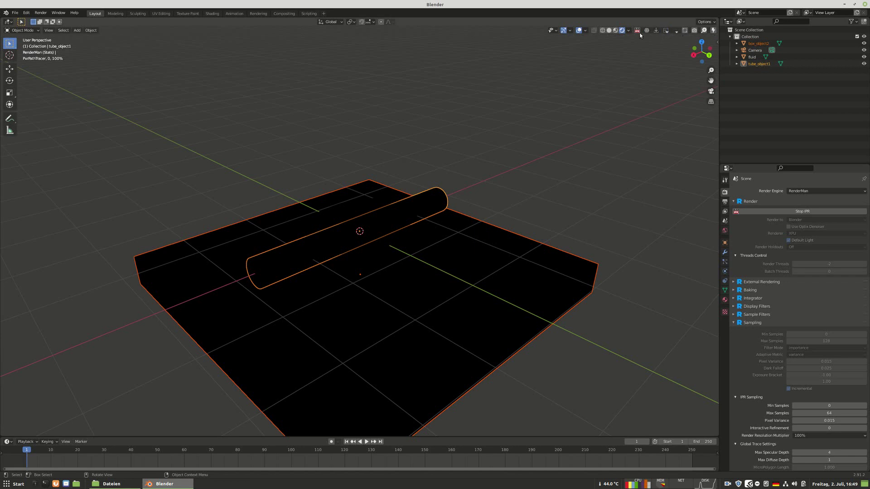
left_click(638, 32)
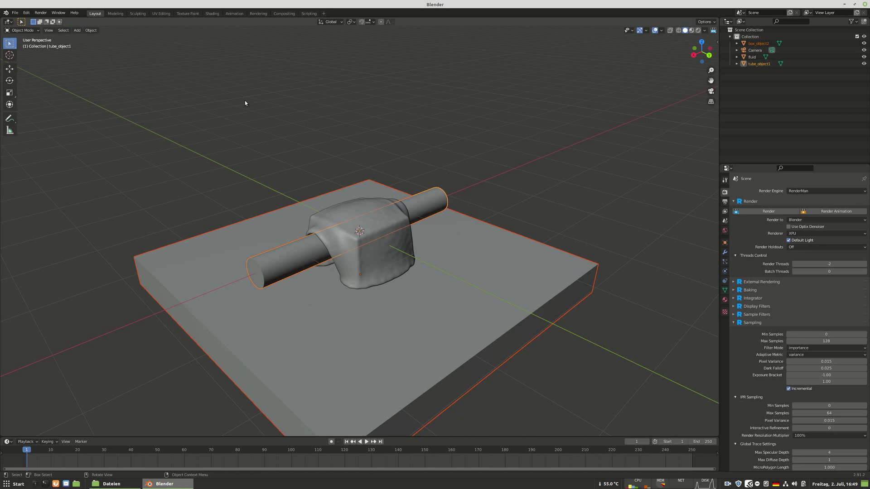
left_click(75, 30)
mouse_move(105, 39)
mouse_move(150, 38)
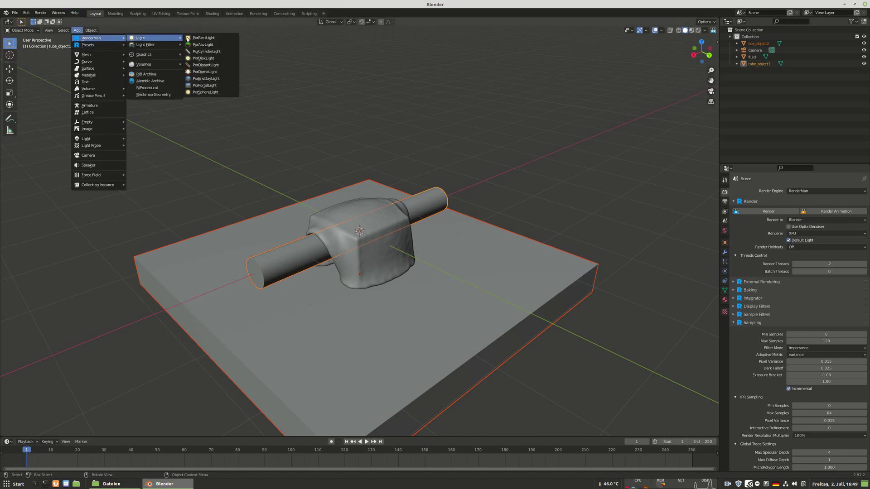
left_click(204, 71)
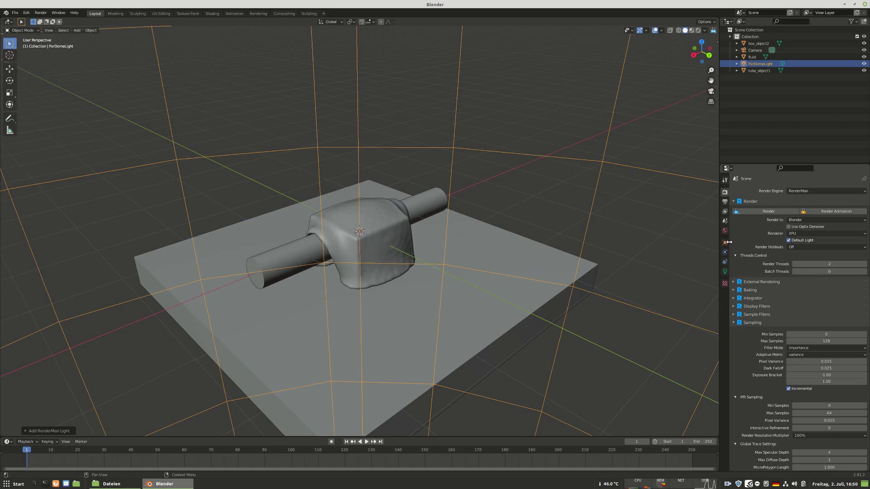
Set the dome light's Color Map to bathroom_1k.hdr.tex from the HDRI Haven folder.
left_click(724, 268)
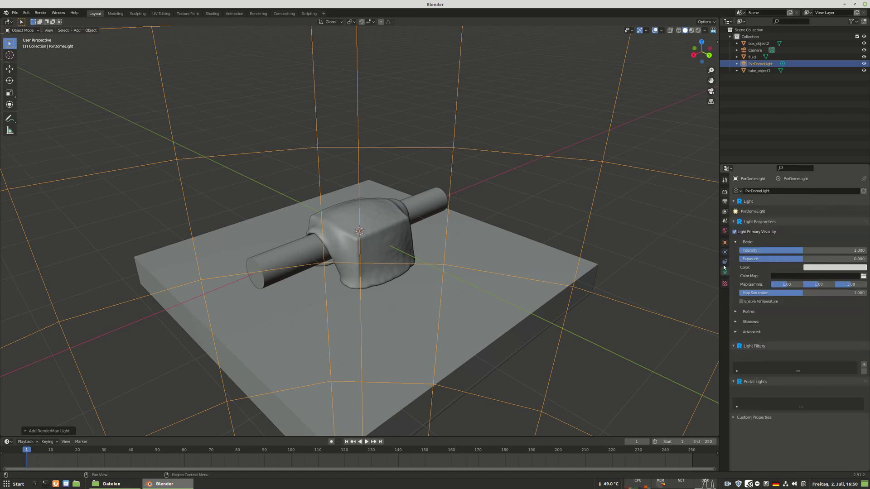
left_click(863, 276)
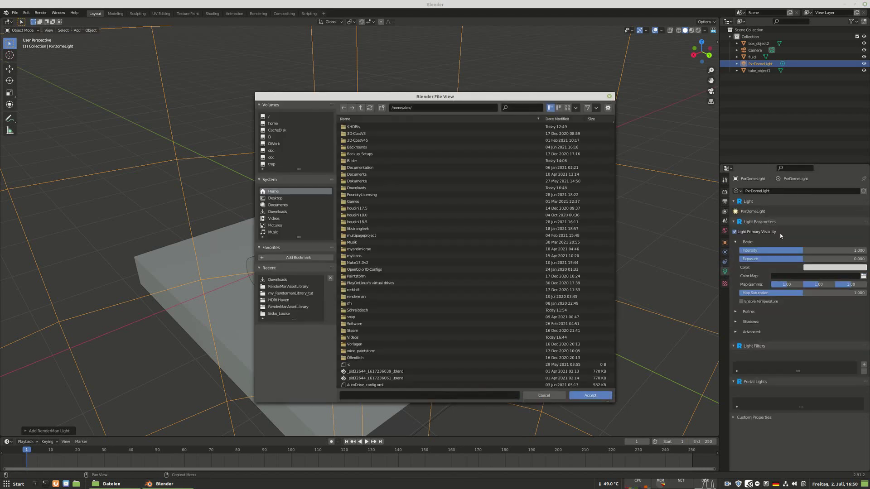
left_click(279, 300)
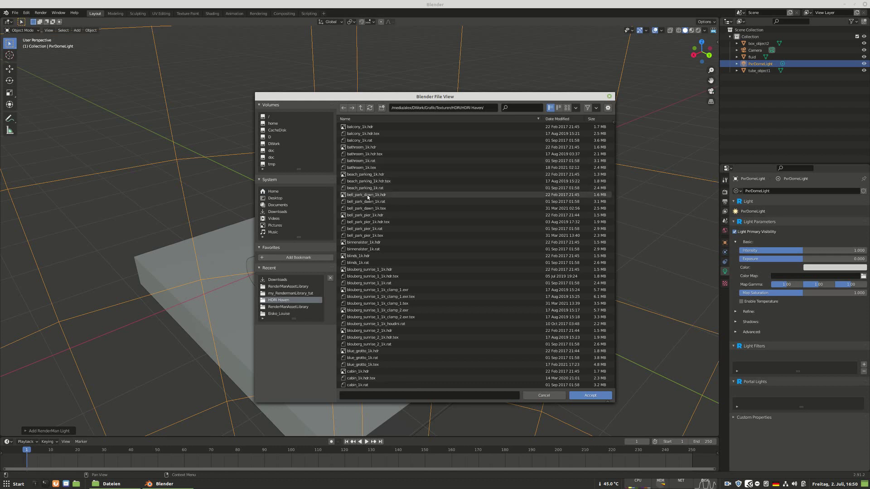
left_click(371, 152)
left_click(590, 395)
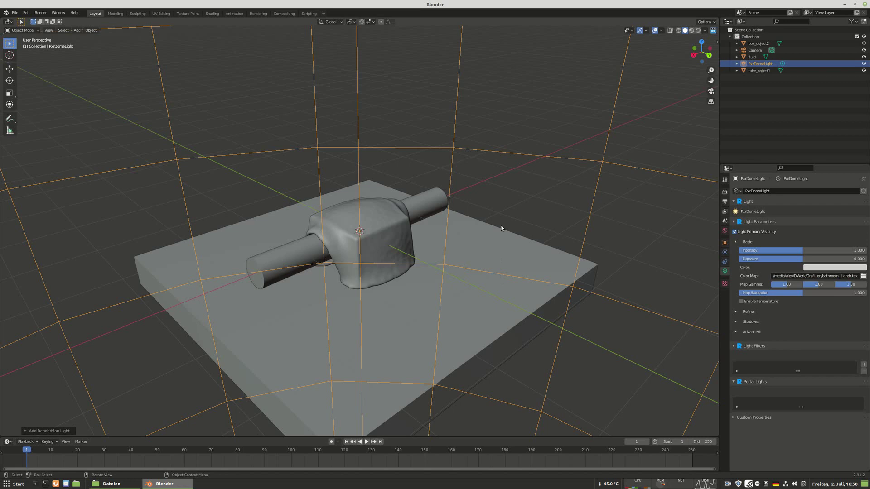
With live rendering on, add a PxrSphereLight and move it above the table's right side.
left_click(698, 30)
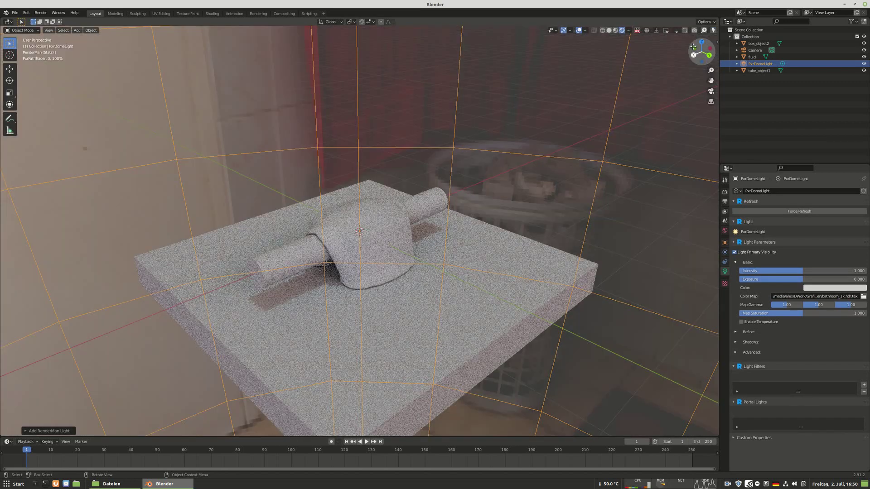
middle_click_drag(441, 281, 317, 283)
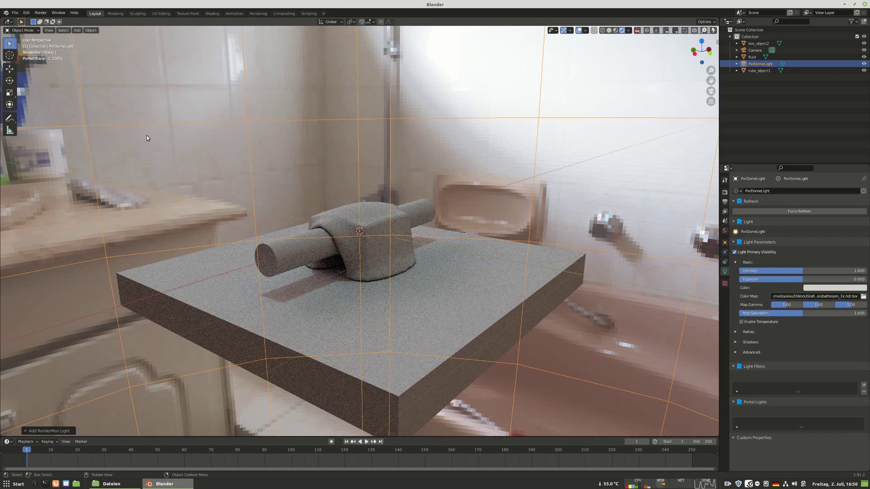
left_click(77, 30)
mouse_move(91, 55)
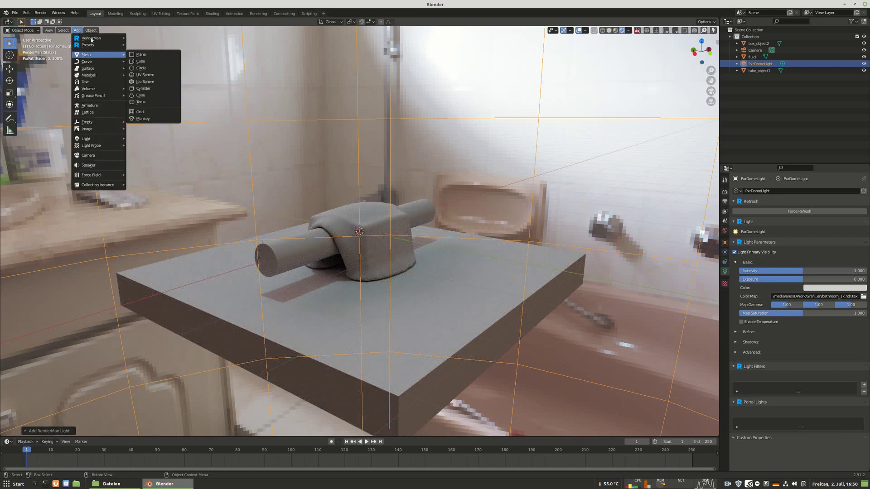
mouse_move(92, 39)
mouse_move(145, 40)
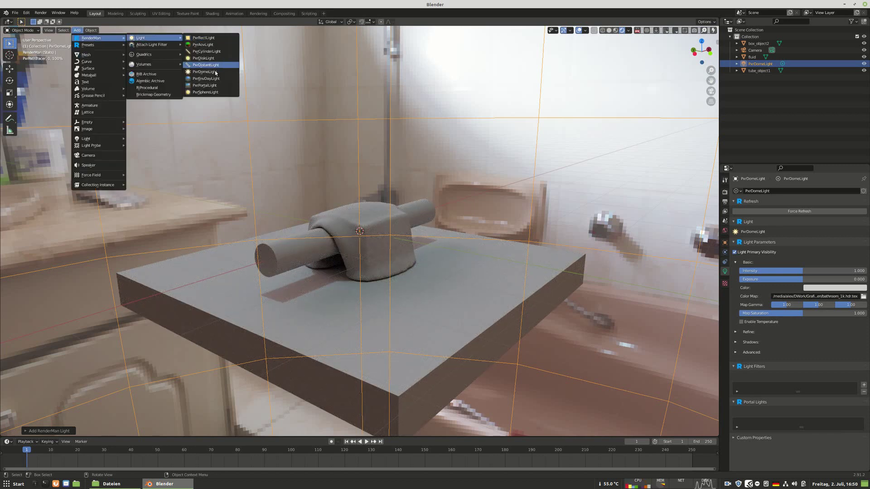
left_click(206, 92)
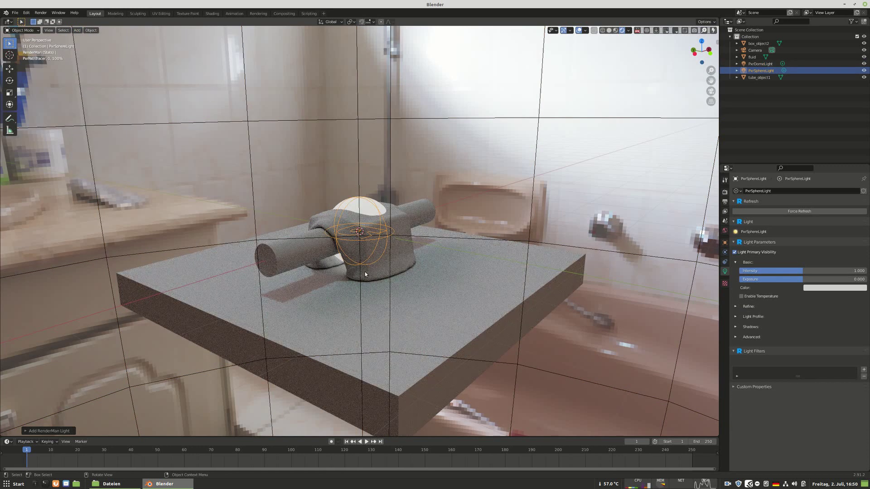
key("g")
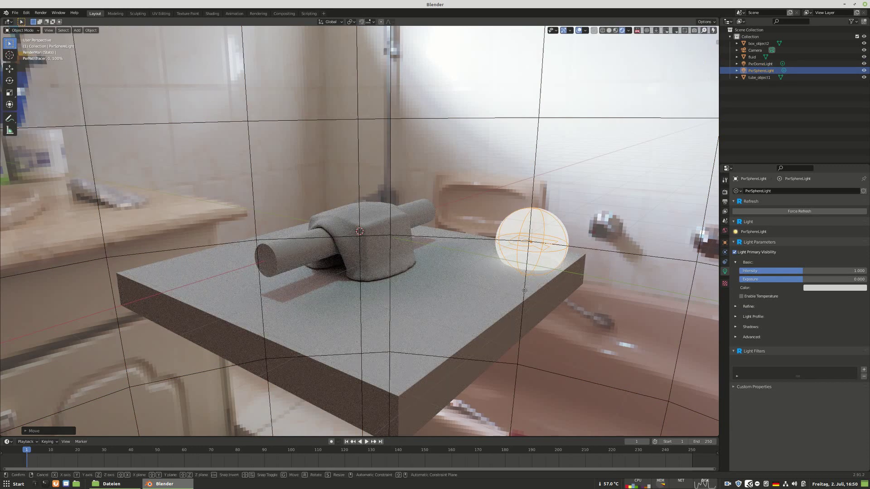
left_click(557, 159)
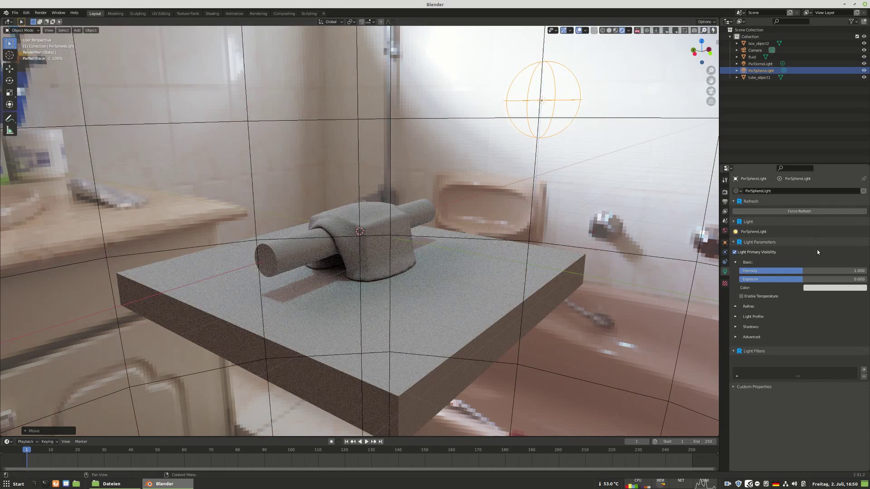
Set the sphere light's Intensity to 100.
left_click(847, 272)
type("100")
key("Return")
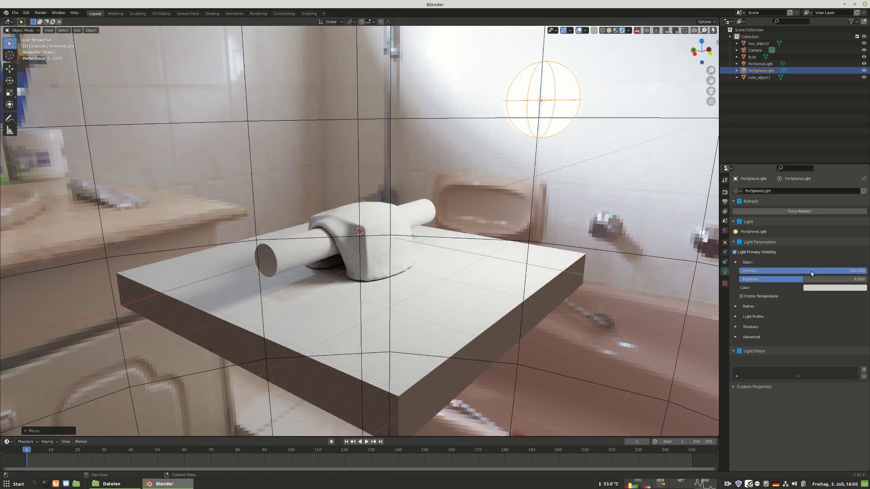
middle_click_drag(409, 228, 660, 85)
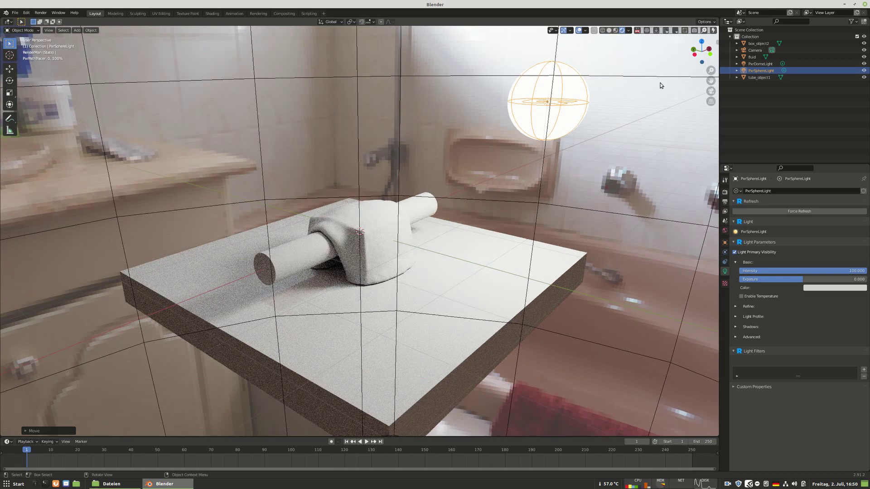
Return to solid shading and open the RenderMan Preset Browser to add another library.
left_click(637, 31)
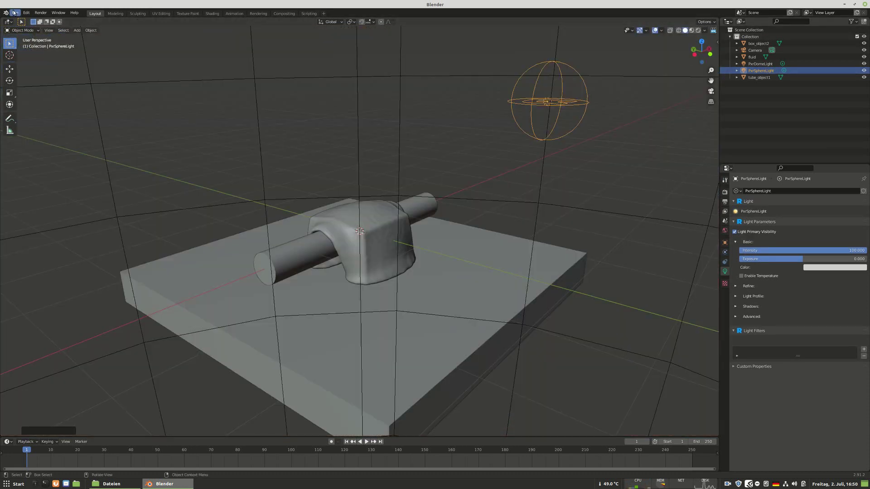
right_click(333, 158)
mouse_move(334, 158)
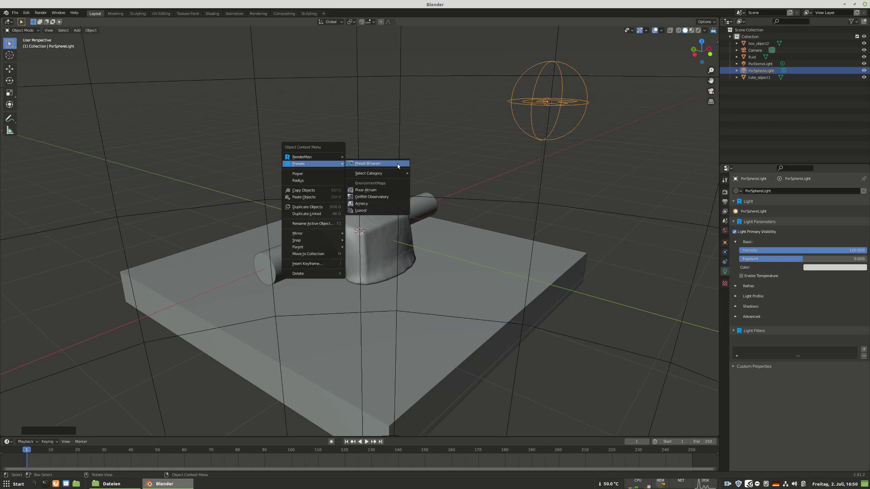
left_click(374, 164)
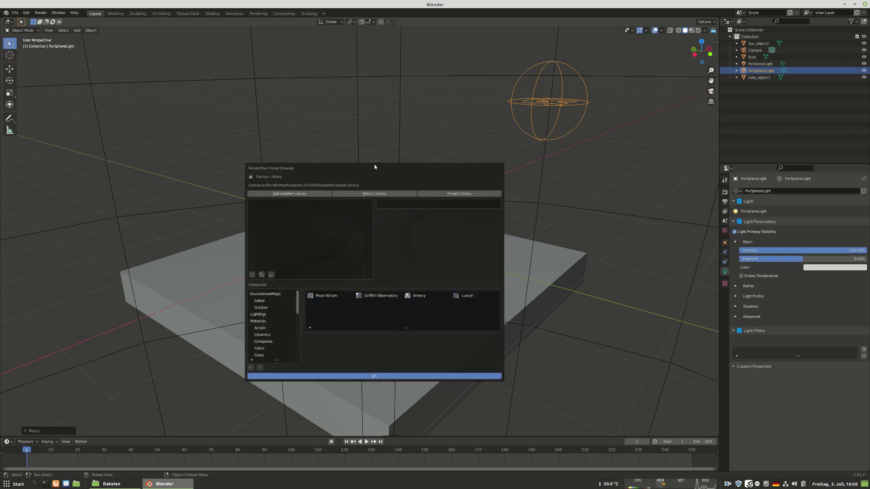
left_click(280, 194)
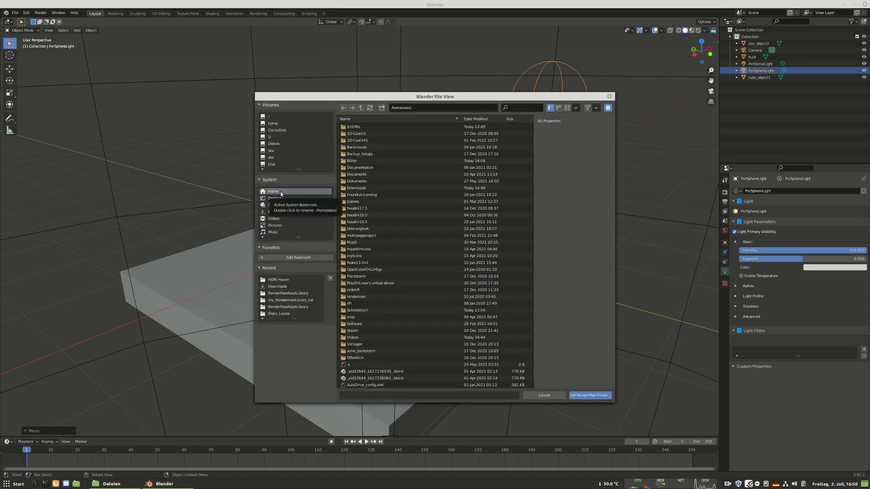
Load My_tutorial_library/RenderManAssetLibrary as the preset library.
left_click(280, 286)
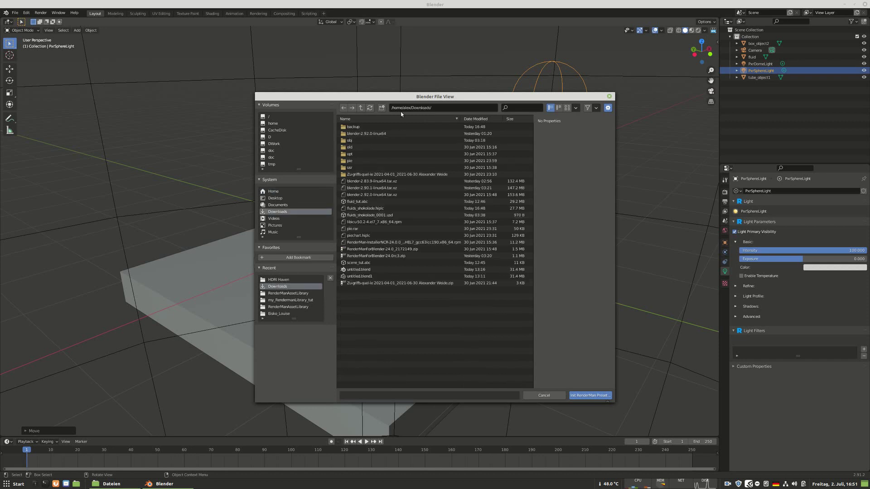
left_click(362, 108)
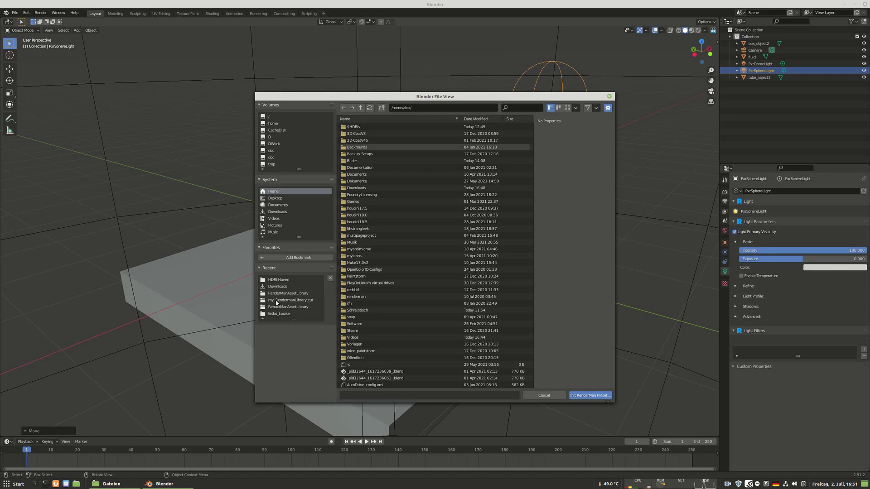
left_click(278, 314)
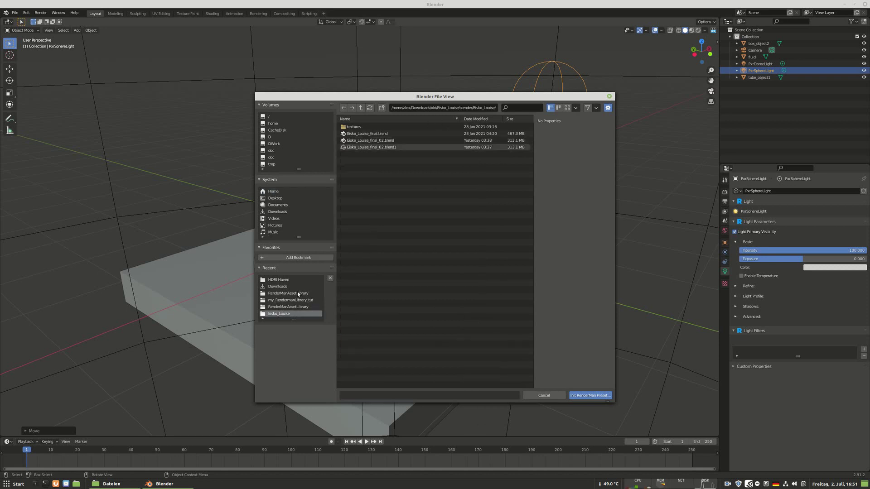
left_click(283, 280)
left_click(361, 108)
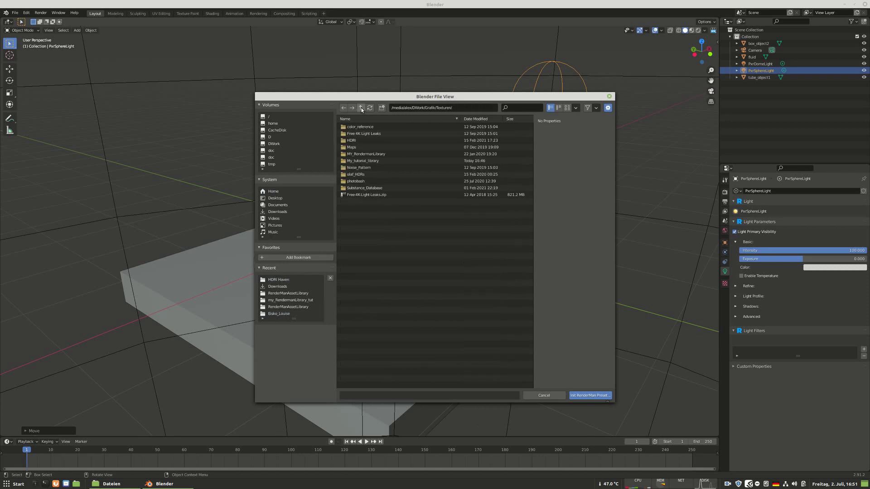
double_click(356, 162)
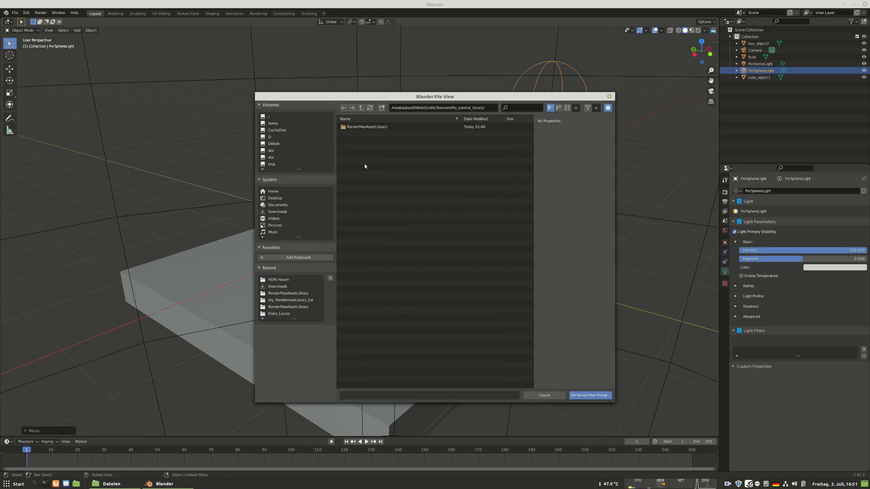
double_click(359, 127)
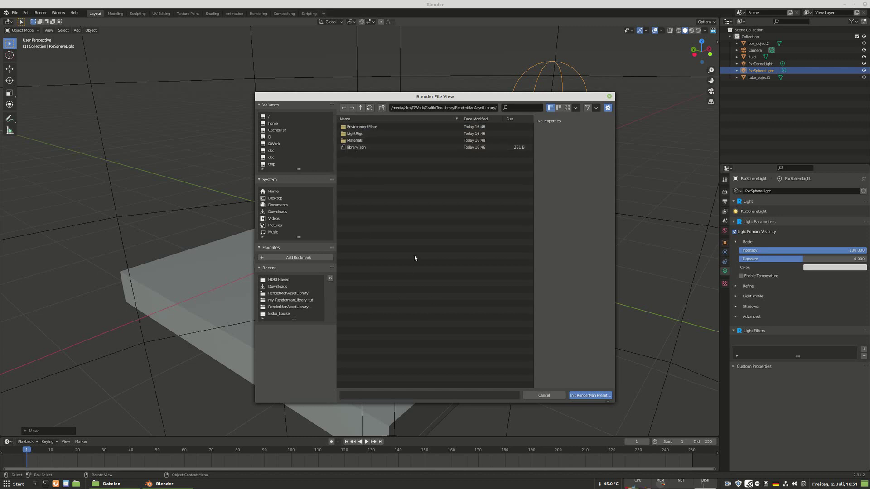
left_click(590, 395)
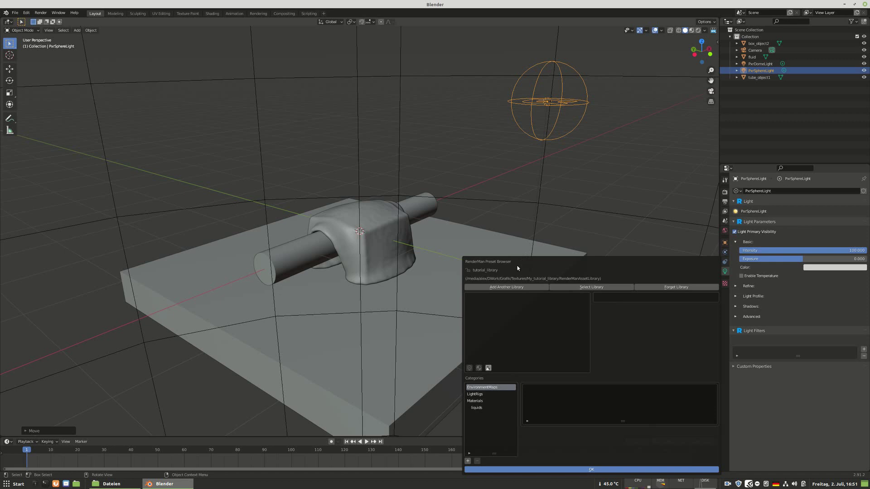
Choose the liquids category and apply the honey preset to the fluid.
left_click(473, 407)
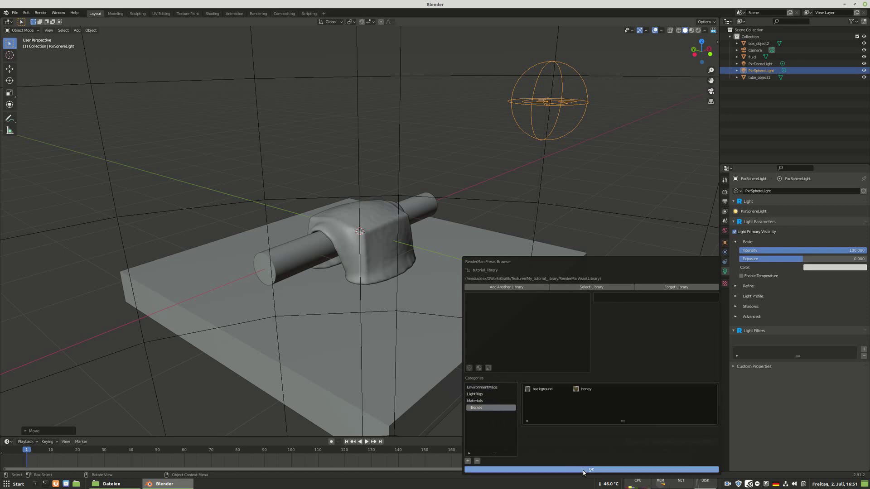
left_click(544, 470)
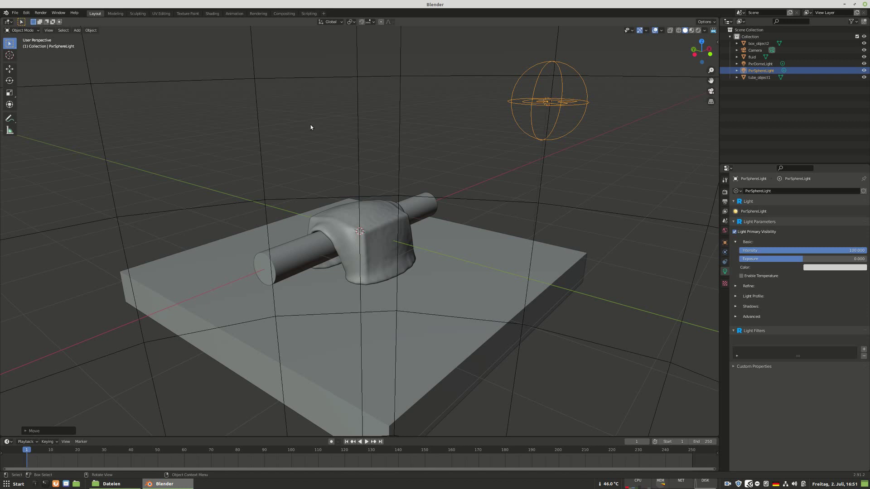
left_click(753, 57)
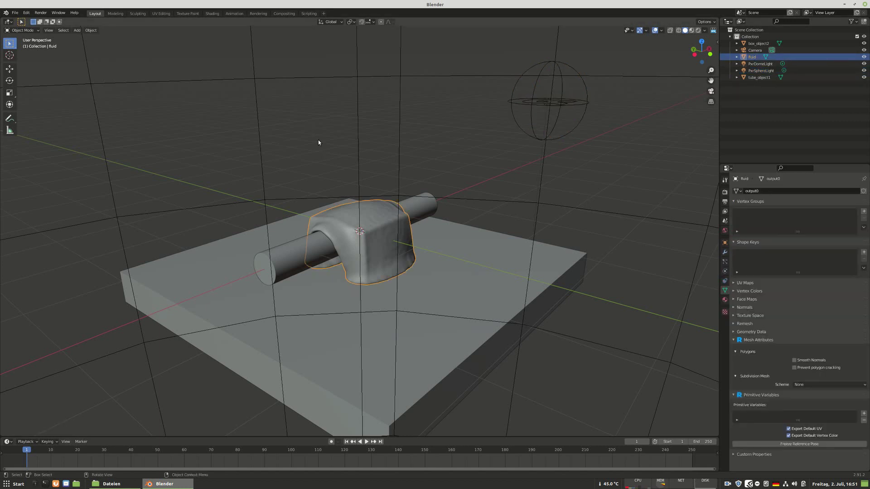
right_click(318, 142)
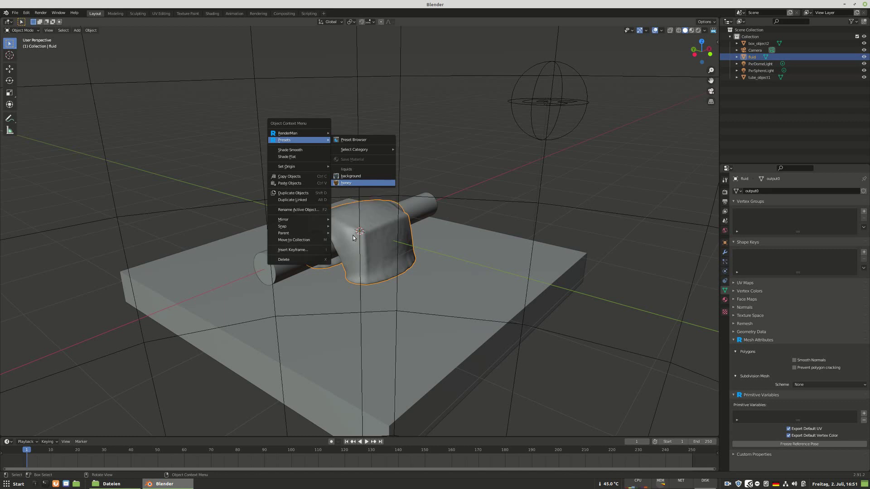
left_click(380, 265)
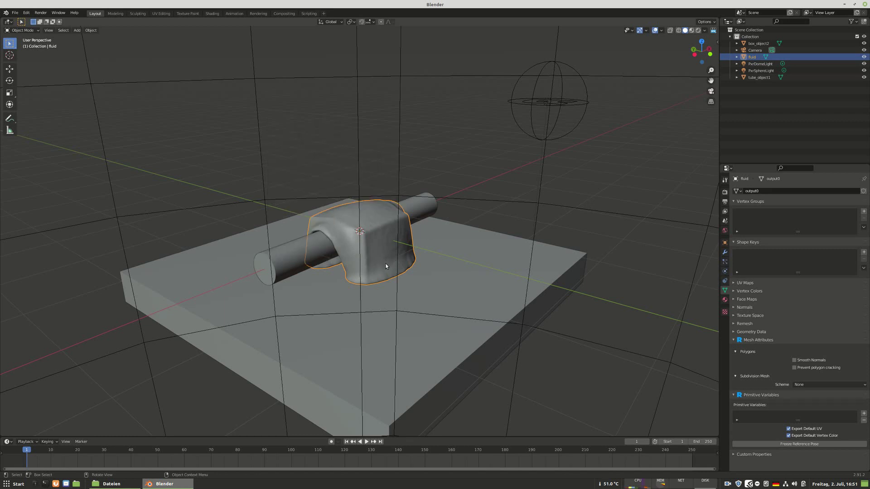
Apply the background preset to tube_object1 and box_object2.
left_click(758, 78)
left_click(758, 43, "ctrl")
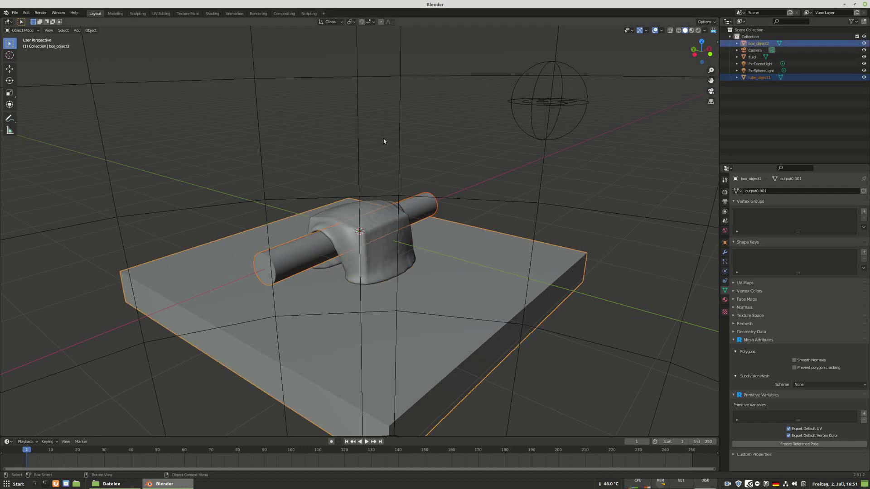
right_click(349, 138)
mouse_move(349, 139)
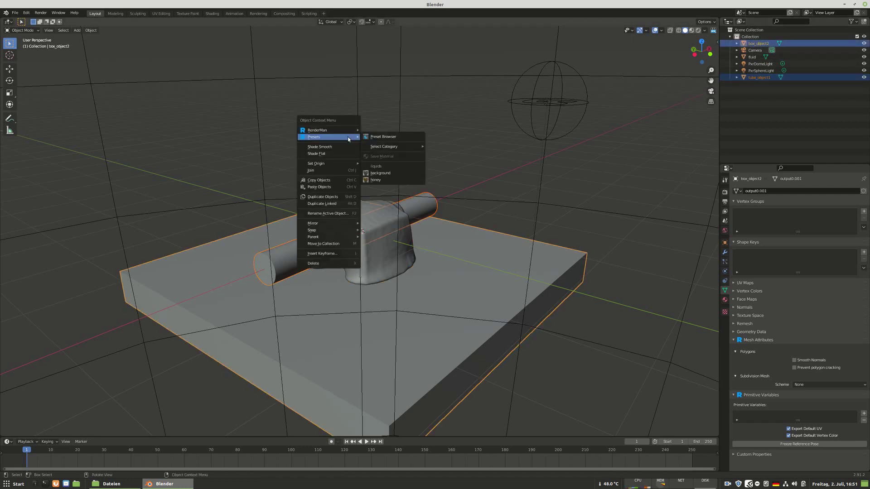
left_click(393, 175)
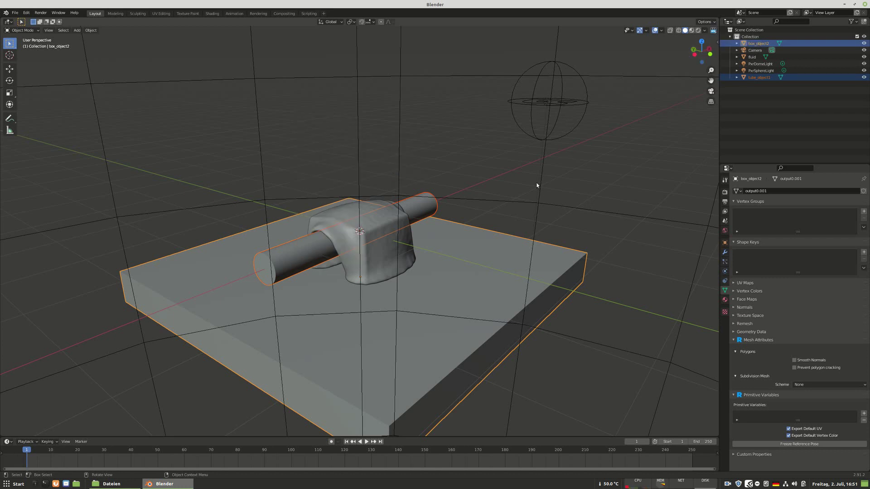
Start the live RenderMan render and orbit and zoom around the honey fluid on the slab.
key("z")
key("KP_8")
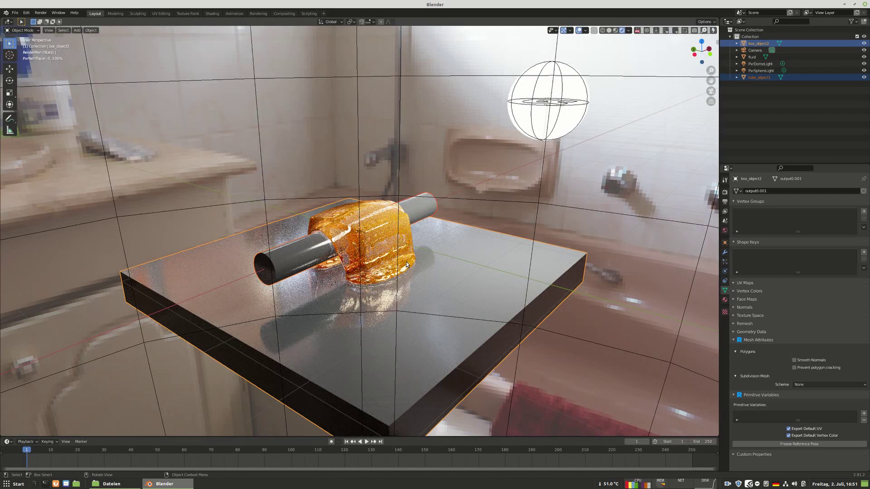
middle_click_drag(423, 263, 395, 257)
scroll(395, 257, "up", 3)
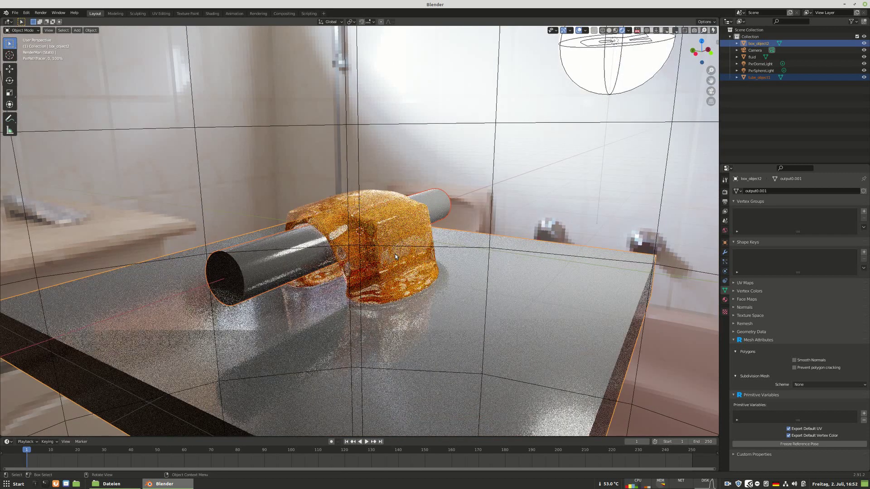
middle_click_drag(404, 332, 515, 251)
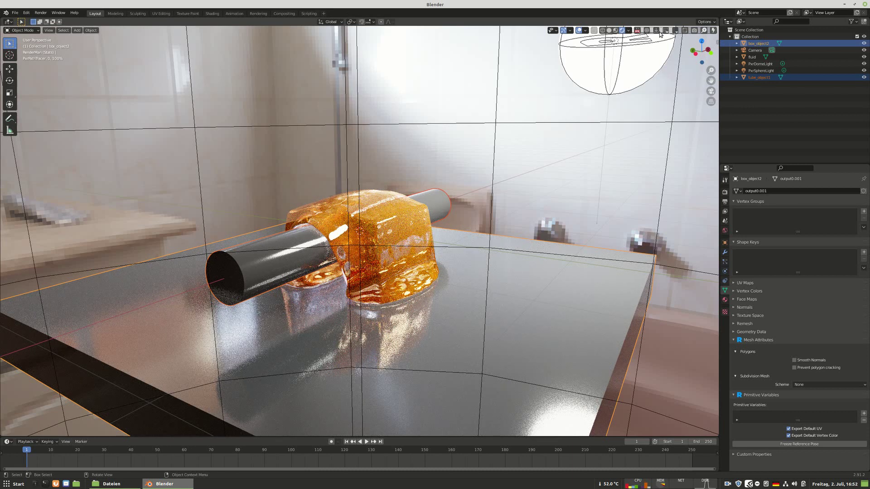
Return the viewport to solid shading and save the scene as untitled.blend in Downloads.
left_click(638, 31)
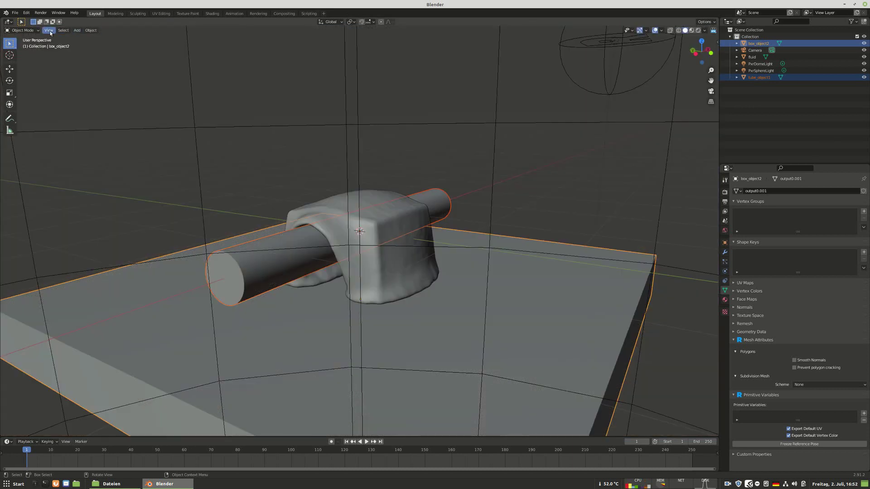
left_click(15, 12)
left_click(25, 65)
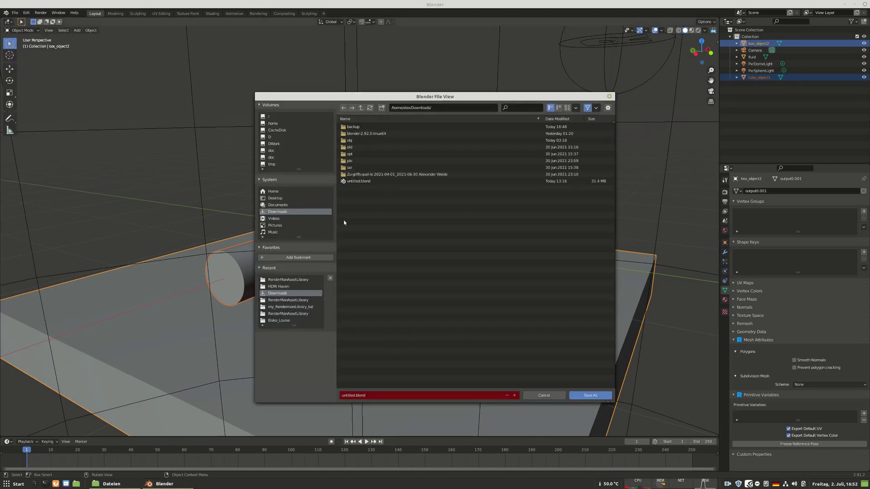
left_click(357, 181)
left_click(585, 397)
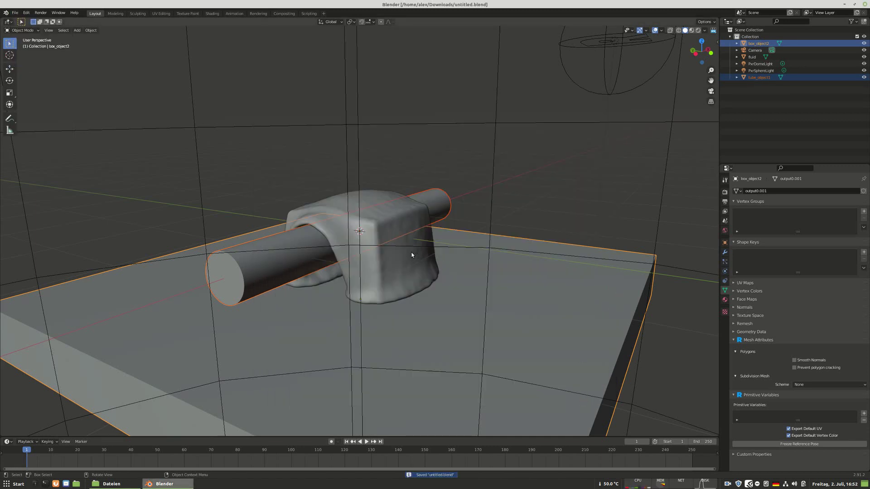
middle_click_drag(518, 273, 512, 275)
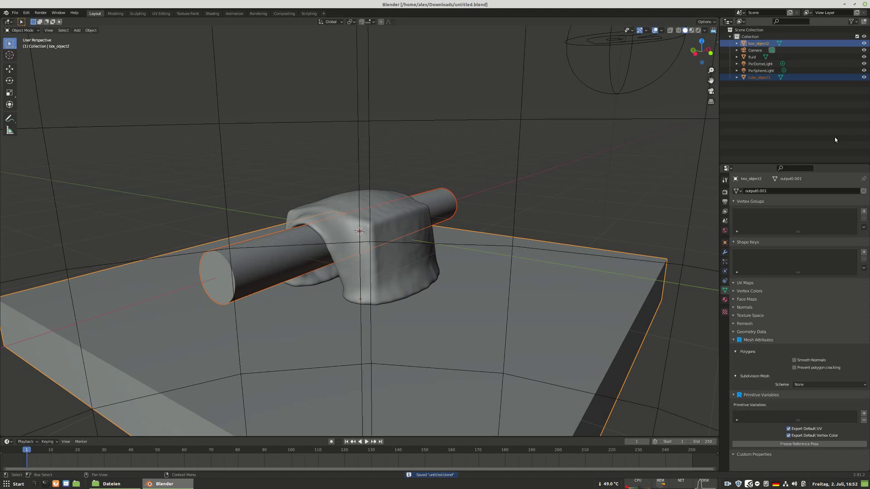
Select tube_object1 and show its background PxrSurface material, expanding Rough Specular.
left_click(757, 71)
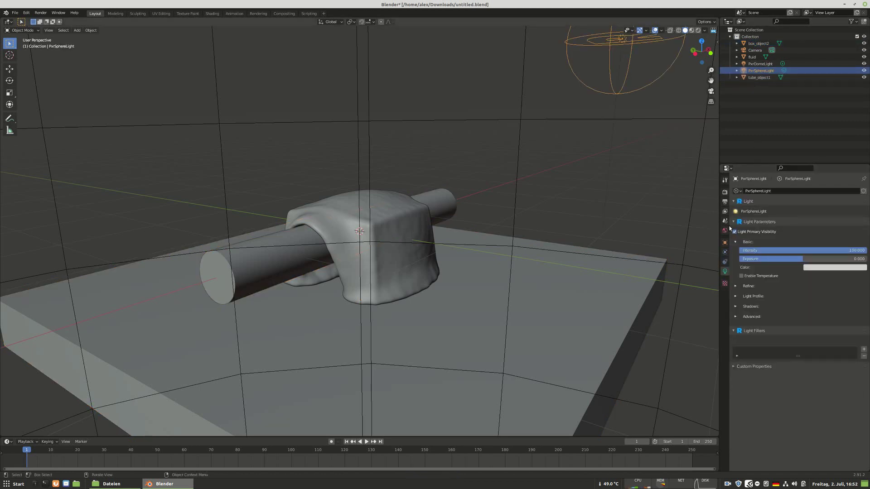
left_click(761, 78)
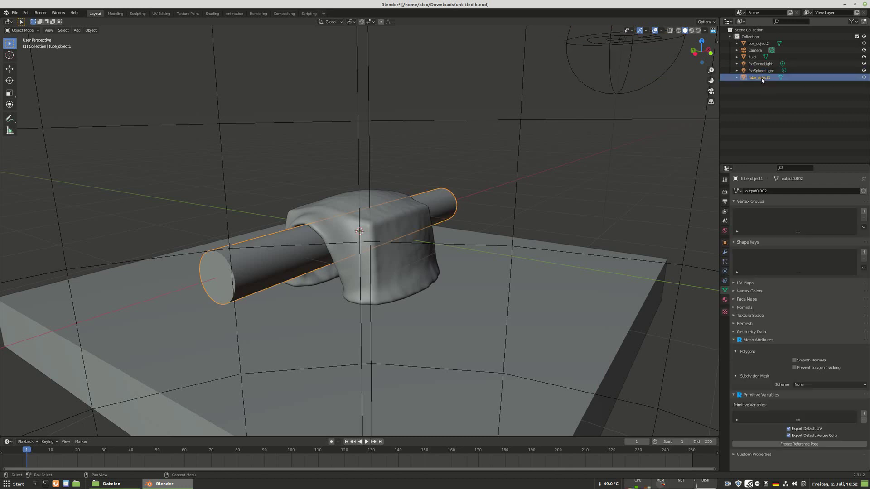
left_click(725, 299)
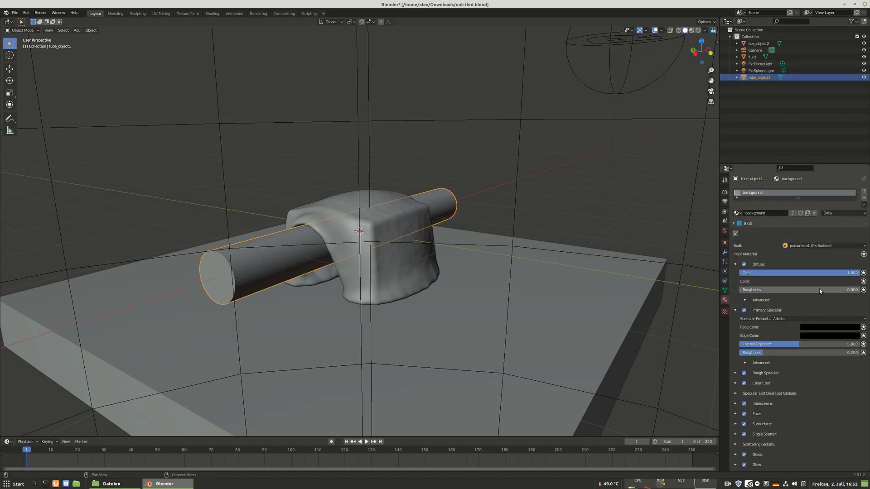
scroll(787, 266, "down", 4)
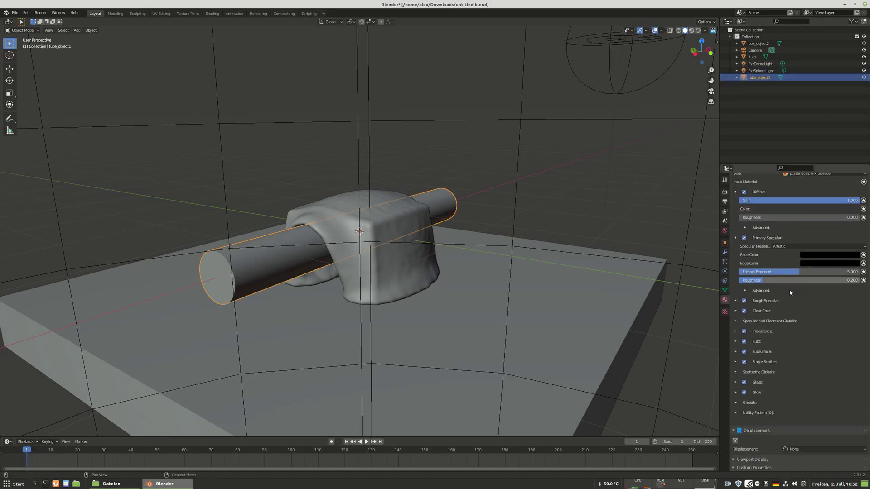
left_click(737, 301)
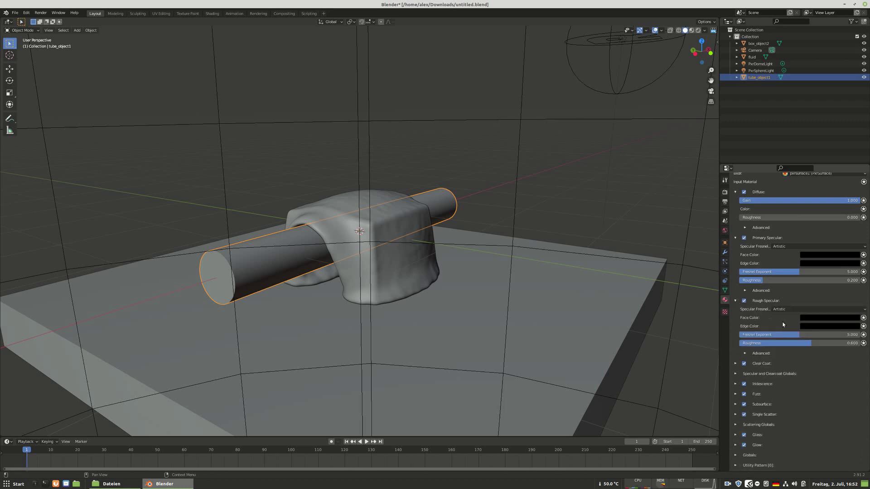
Select the fluid and rename its honey material to green_slime.
left_click(735, 301)
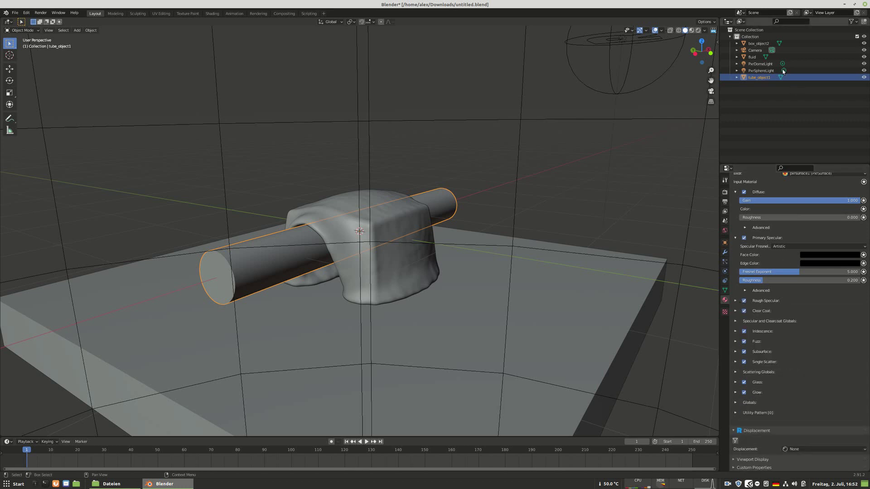
left_click(754, 57)
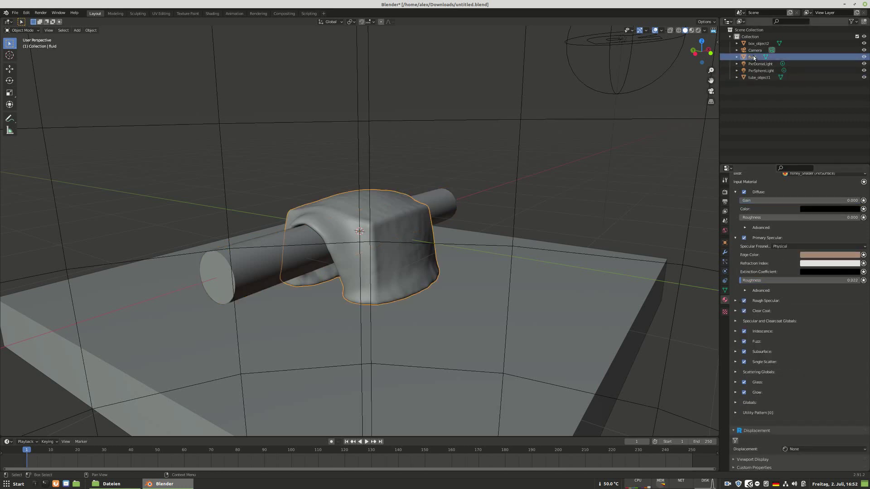
left_click(823, 257)
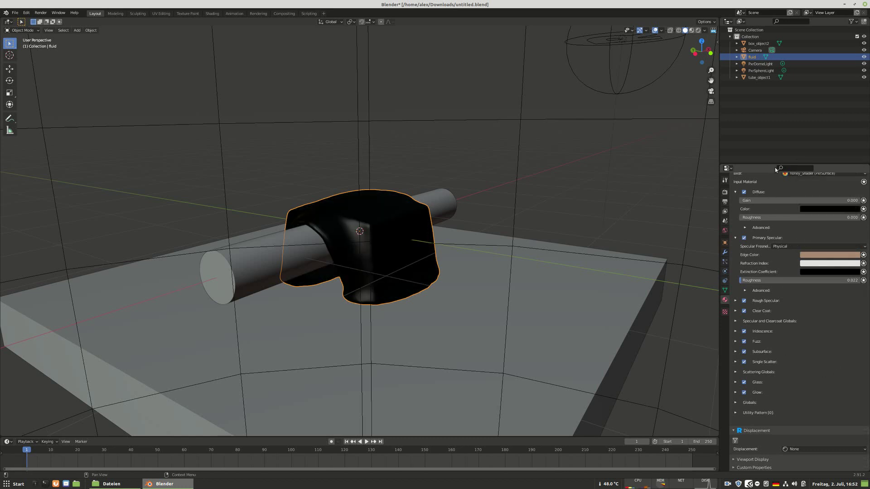
scroll(767, 189, "up", 5)
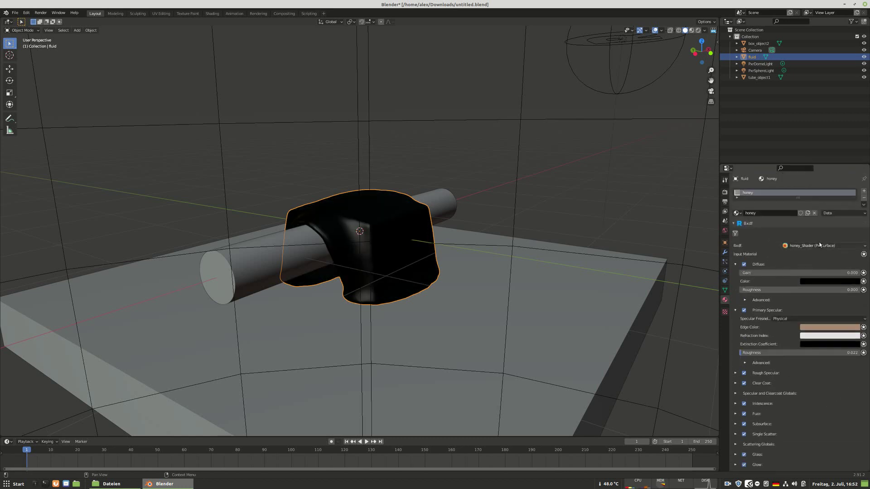
double_click(771, 215)
left_click(776, 213)
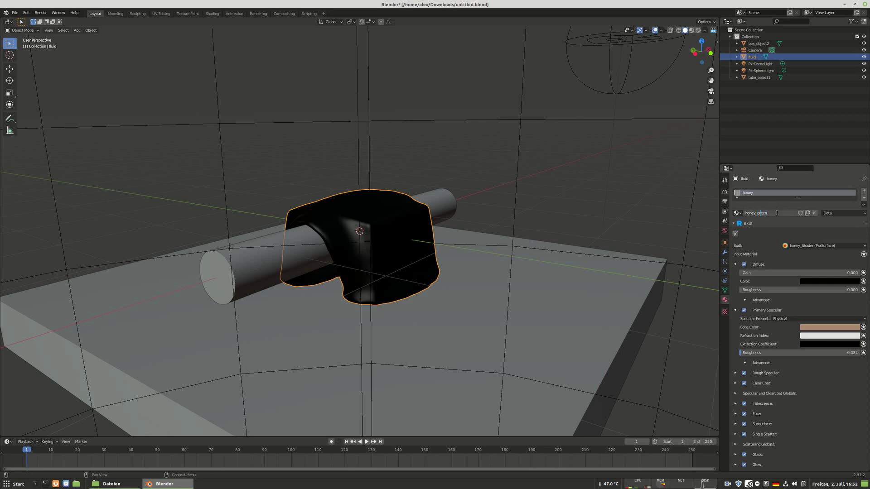
key("BackSpace")
key("BackSpace")
key("BackSpace")
key("BackSpace")
key("BackSpace")
key("BackSpace")
key("BackSpace")
key("BackSpace")
key("BackSpace")
key("BackSpace")
key("BackSpace")
key("BackSpace")
type("_s")
key("Return")
Make the Primary Specular Edge Color bright green and switch to Rendered shading.
left_click(827, 281)
left_click(809, 256)
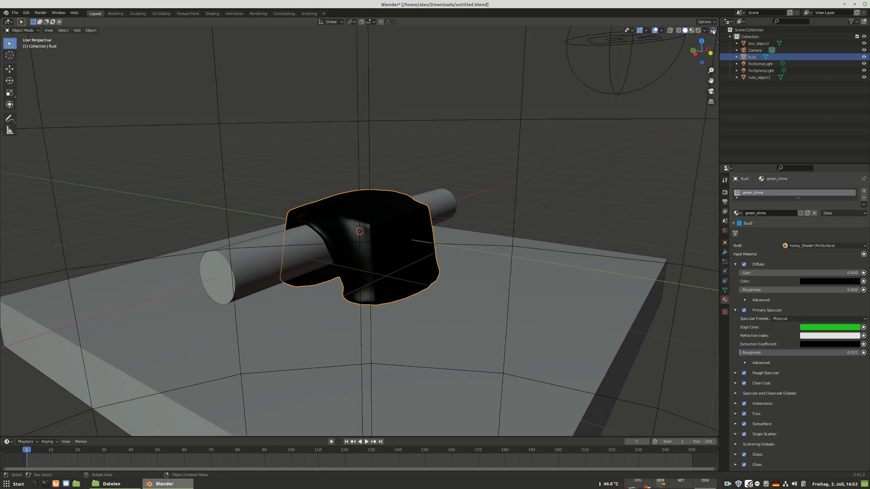
key("z")
key("6")
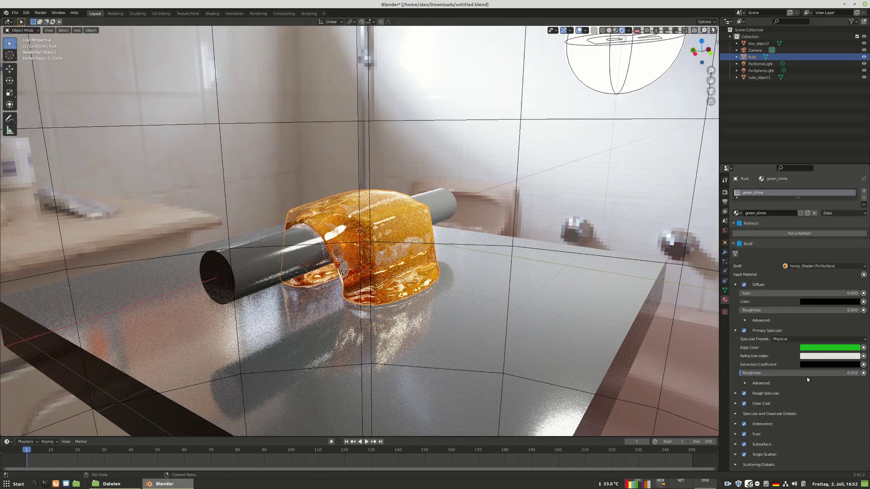
Set the Glass Refraction Color of green_slime to green.
scroll(751, 391, "down", 5)
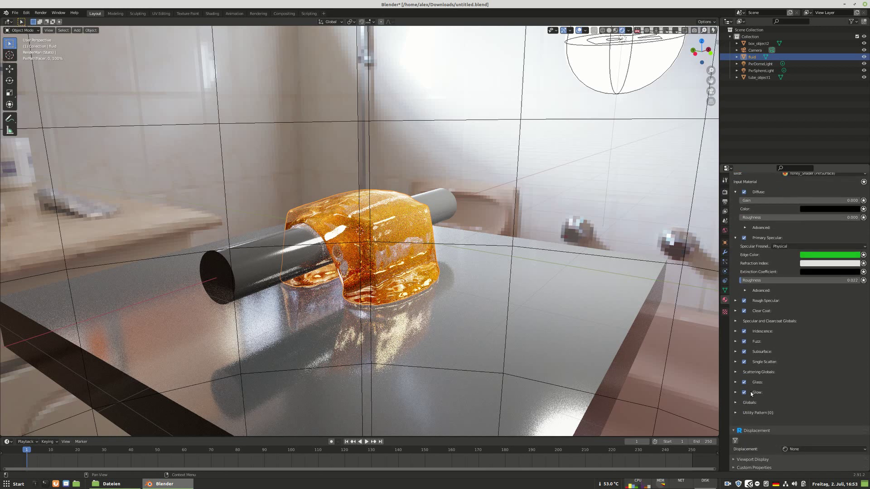
left_click(736, 383)
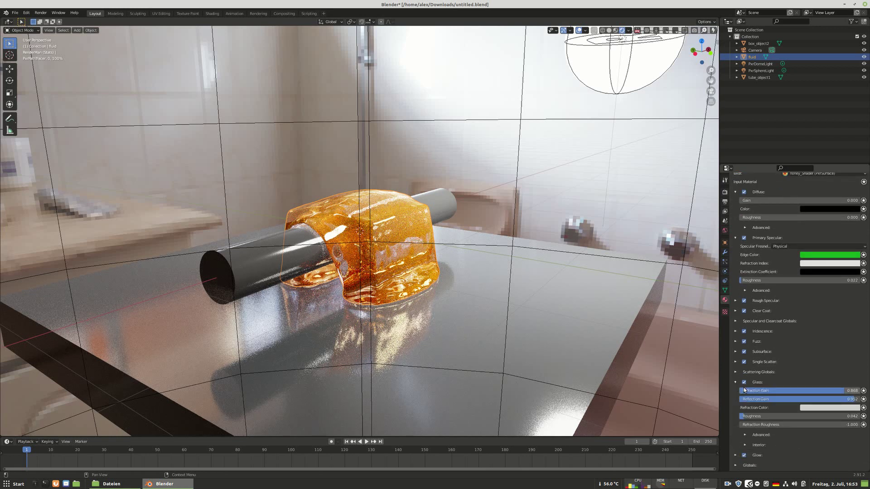
left_click(816, 410)
left_click(810, 329)
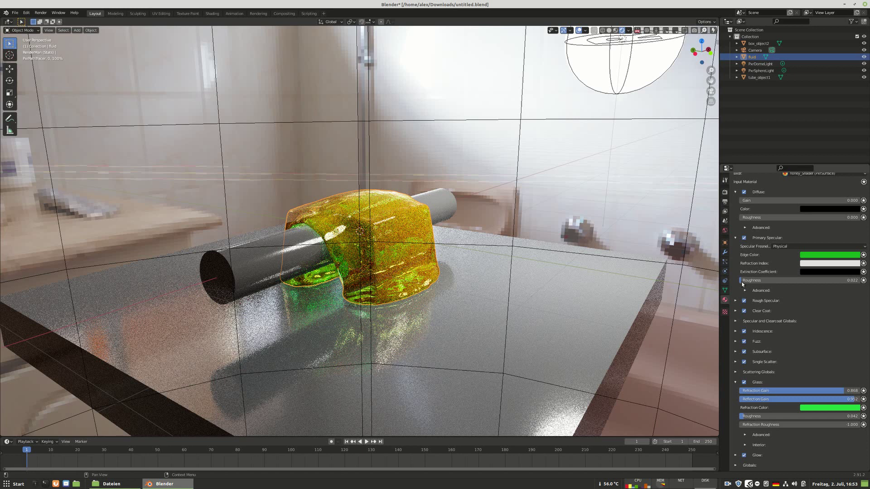
left_click(735, 382)
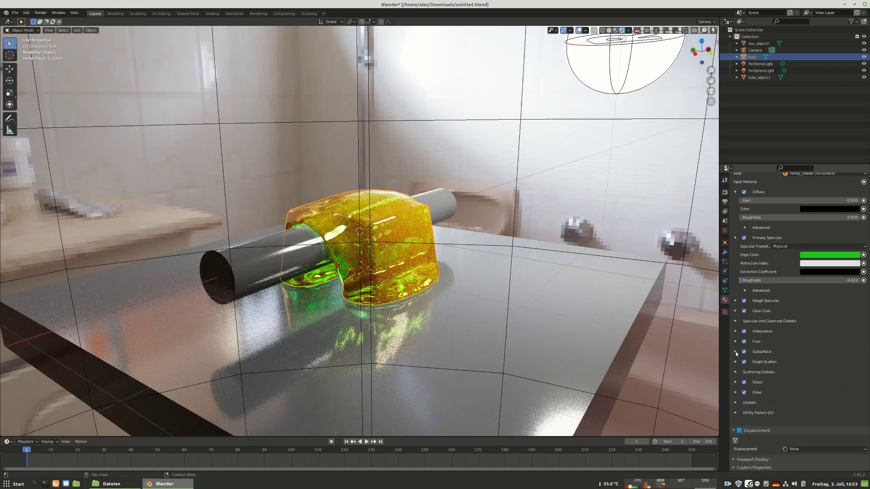
Tint the Subsurface Color of green_slime green.
left_click(736, 352)
left_click(823, 377)
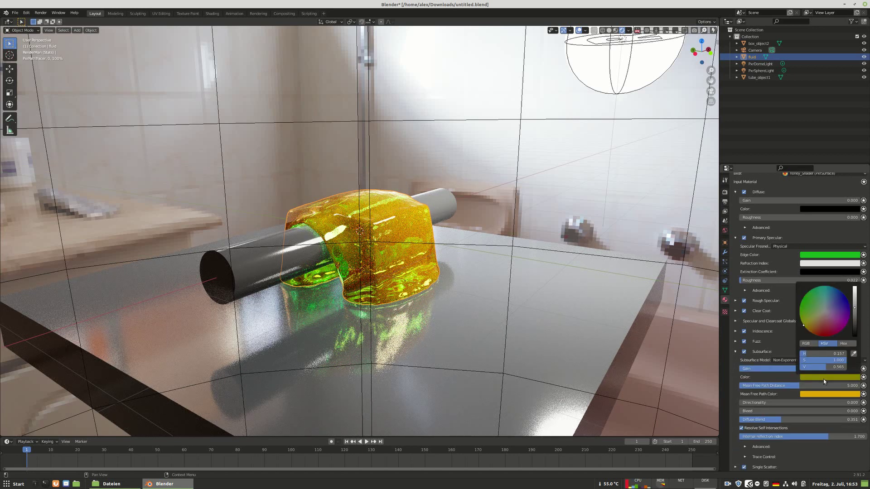
left_click(809, 303)
left_click(736, 352)
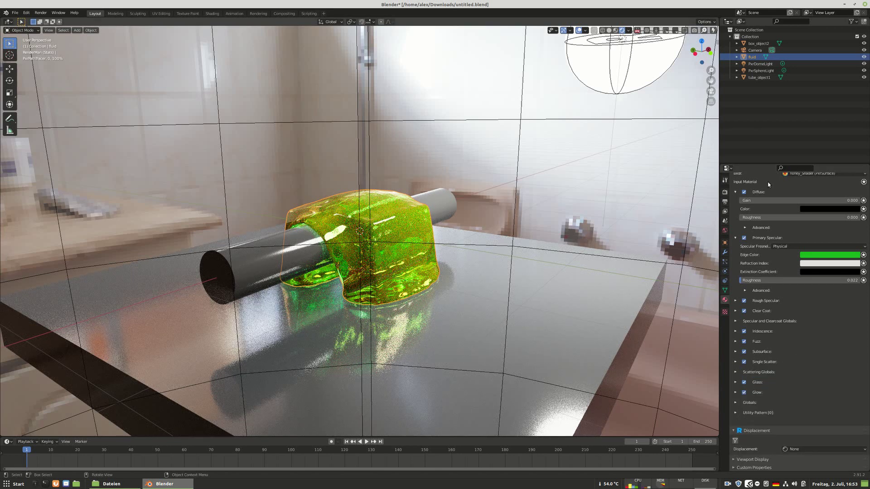
Return to solid shading and save the fluid's green_slime material as a preset.
left_click(609, 30)
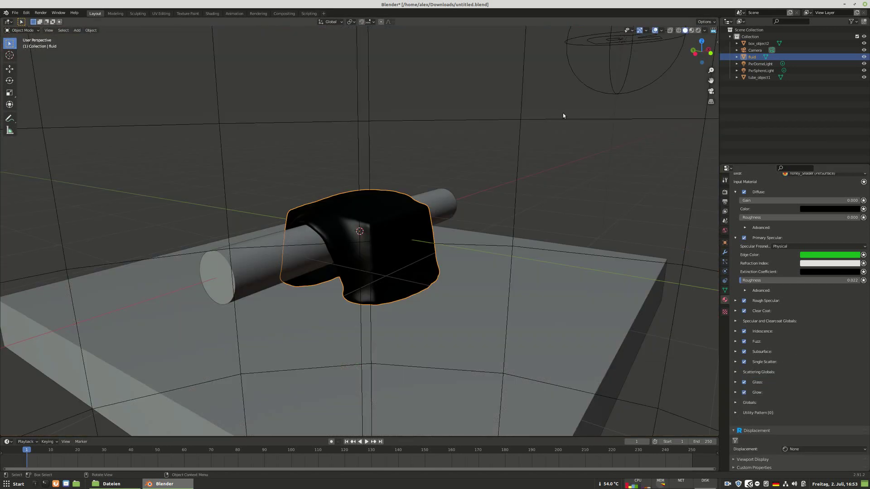
left_click(56, 14)
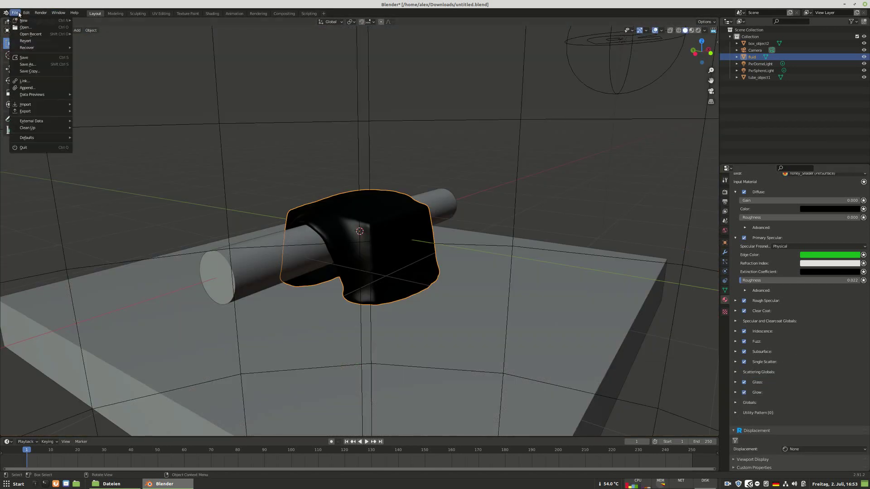
right_click(338, 178)
mouse_move(338, 176)
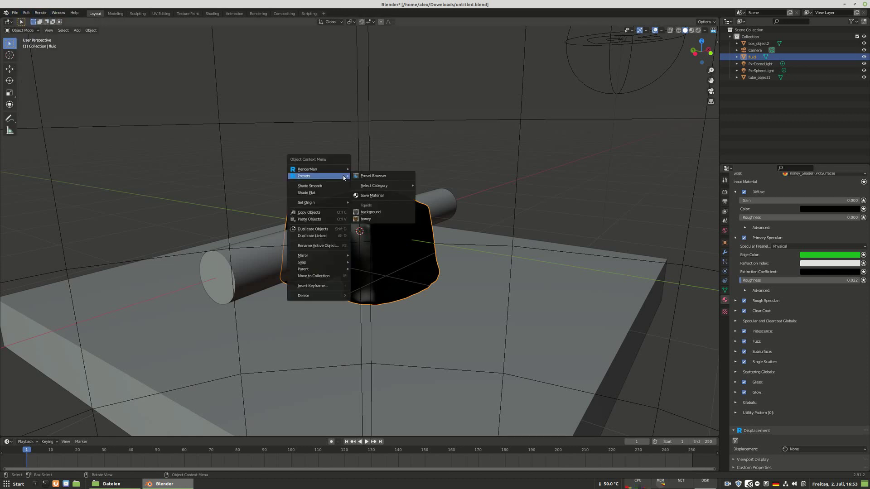
left_click(365, 219)
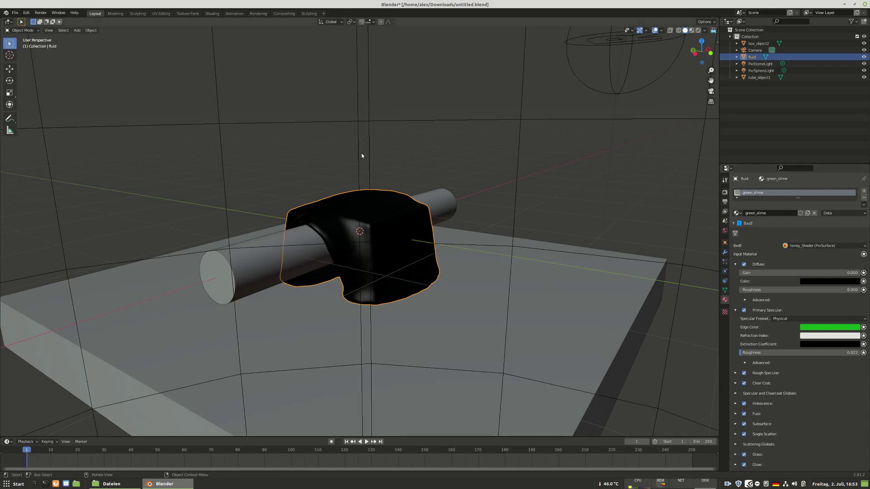
right_click(314, 156)
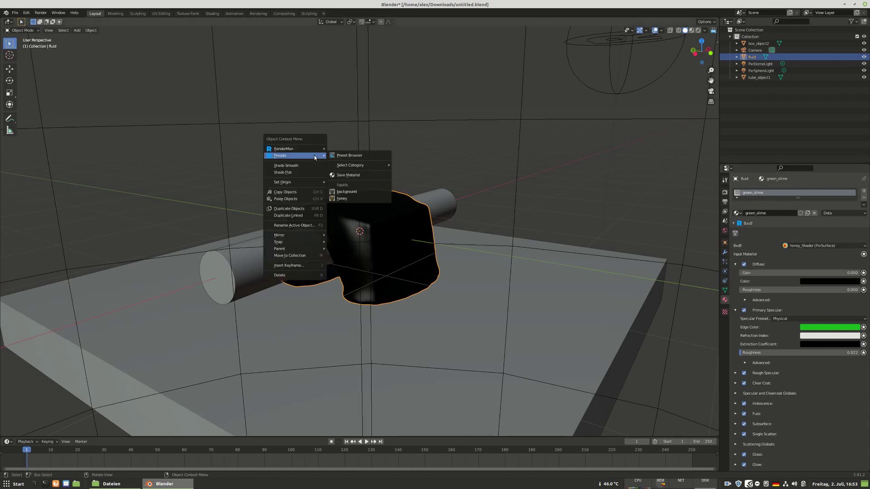
left_click(348, 175)
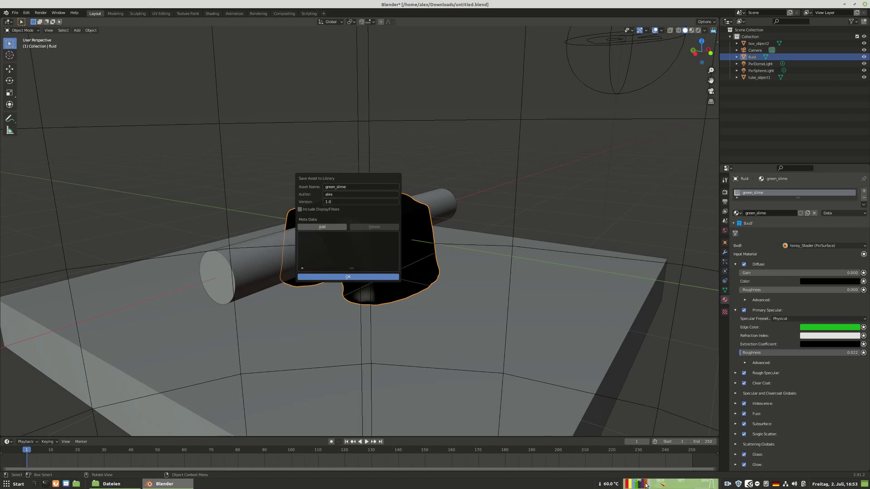
Confirm the Save Asset to Library dialog for green_slime 1.0 and resave untitled.blend.
mouse_move(632, 486)
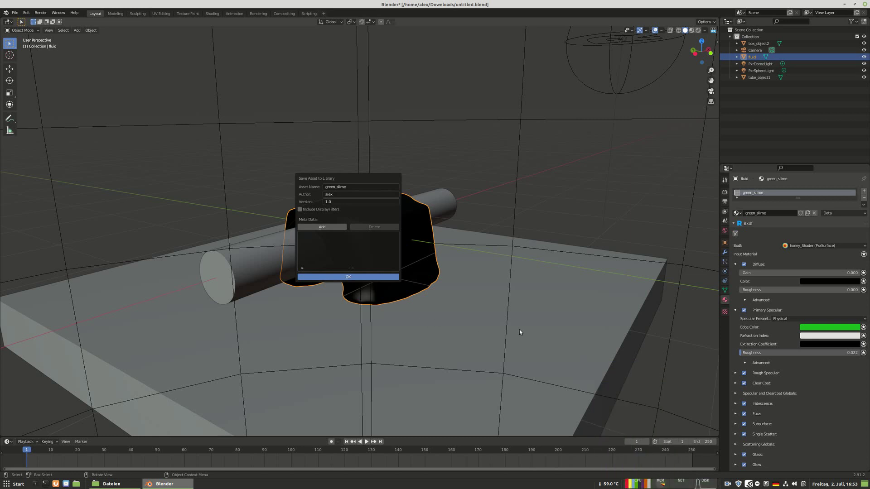
key("Return")
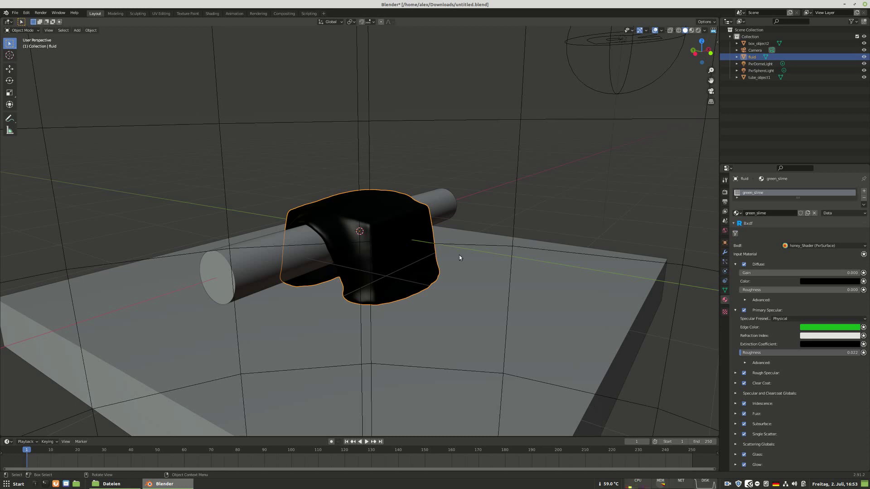
left_click(15, 13)
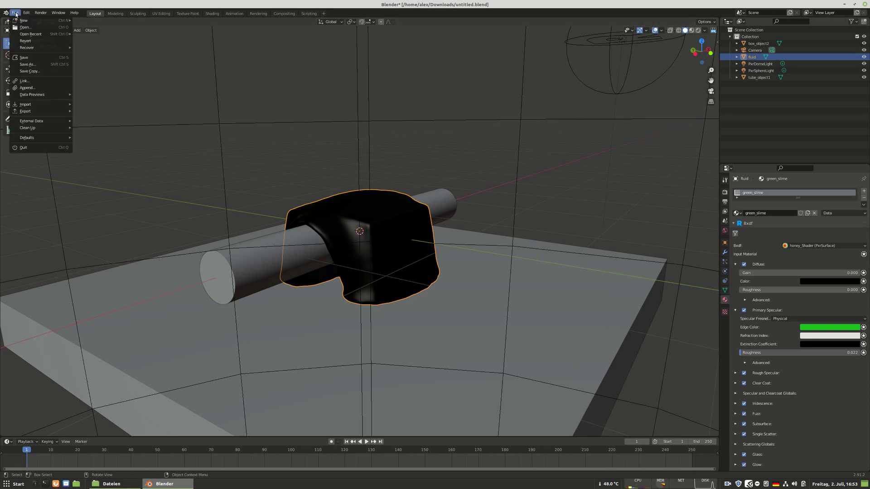
left_click(27, 64)
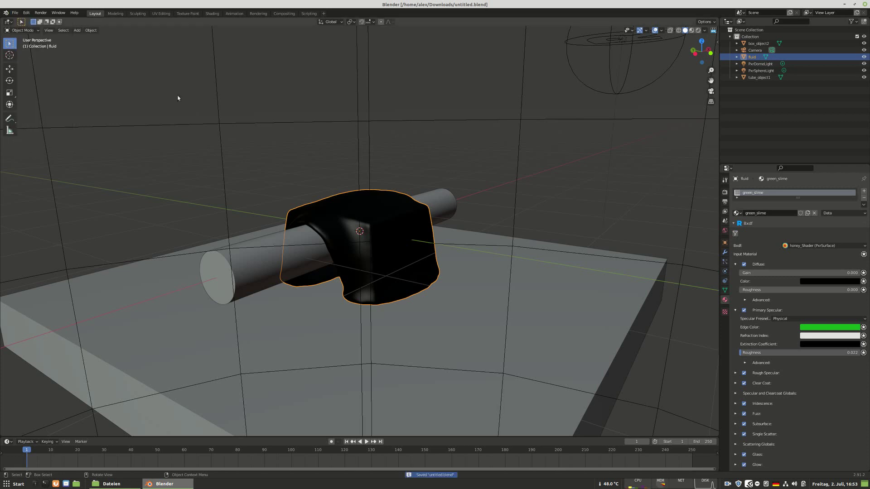
Close Blender and open the recent fluids_shokolade.hiplc scene in Houdini.
left_click(864, 4)
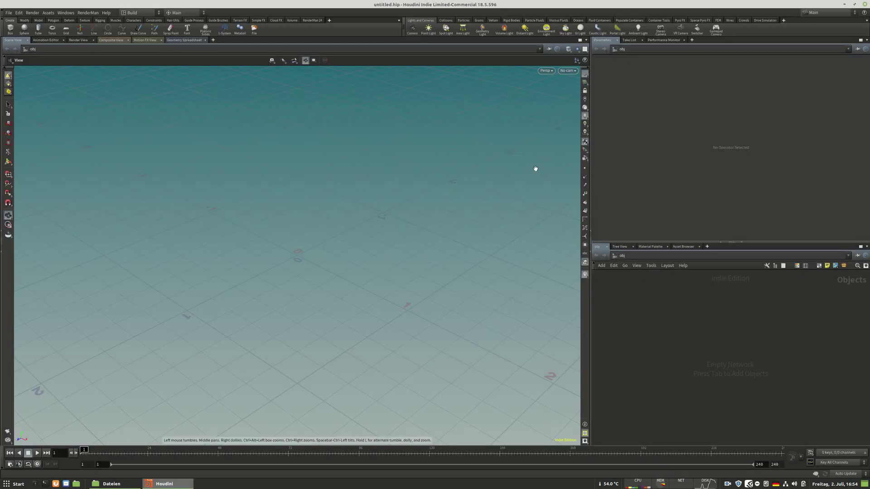
left_click(6, 15)
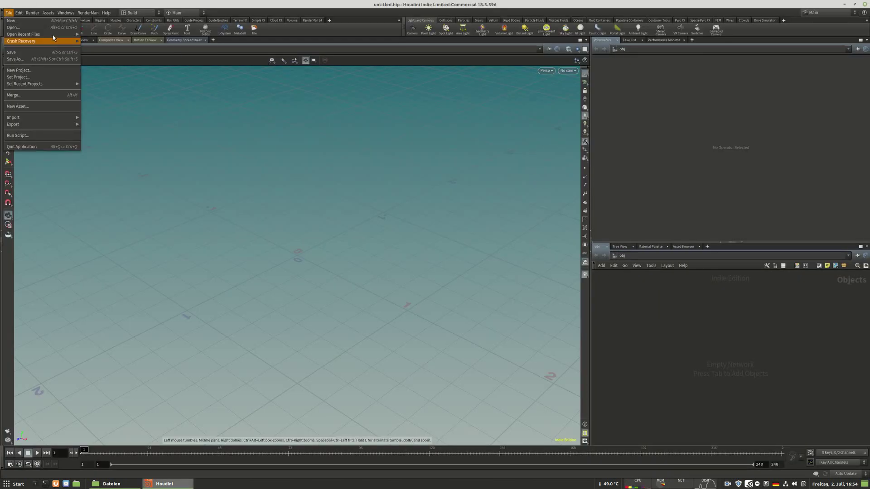
mouse_move(36, 32)
left_click(187, 38)
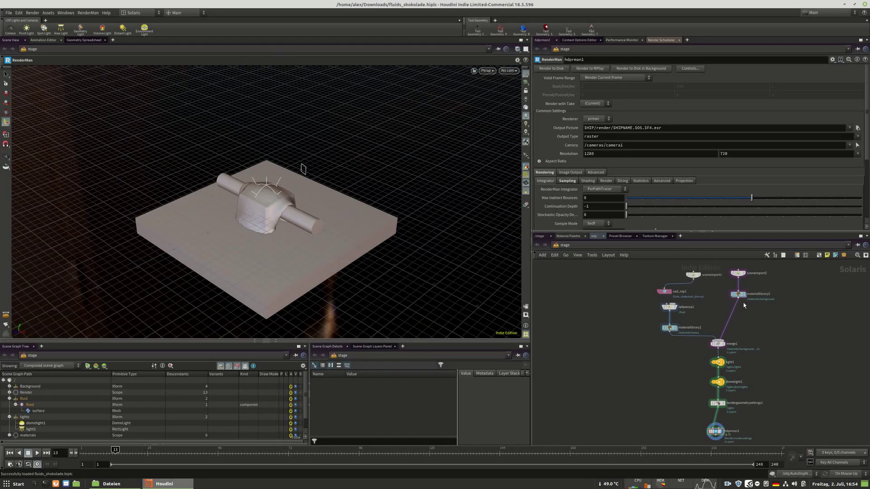
Switch the network editor to the mat context via Other Networks.
left_click(564, 246)
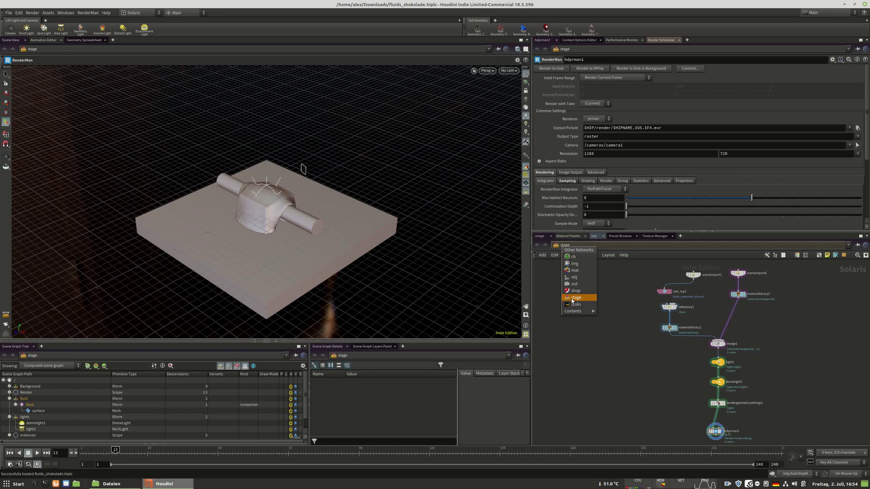
left_click(573, 299)
left_click(578, 249)
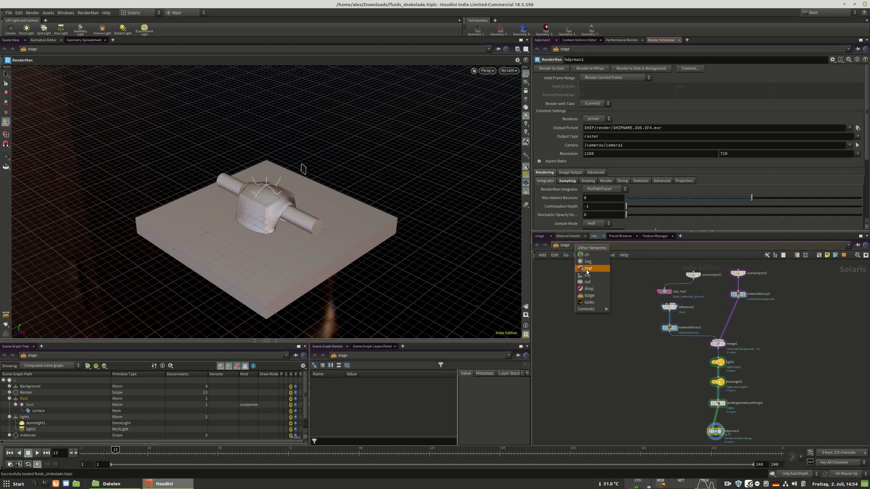
left_click(589, 271)
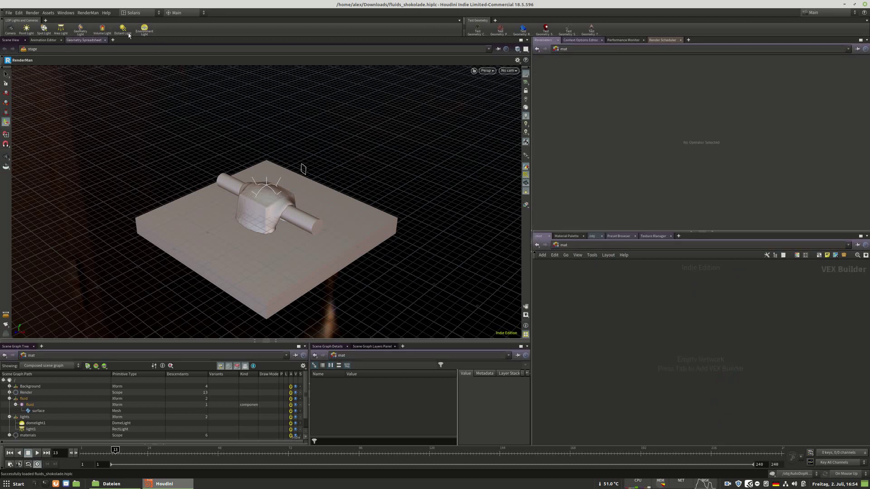
Load the green_slime preset from the Preset Browser into /mat.
left_click(619, 236)
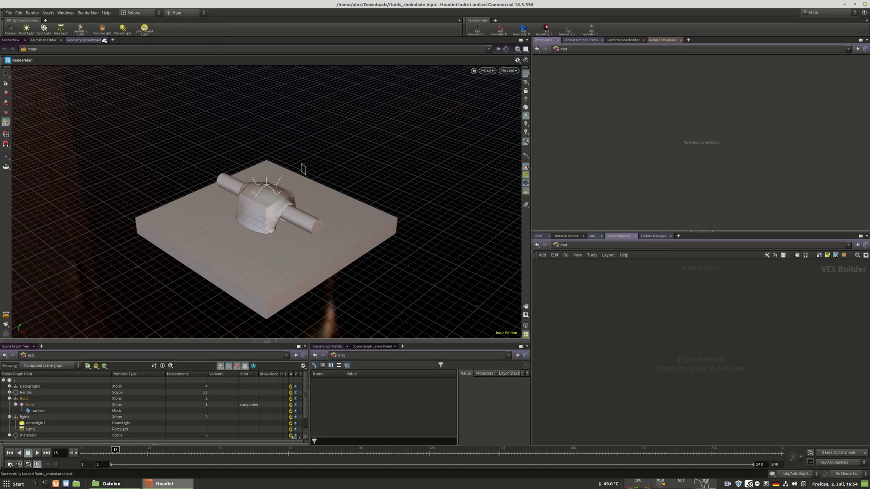
left_click_drag(104, 40, 64, 39)
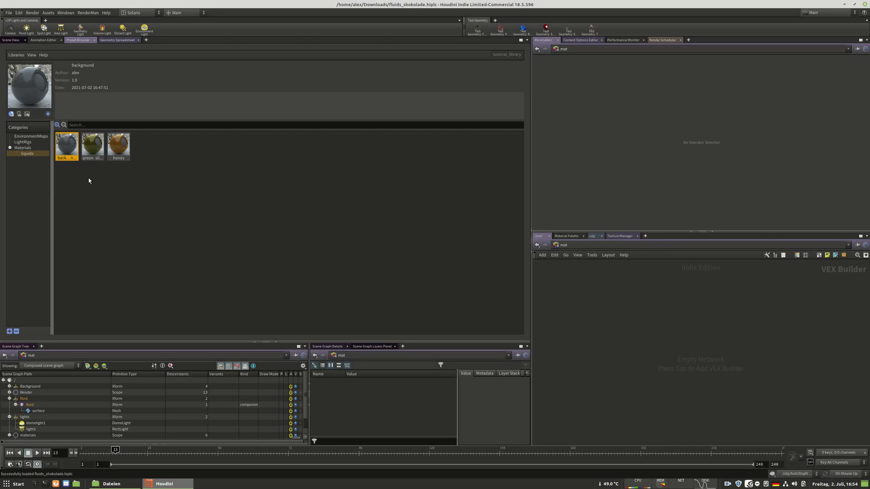
key("Right")
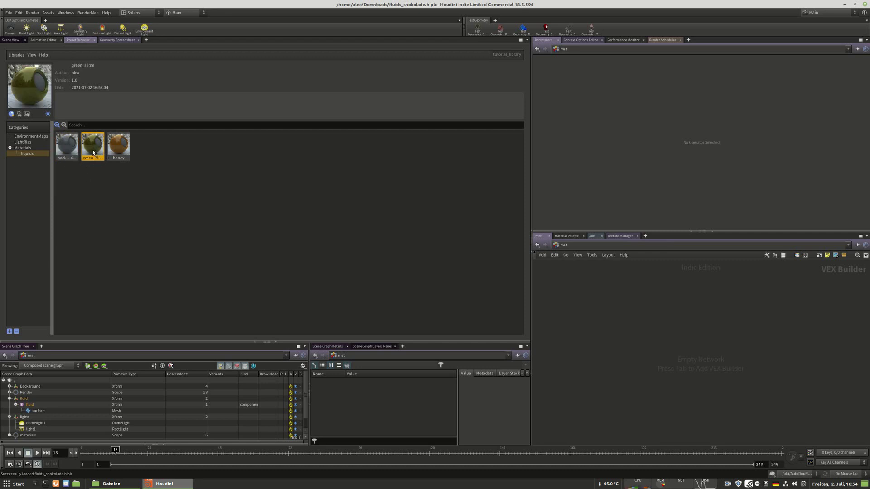
right_click(95, 150)
left_click(113, 157)
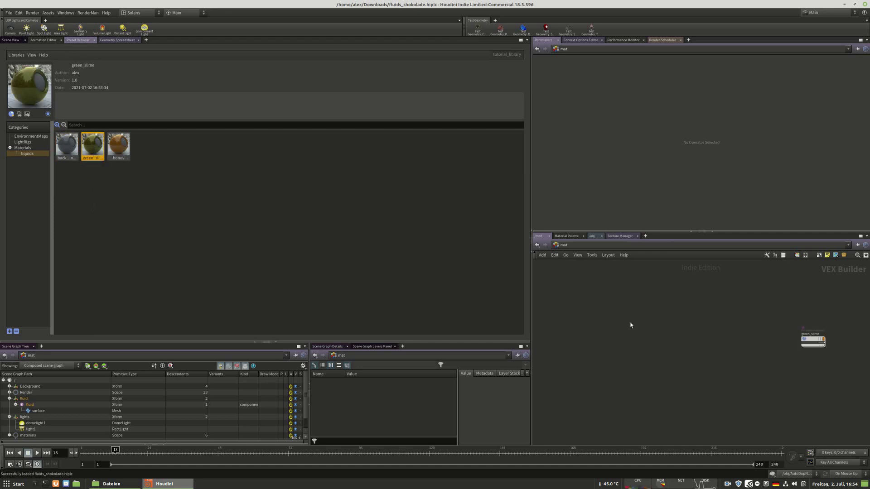
left_click(744, 345)
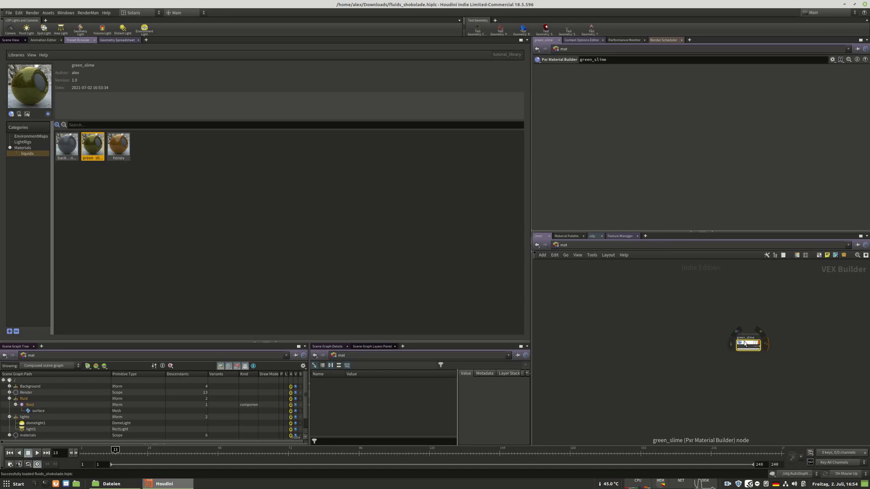
Move the green_slime node into materiallibrary1 beside honey and return to the stage.
key("ctrl+x")
left_click(579, 245)
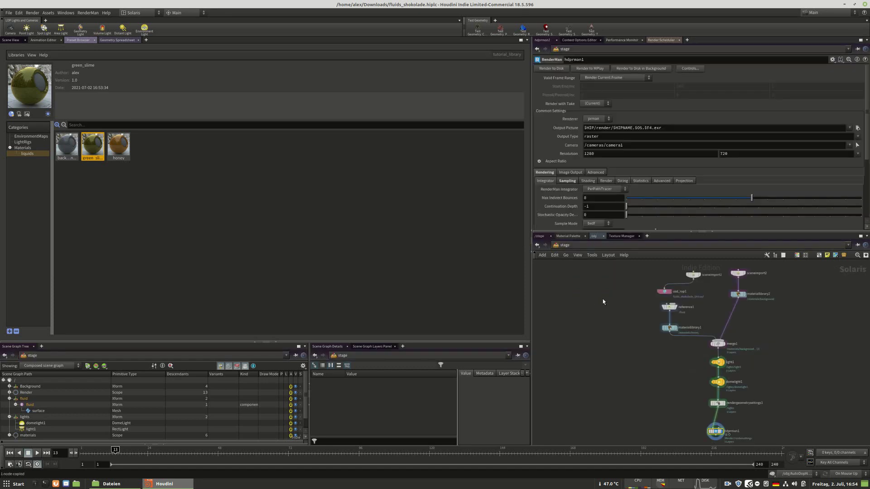
double_click(670, 328)
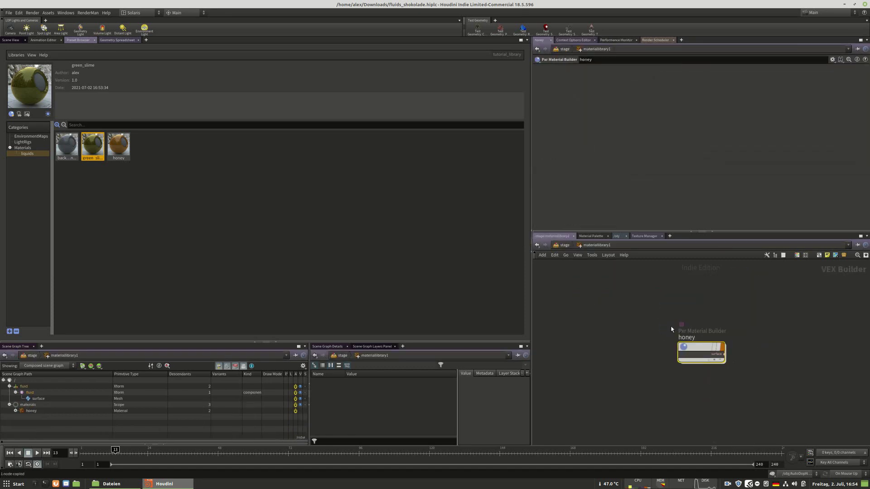
left_click(781, 358)
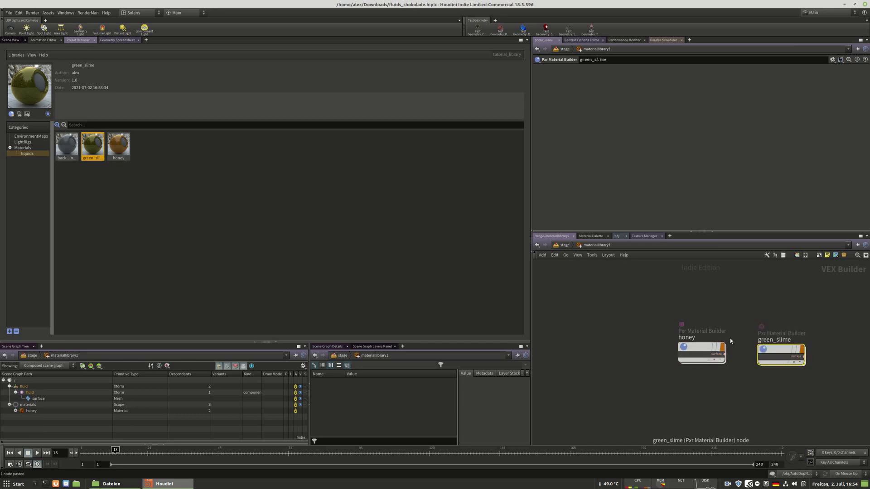
left_click(9, 40)
key("u")
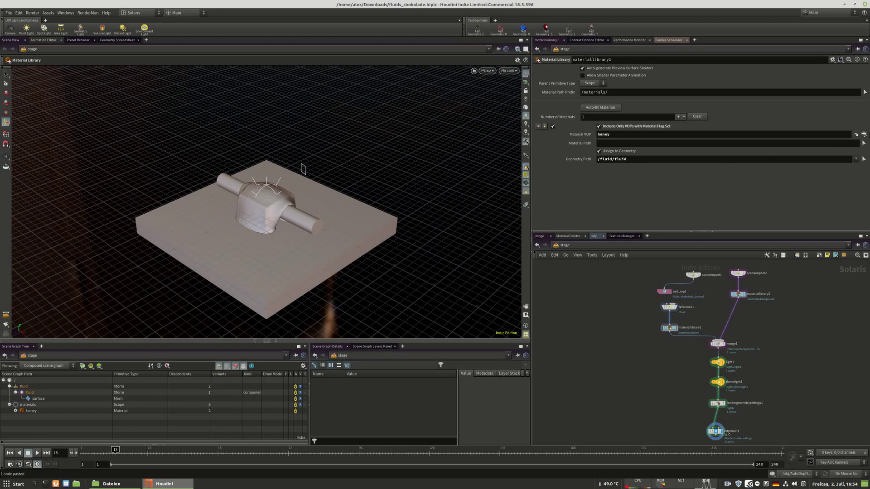
Make materiallibrary1 assign green_slime instead of honey.
left_click(863, 134)
left_click(804, 198)
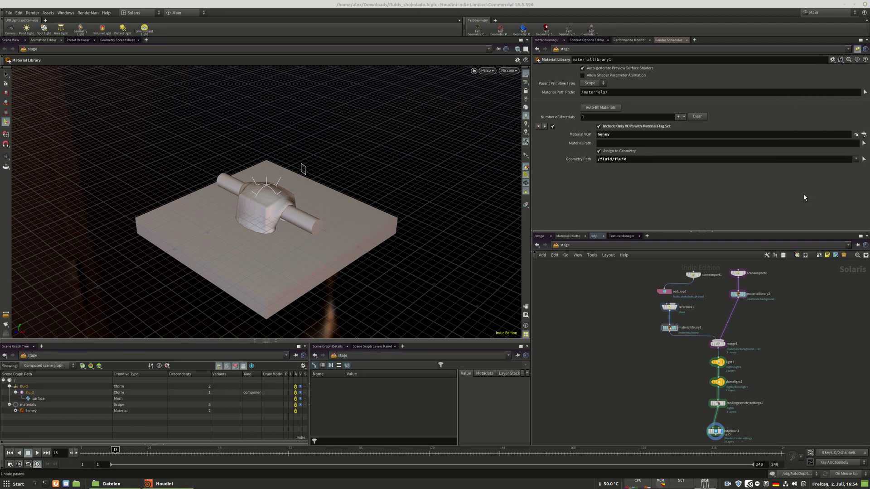
double_click(671, 327)
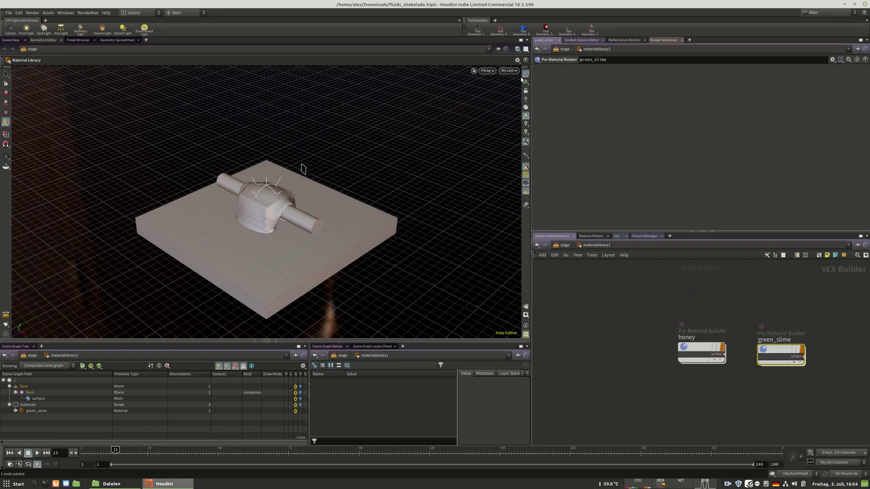
left_click(561, 245)
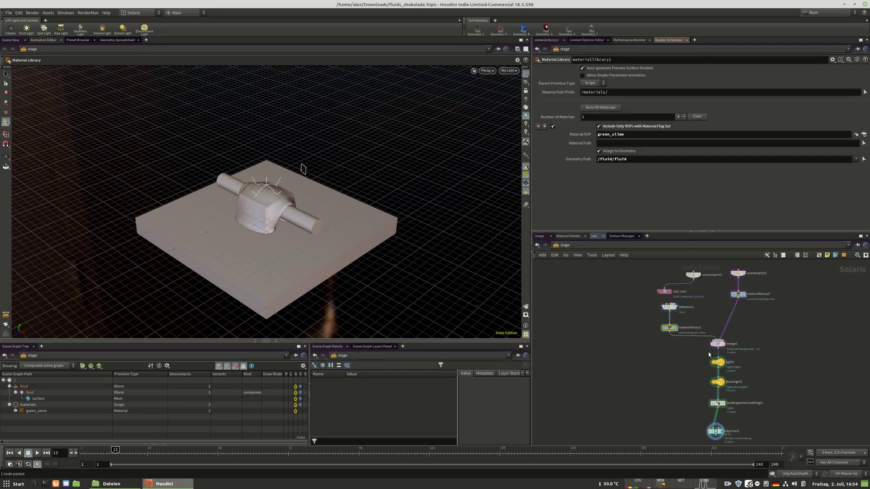
Render the viewport with RenderMan XPU GPU and orbit around the slime.
left_click(508, 70)
left_click(486, 70)
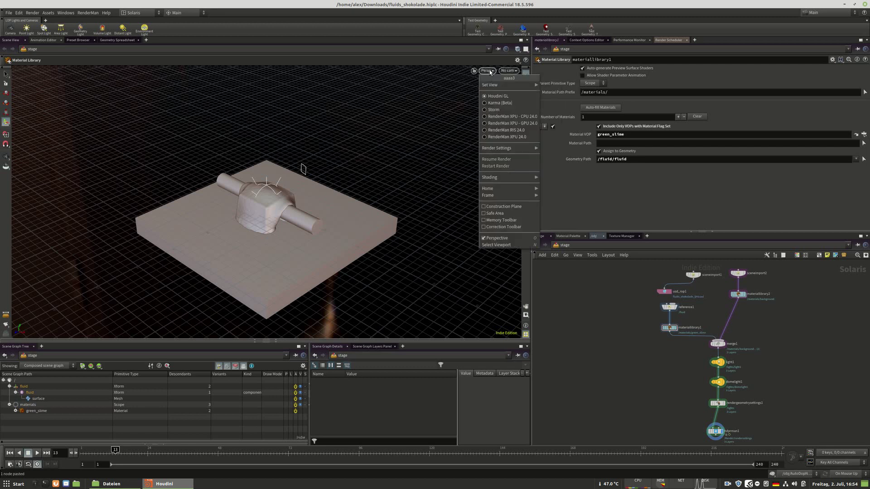
left_click(515, 124)
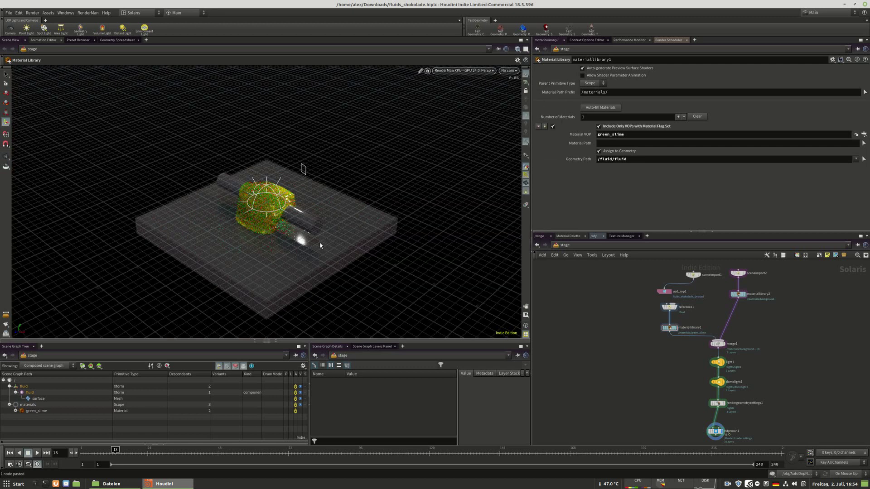
key("Escape")
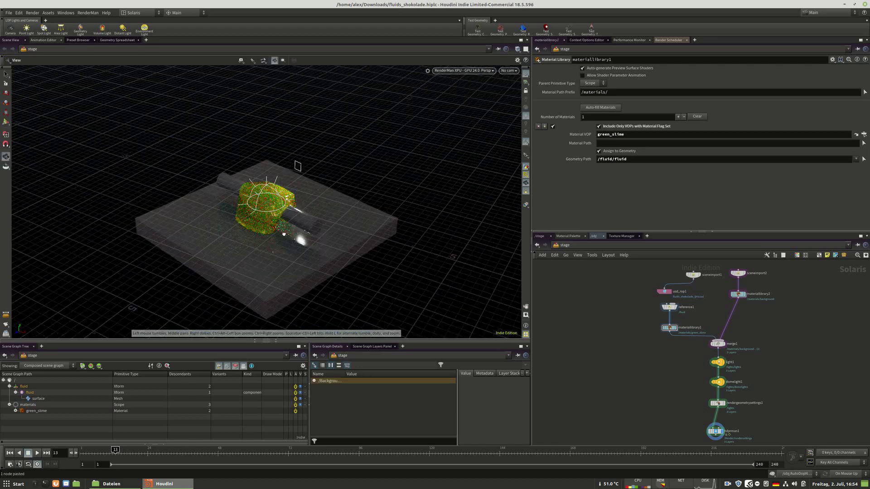
left_click_drag(297, 165, 390, 208)
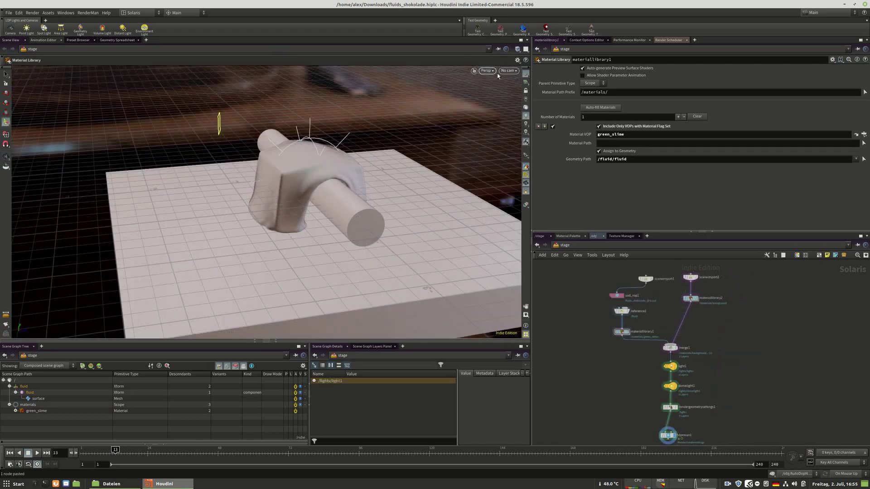
Re-render with RenderMan XPU from a closer angle, then return to Houdini GL.
left_click(492, 70)
left_click(511, 126)
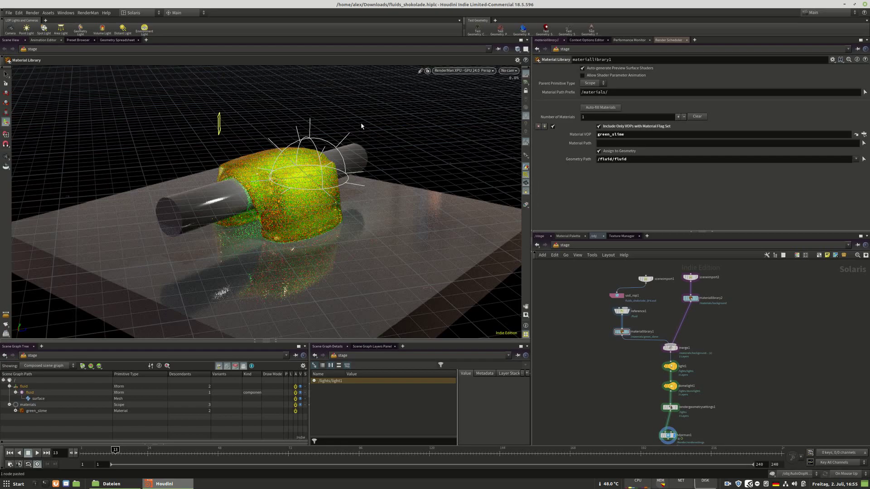
key("Escape")
left_click_drag(362, 126, 375, 285)
key("Return")
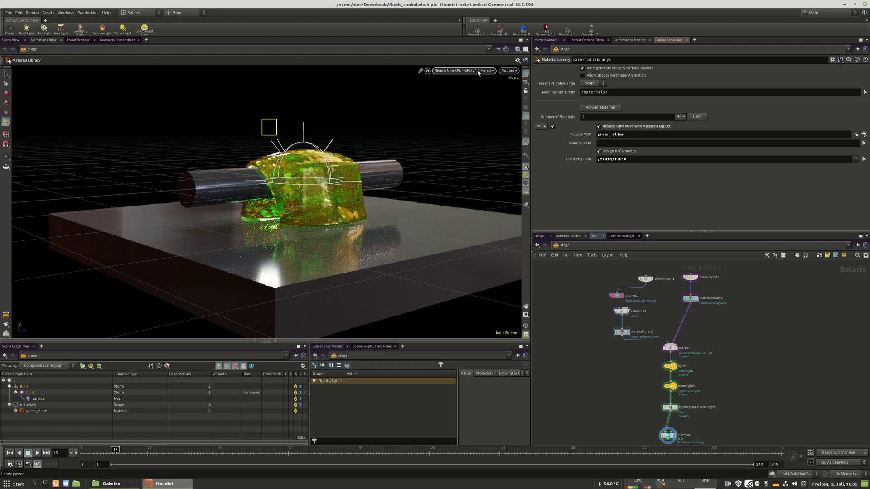
left_click(463, 71)
left_click(458, 76)
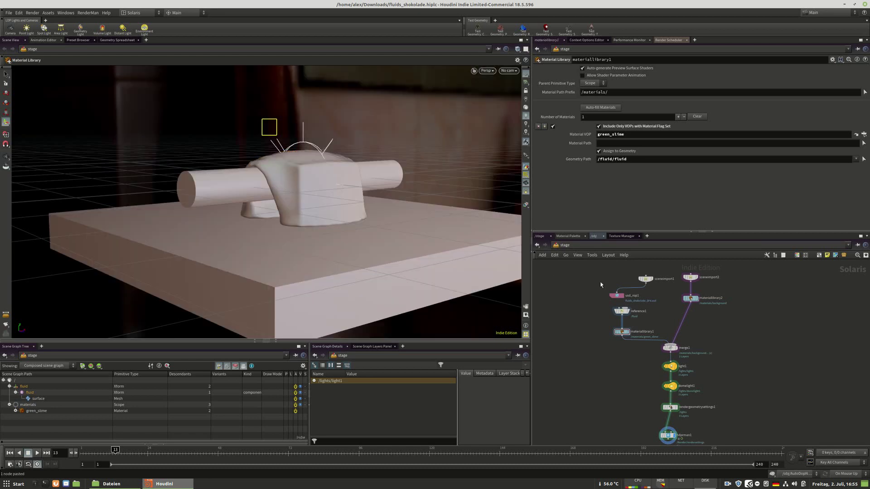
Switch to the obj network and change the desktop from Solaris to Build.
left_click(572, 247)
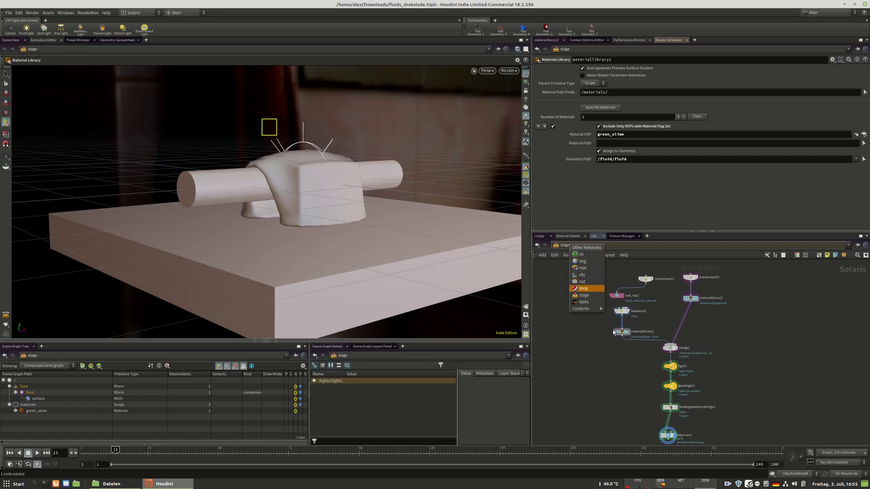
left_click(582, 275)
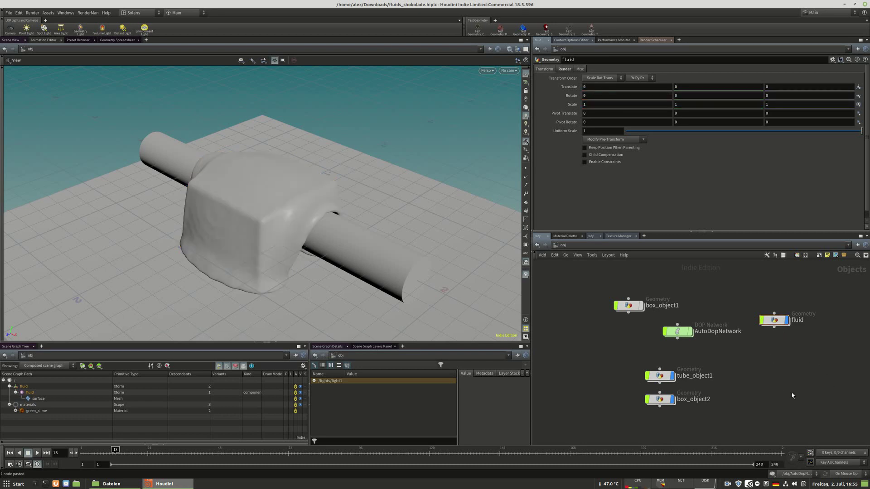
left_click(156, 12)
left_click(136, 28)
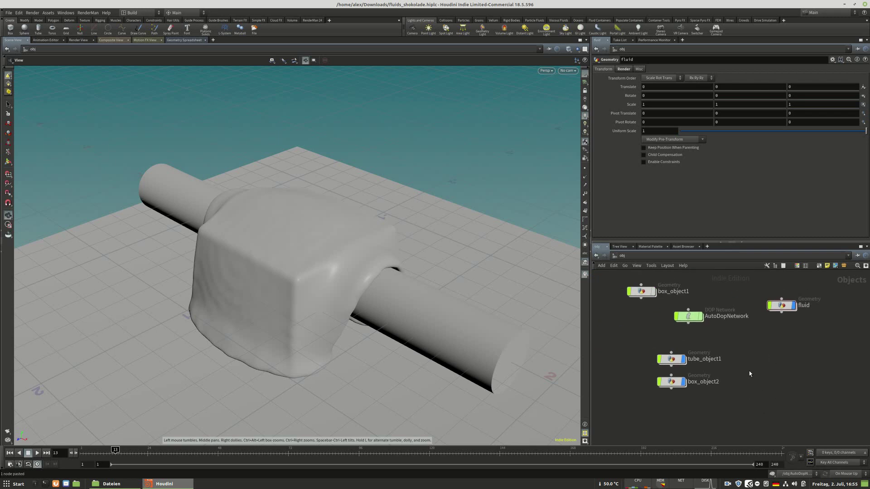
Add a PxrRectLight named pxrrectlight1 to /obj and select it to show its handles.
key("Tab")
mouse_move(768, 388)
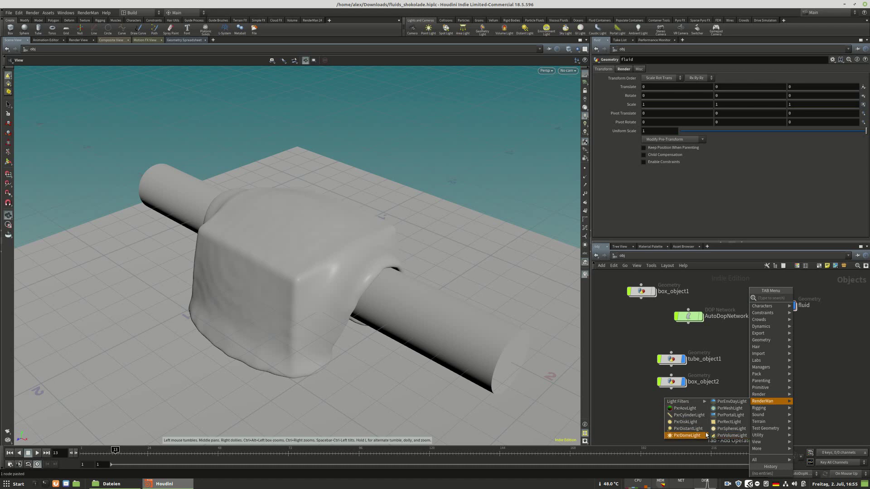
left_click(729, 422)
left_click(755, 381)
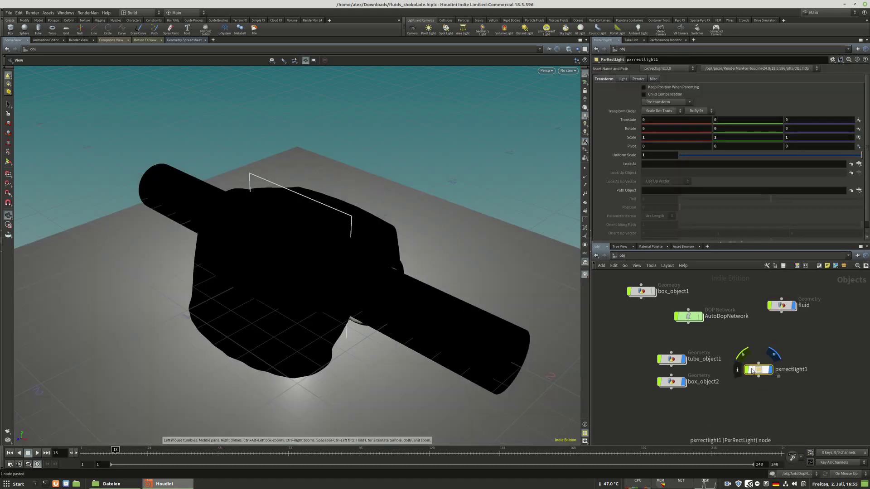
left_click_drag(758, 369, 764, 364)
left_click_drag(263, 179, 279, 207)
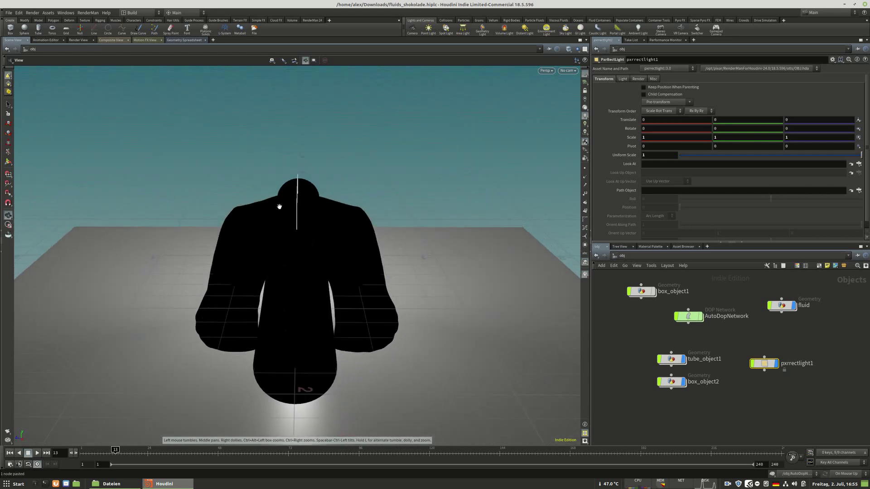
left_click_drag(309, 258, 346, 287)
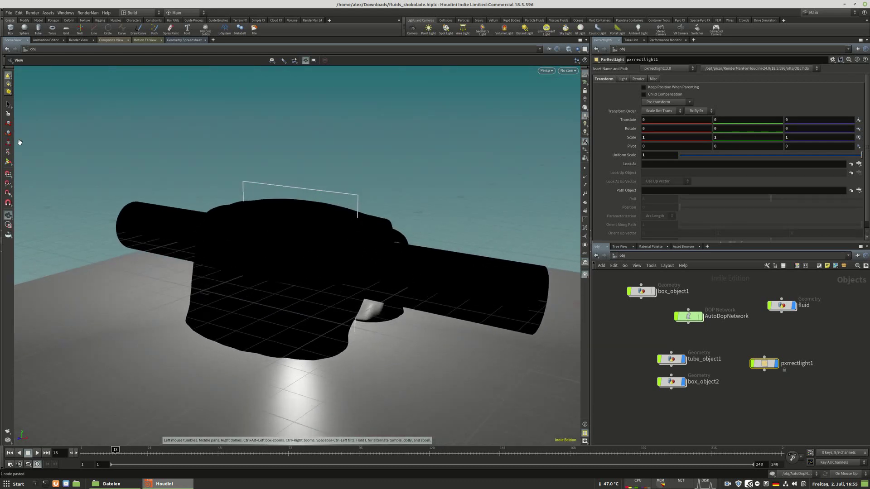
left_click(7, 106)
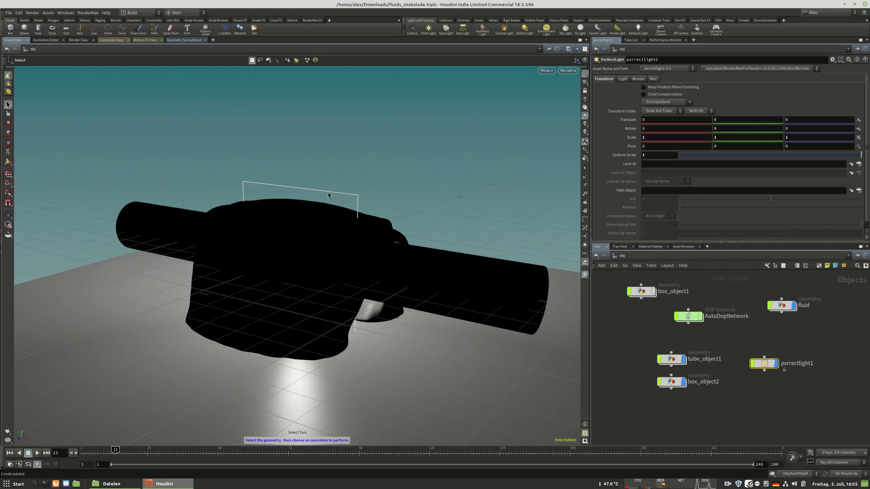
key("Return")
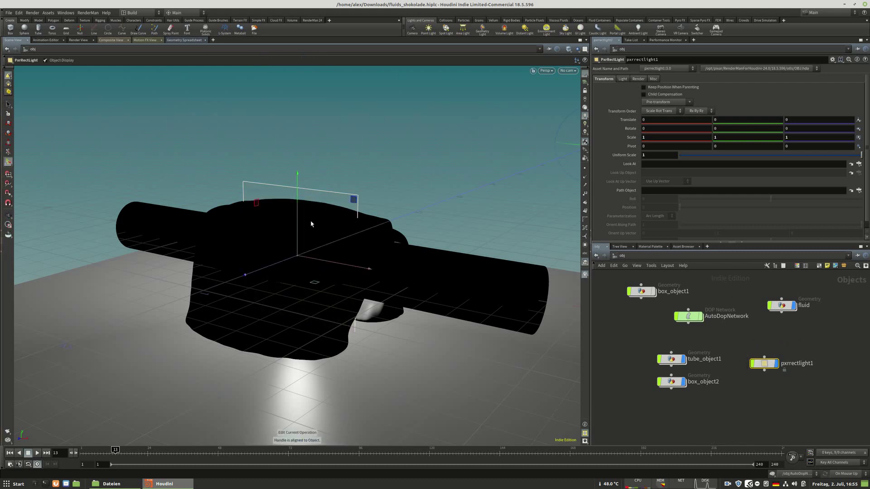
Raise pxrrectlight1's Intensity to 11 and review its Light Profile and Render settings.
left_click(622, 79)
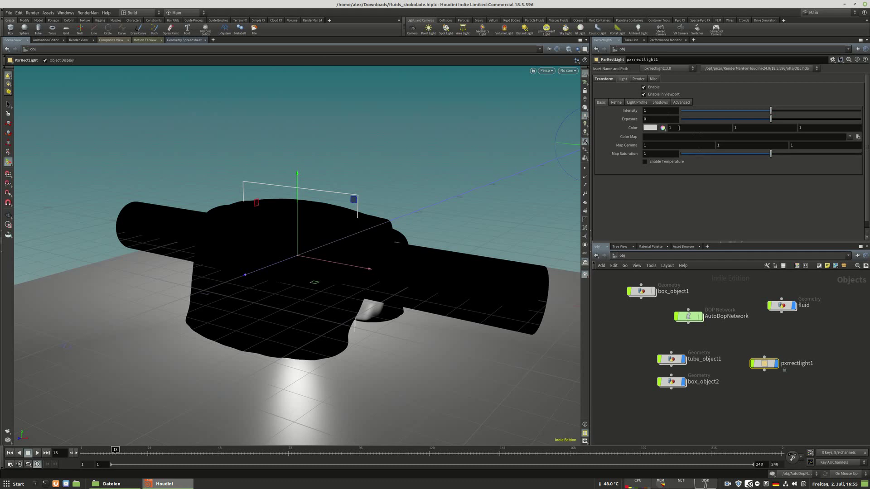
double_click(653, 115)
type("2")
key("Return")
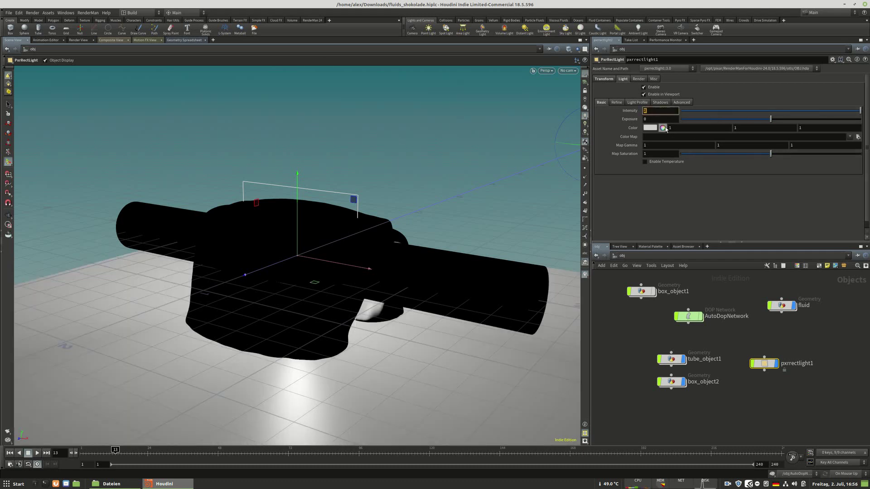
left_click(637, 102)
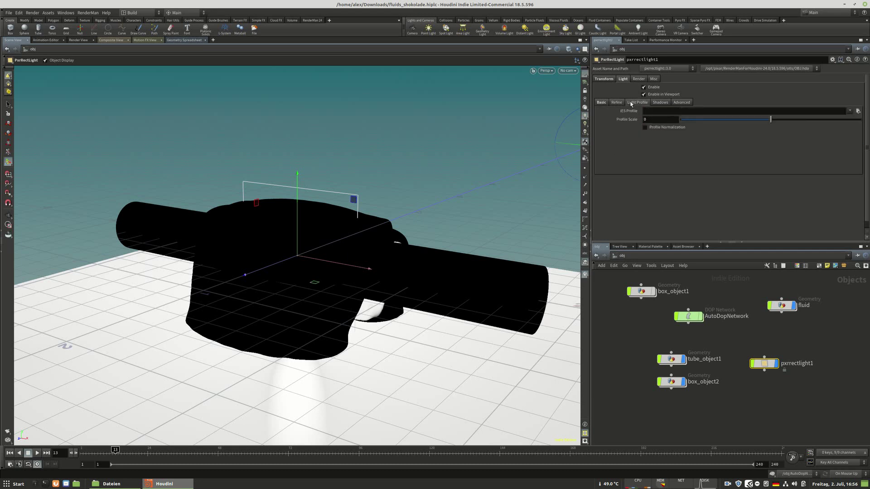
left_click(600, 102)
left_click(639, 79)
left_click(623, 79)
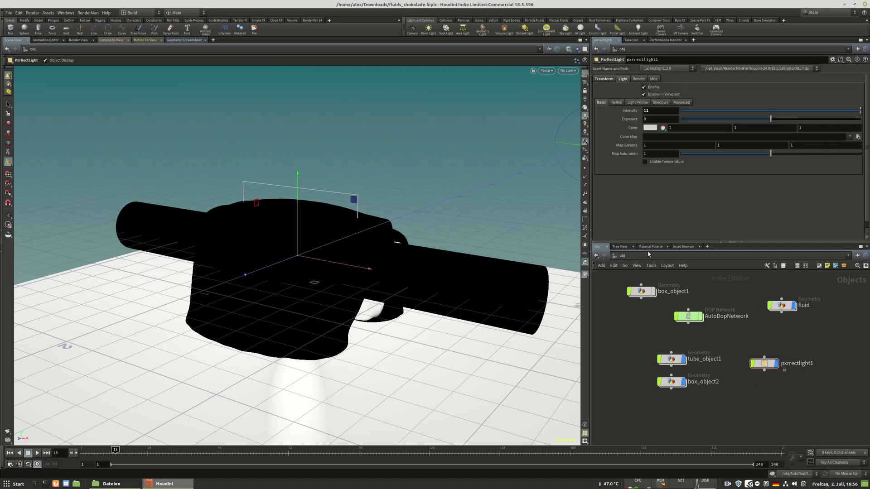
Add a RenderMan Preset Browser pane showing the LightRigs category in the large pane.
left_click(706, 247)
mouse_move(725, 260)
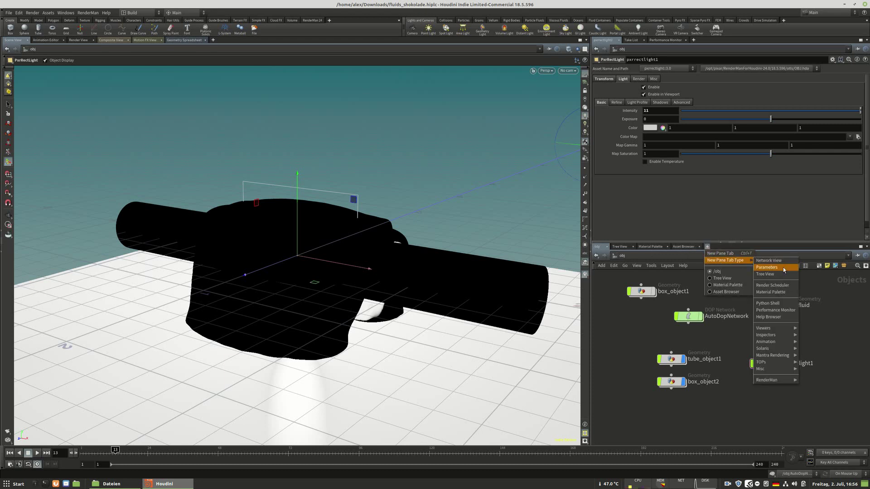
mouse_move(775, 357)
mouse_move(770, 381)
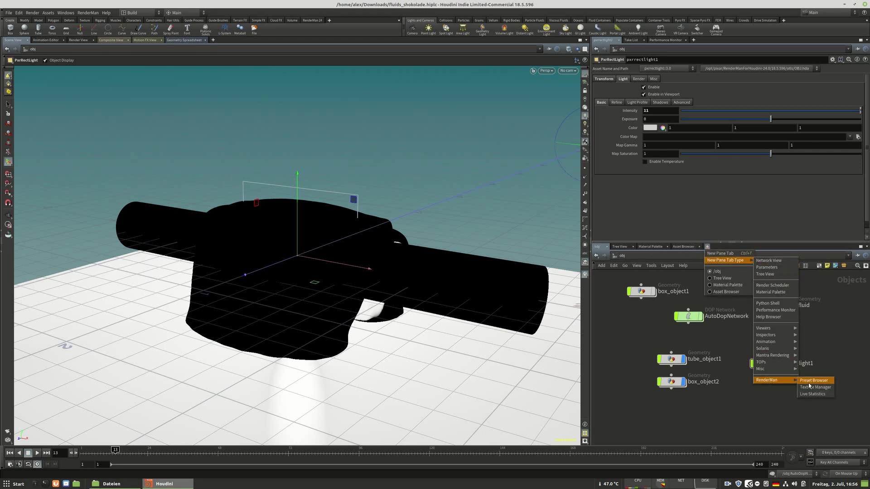
left_click(814, 380)
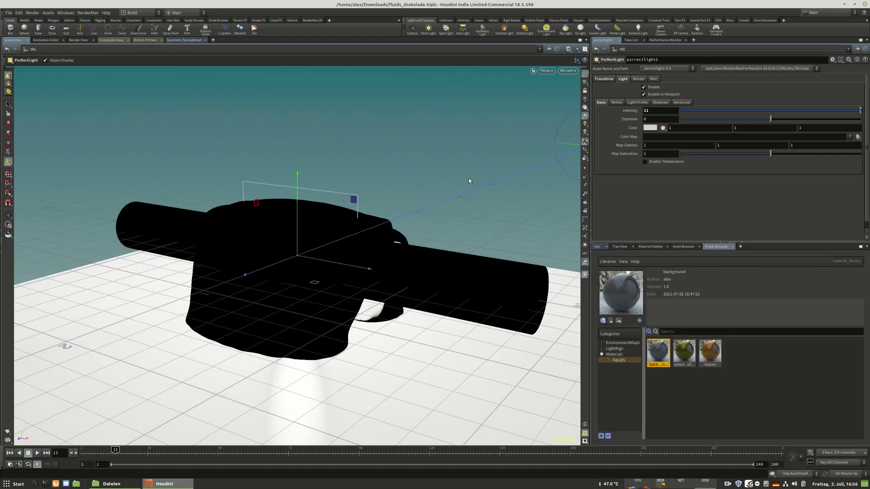
left_click(615, 349)
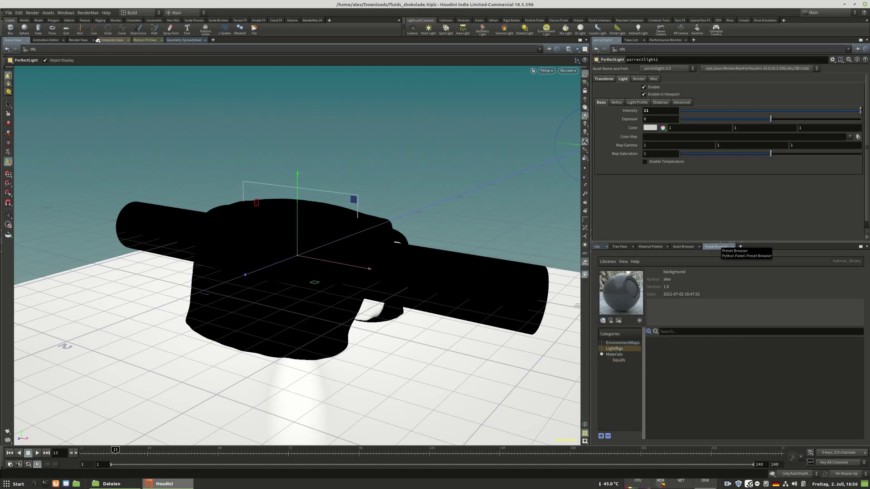
left_click_drag(161, 41, 166, 43)
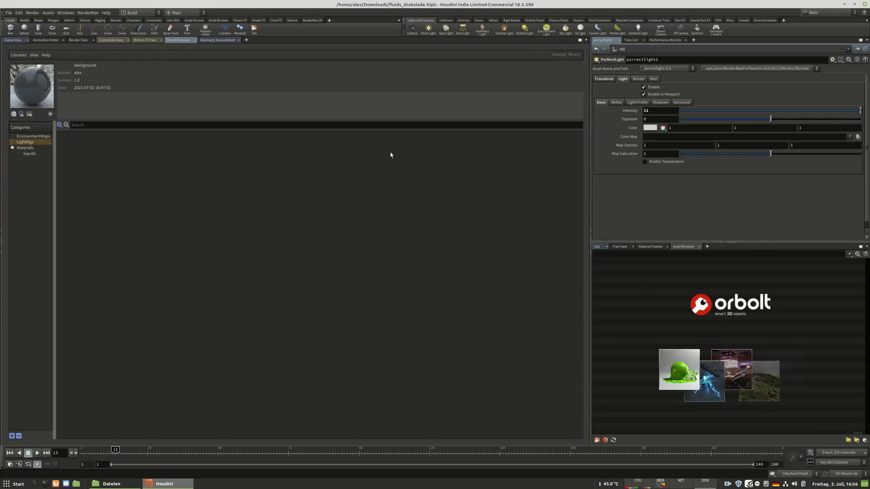
Drag the pxrrectlight1 node into the preset browser and save it as a LightRigs preset.
left_click(597, 247)
left_click_drag(773, 370, 199, 167)
left_click_drag(133, 160, 133, 160)
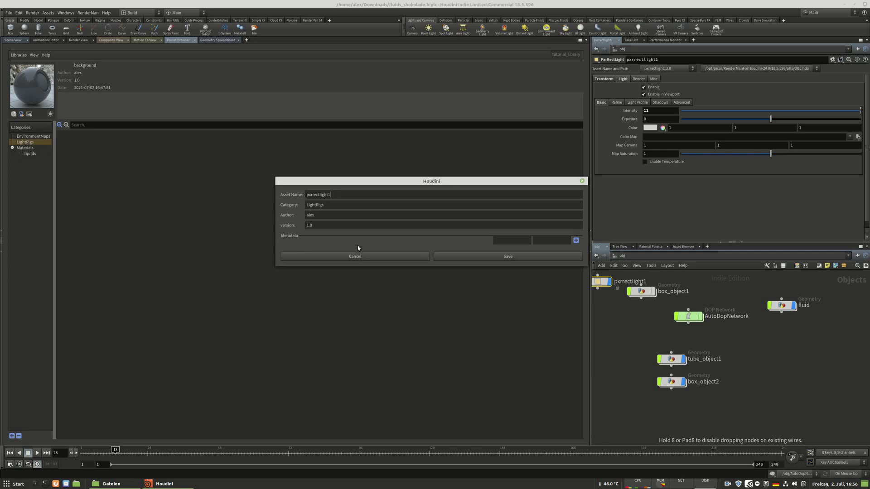
left_click(517, 259)
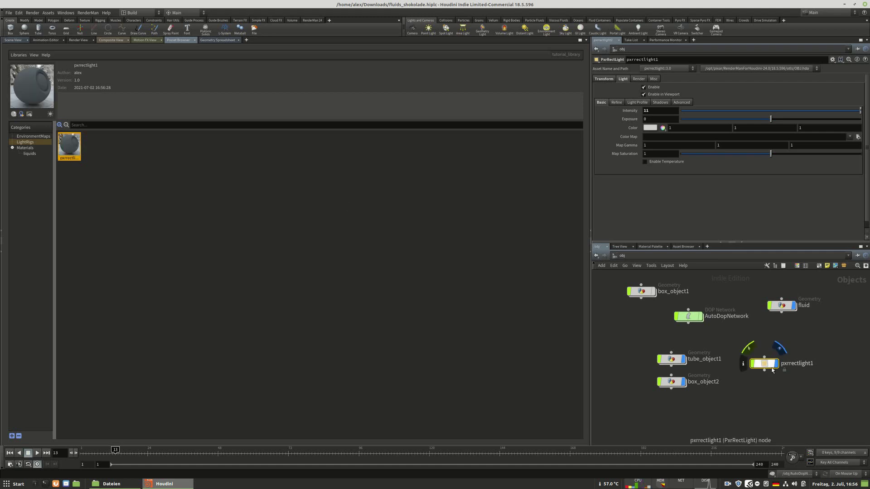
Return to the Scene View, save fluids_shokolade.hiplc, and close Houdini.
left_click(11, 40)
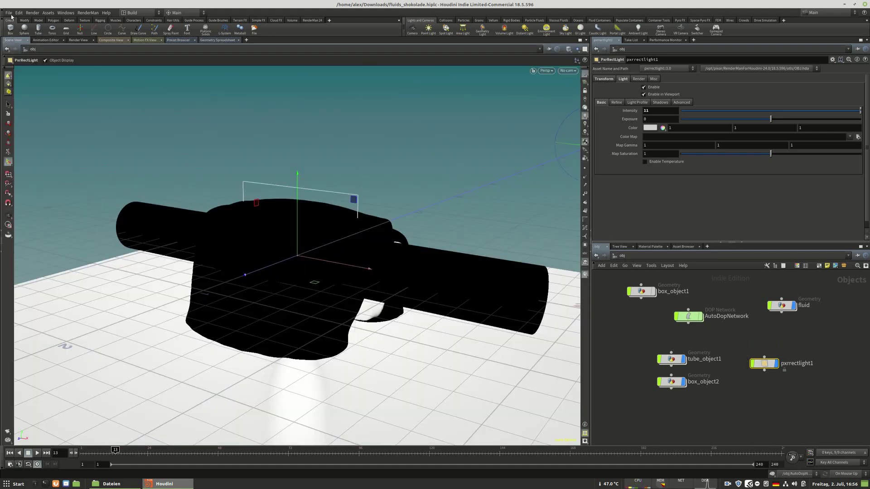
left_click(9, 13)
left_click(13, 55)
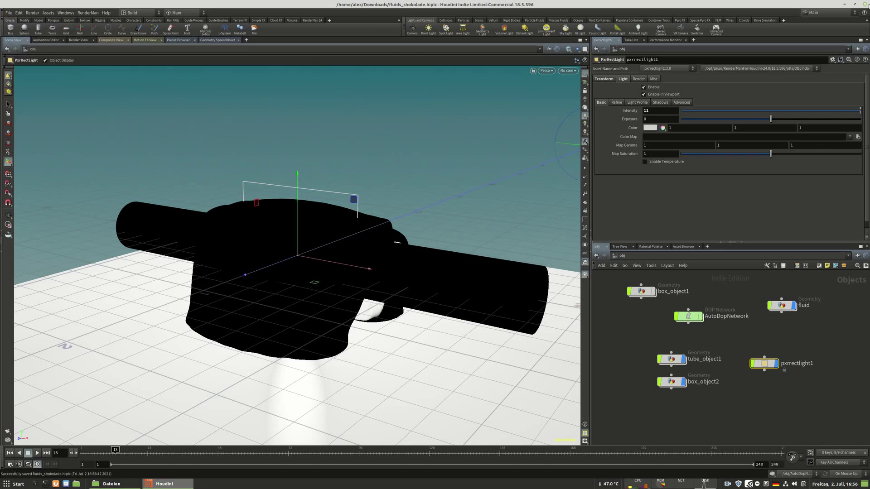
left_click(864, 4)
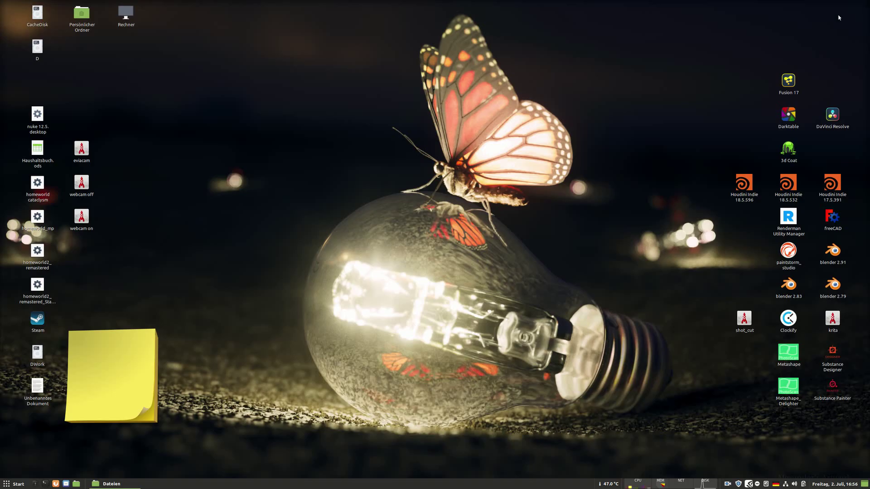
Launch Blender 2.91, reopen untitled.blend, and choose LightRigs as the RenderMan preset category.
double_click(833, 253)
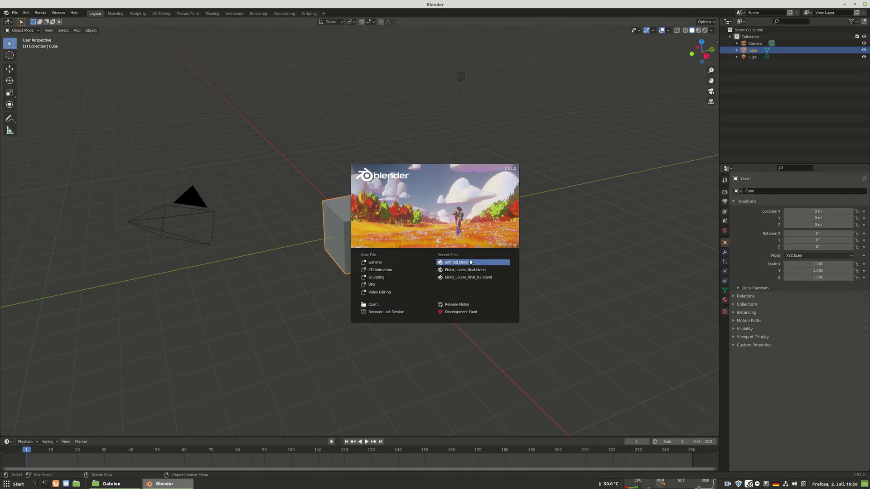
left_click(457, 263)
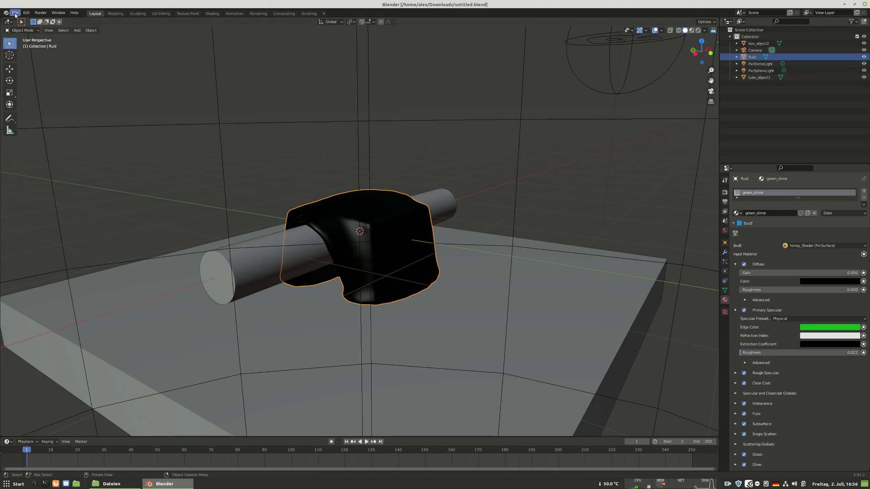
right_click(323, 143)
mouse_move(323, 143)
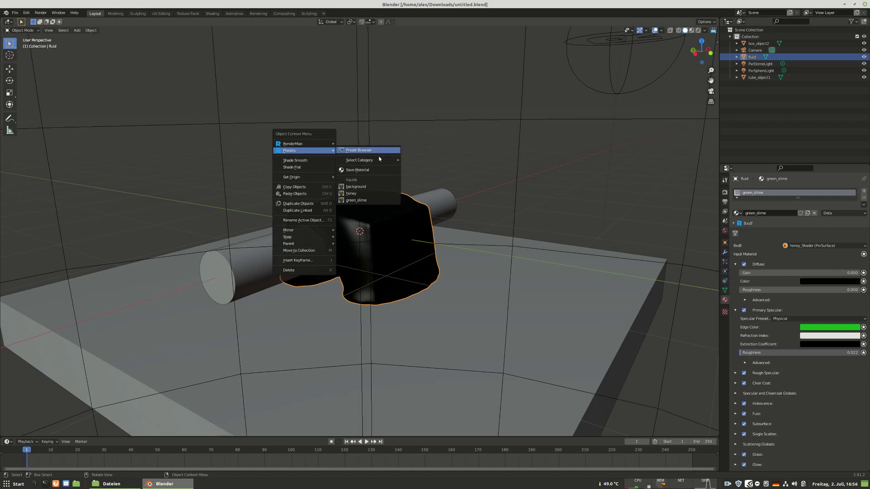
mouse_move(376, 163)
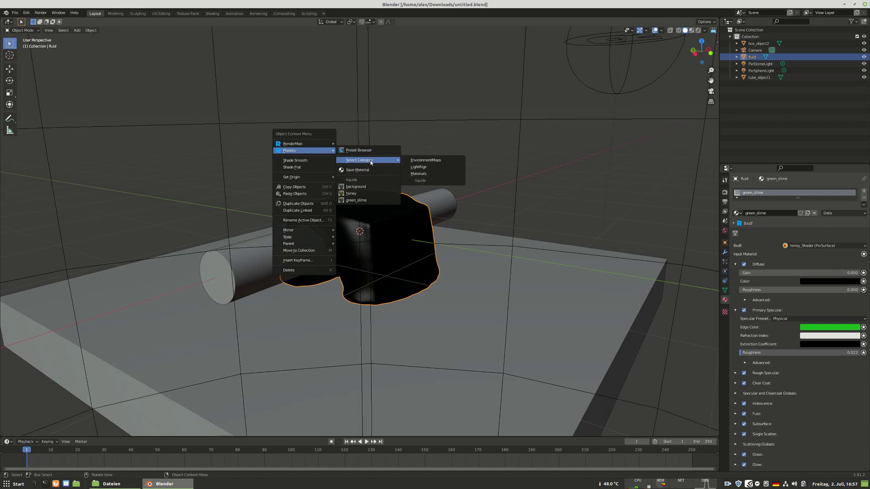
left_click(433, 169)
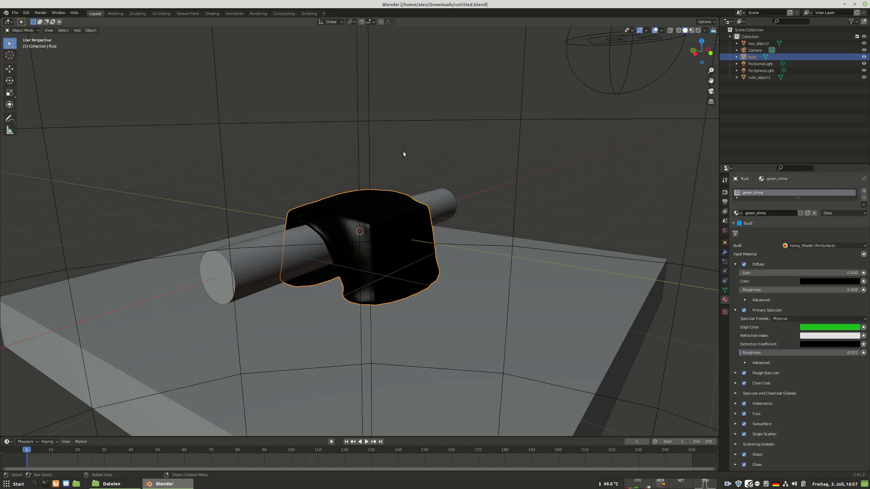
right_click(319, 131)
mouse_move(332, 132)
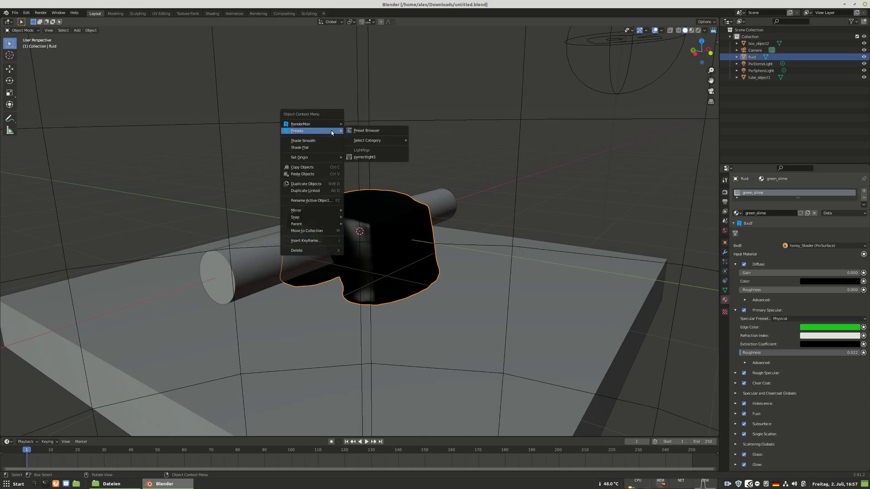
Add the pxrrectlight1 preset, switch to Rendered shading, and raise the light's Exposure to 10.
left_click(366, 157)
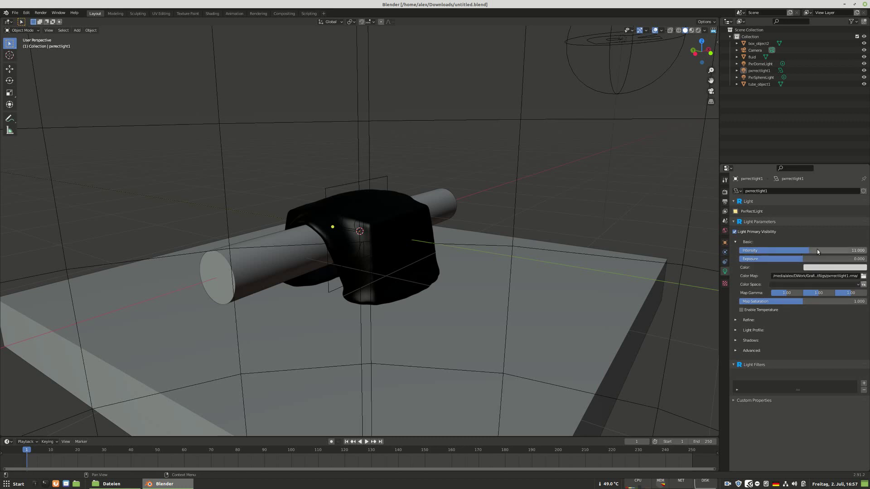
middle_click_drag(482, 188, 676, 69)
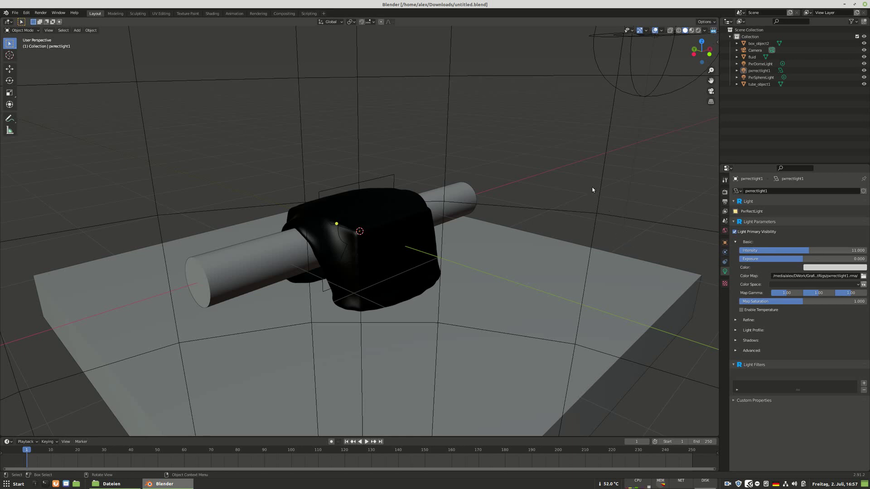
key("z")
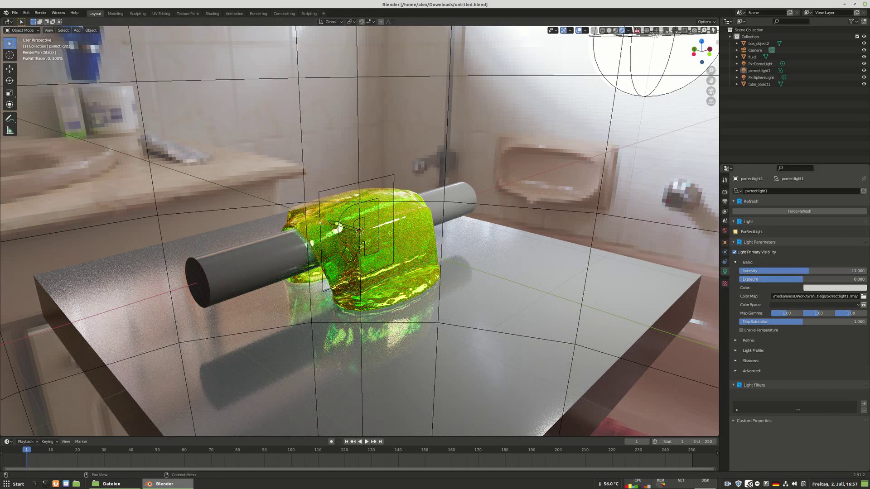
left_click_drag(802, 279, 866, 279)
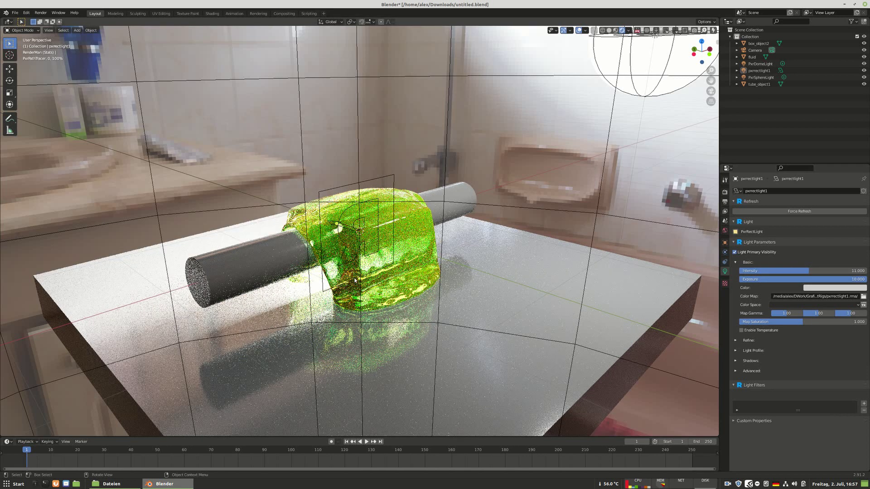
middle_click_drag(355, 280, 379, 262)
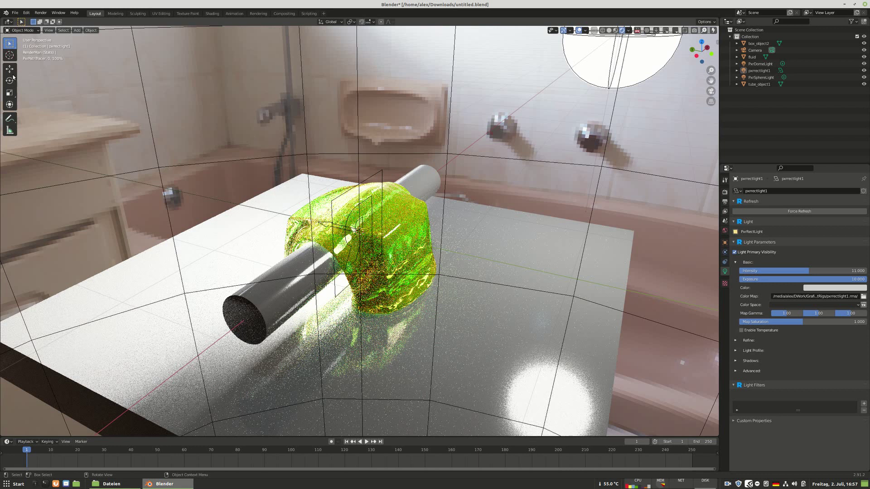
Move the rect light near the right wall and rotate it to face the slime.
left_click(387, 207)
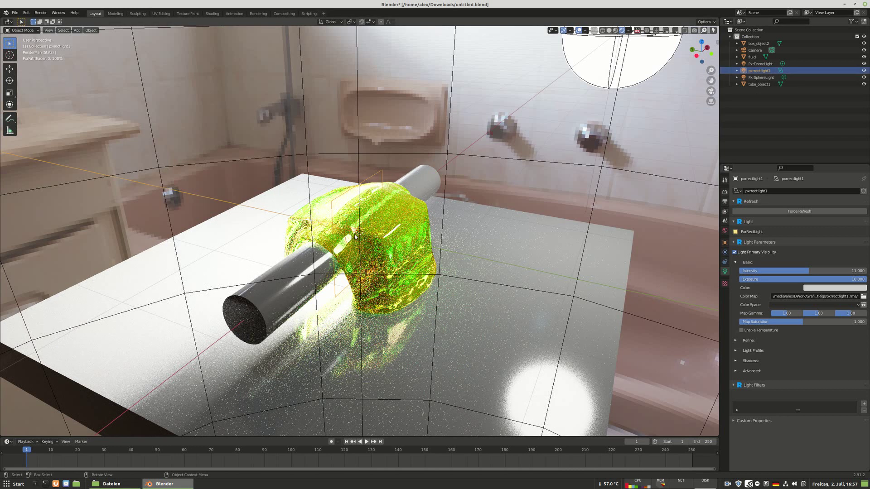
key("g")
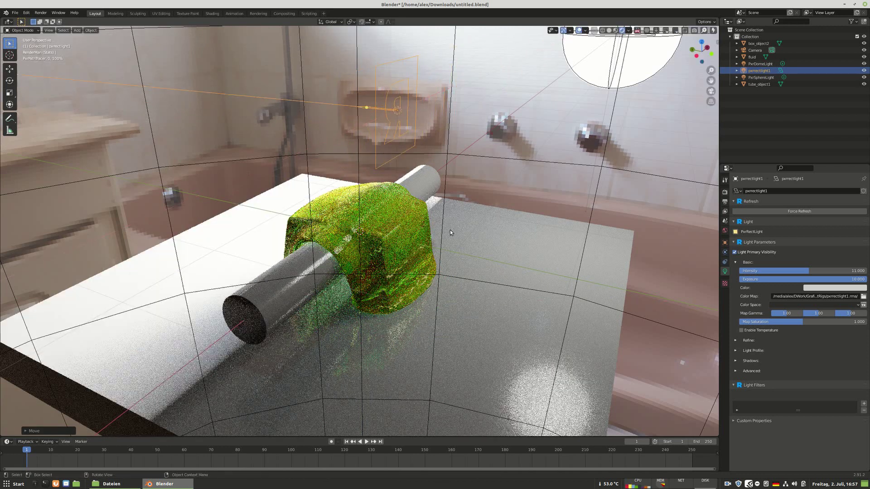
left_click(615, 244)
key("r")
key("z")
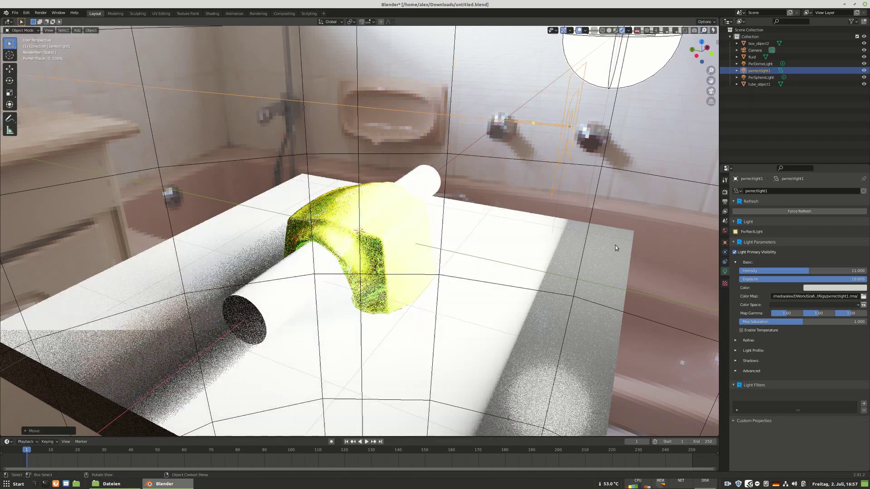
left_click(635, 235)
key("r")
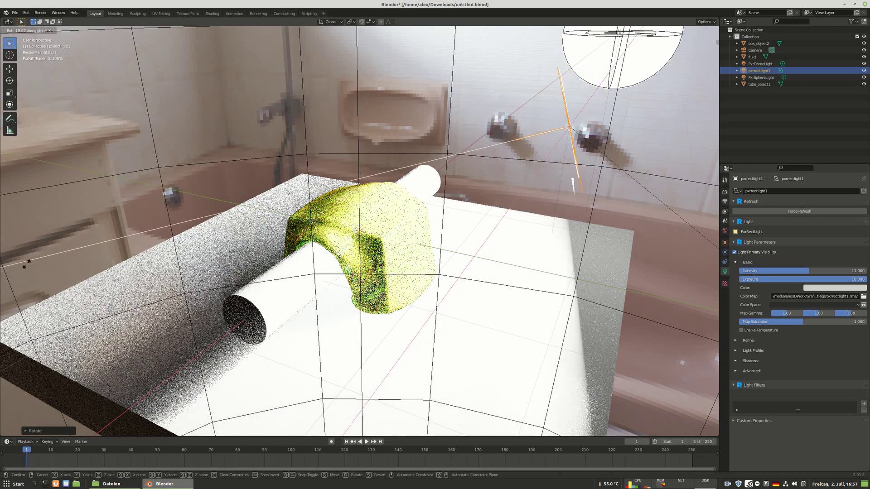
left_click(50, 271)
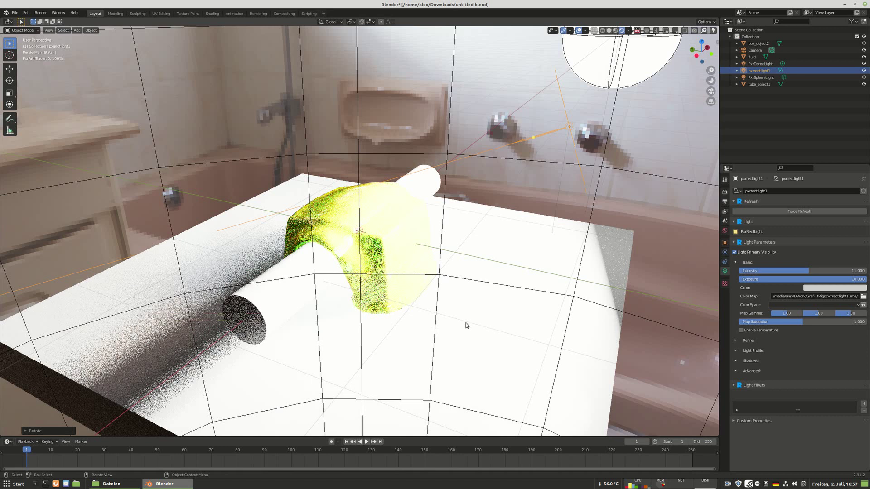
Set the rect light's Exposure to 0.
left_click(835, 278)
type("0")
key("Return")
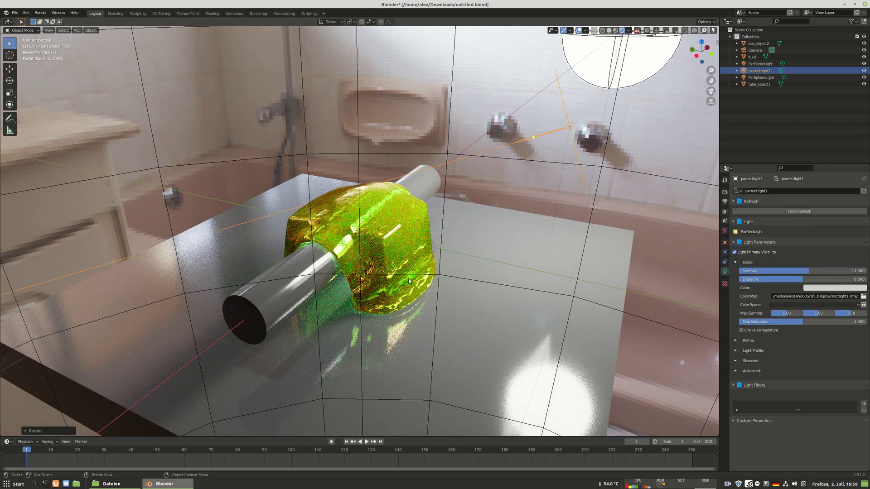
middle_click_drag(446, 293, 397, 294)
middle_click_drag(451, 300, 408, 299)
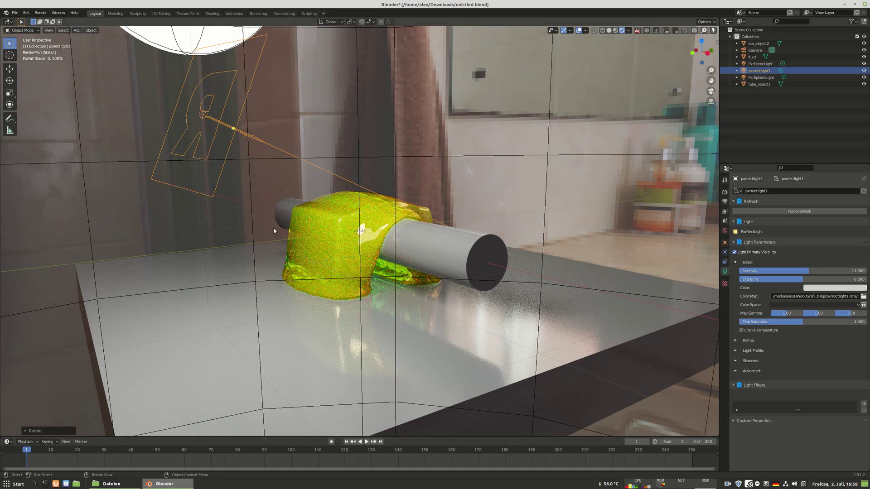
middle_click_drag(162, 284, 230, 287)
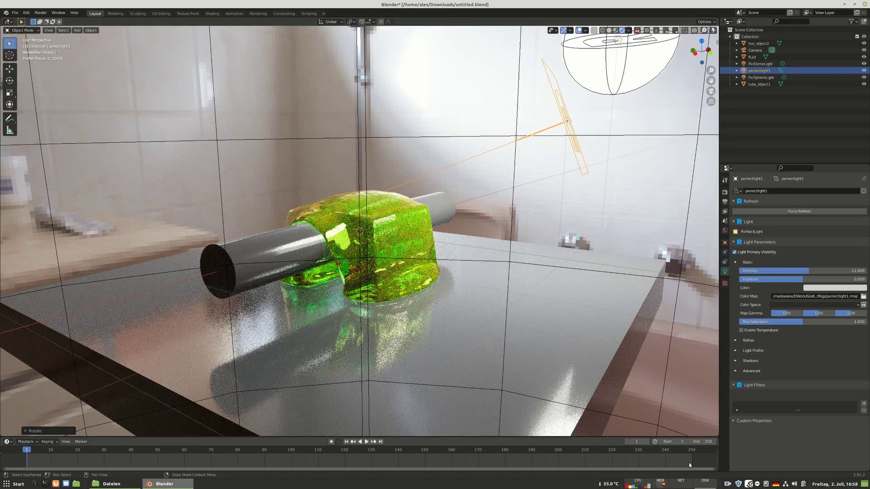